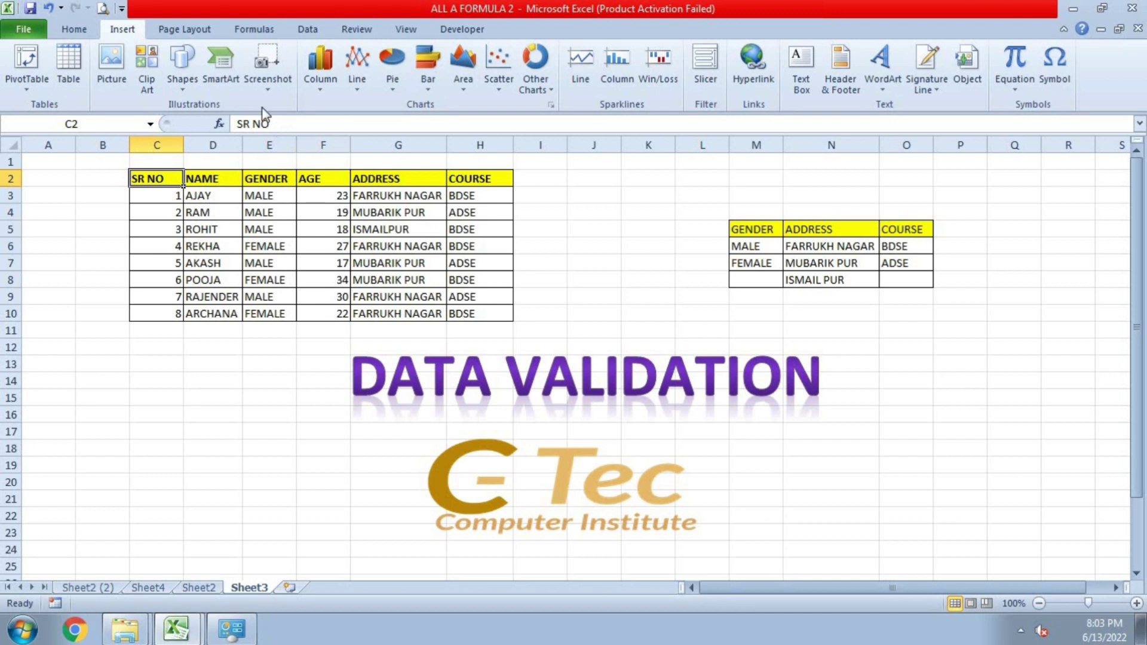
- Look at the Data Validation settings for the SR NO header cell C2 without applying any rule
click(303, 28)
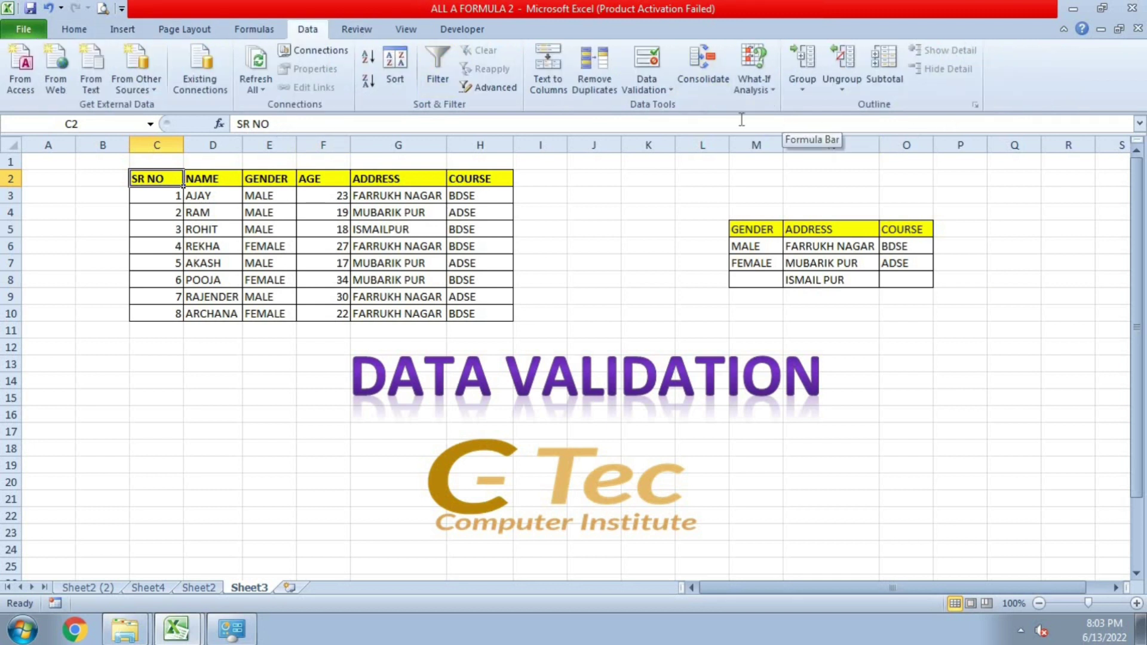
click(660, 92)
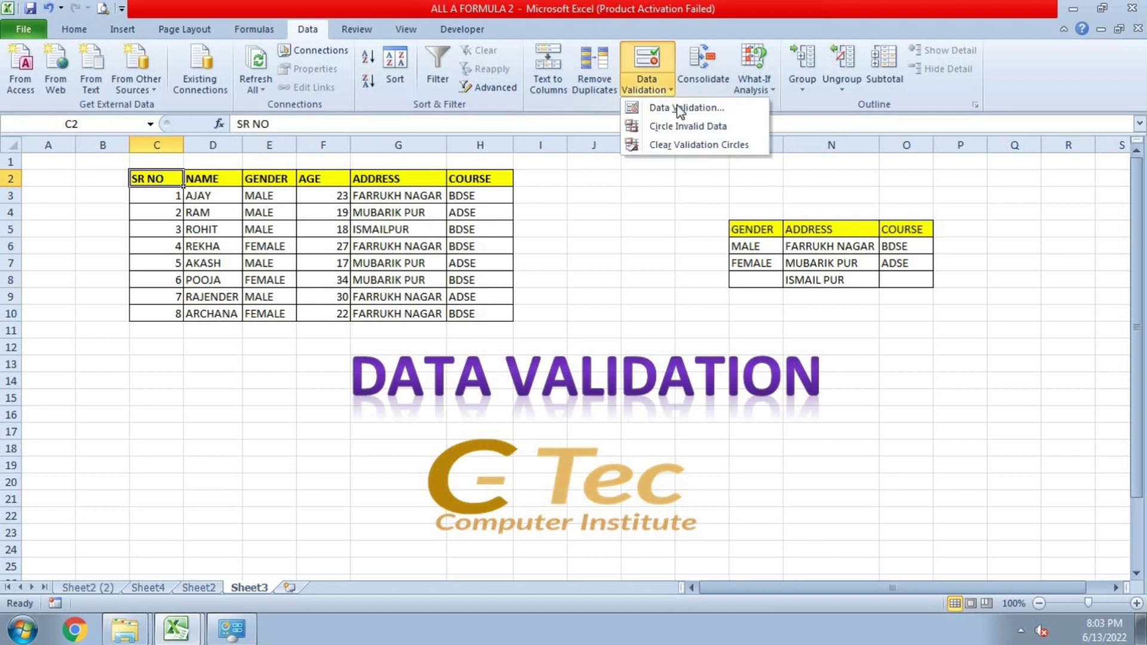
click(708, 112)
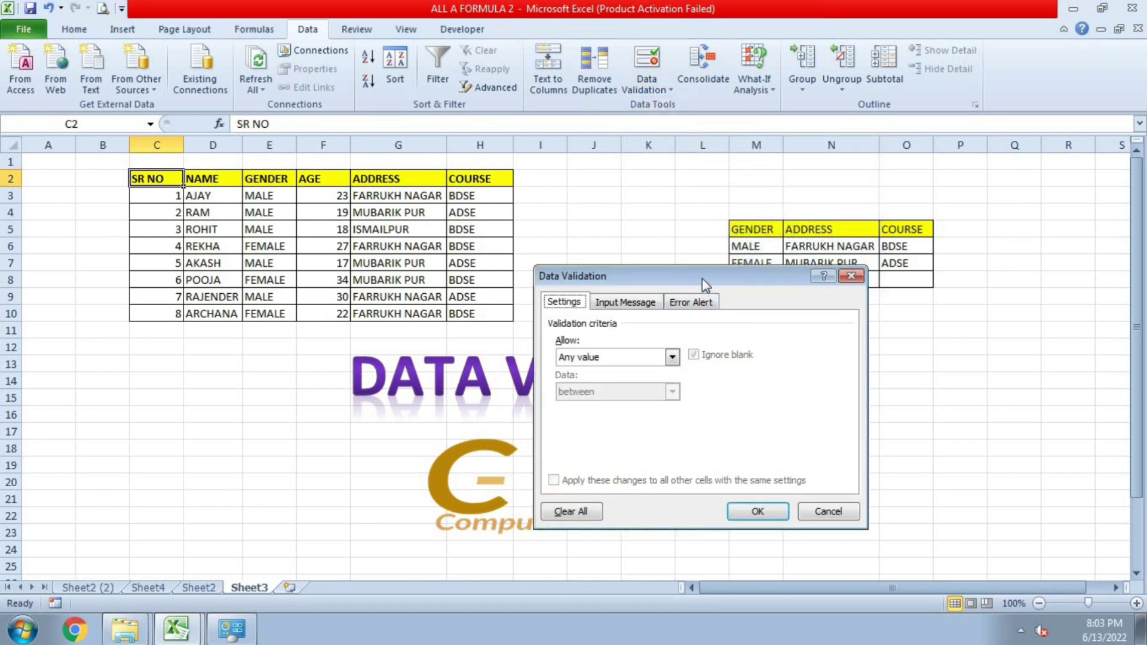
drag(701, 279, 795, 329)
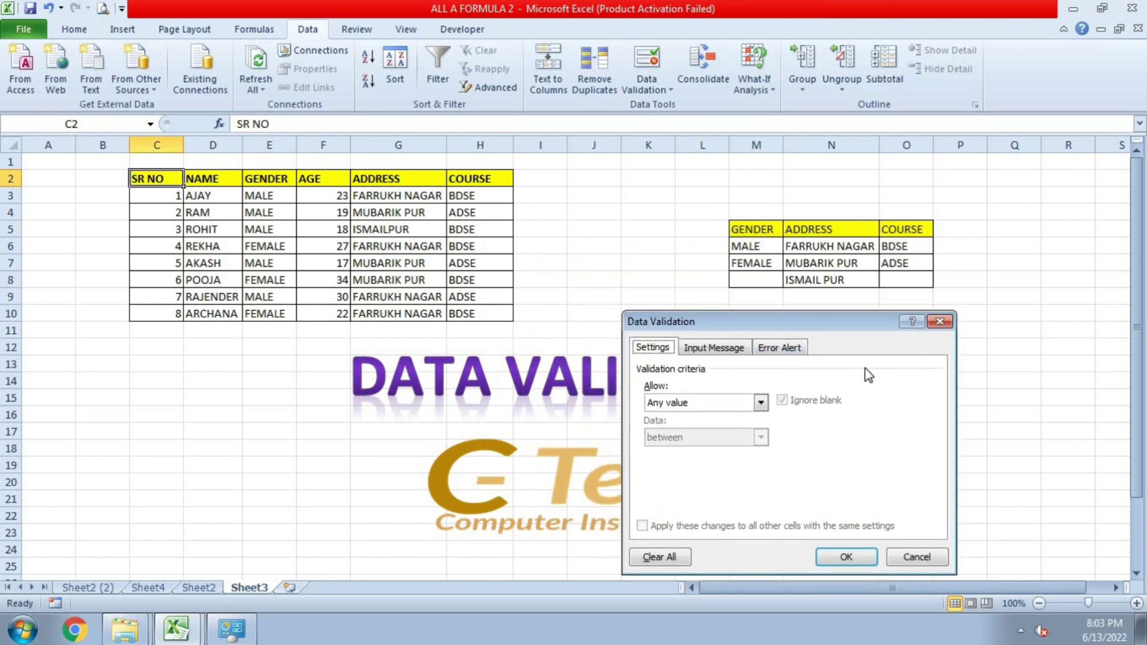
click(940, 321)
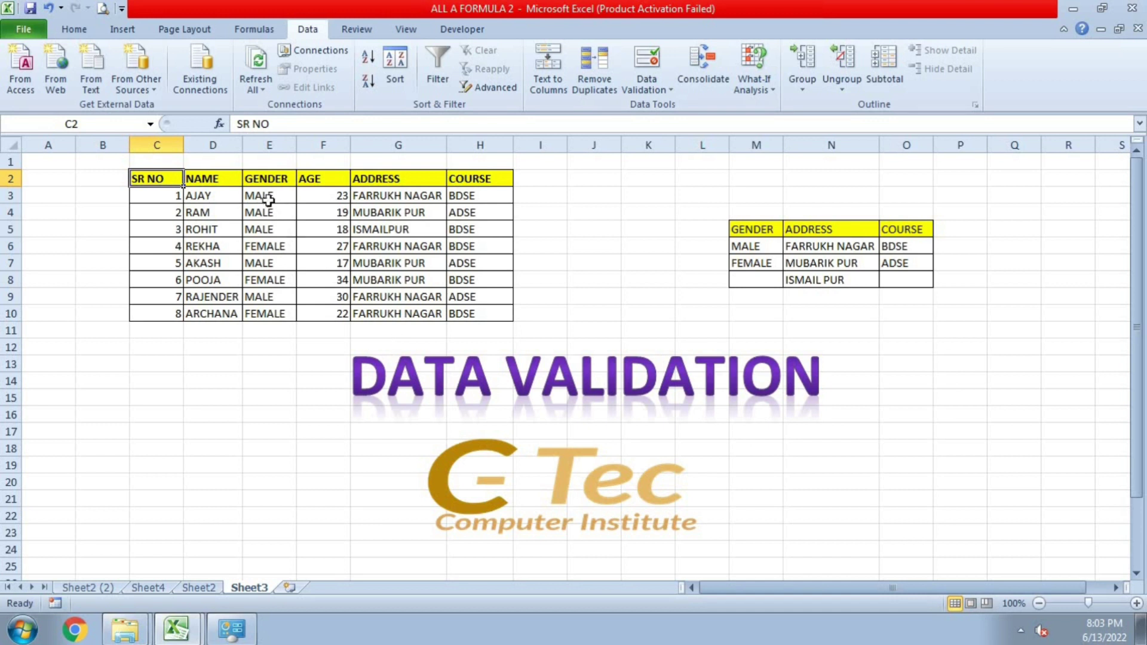
- Clear all the entries under the GENDER header in cells E3:E10
drag(267, 196, 267, 308)
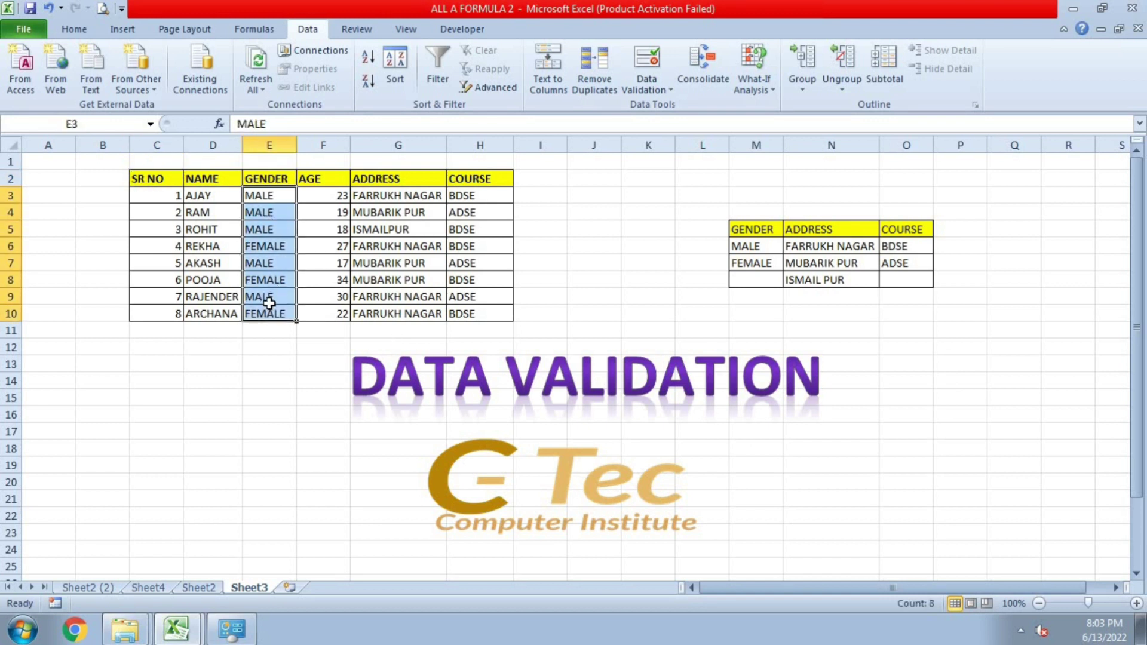
key(Delete)
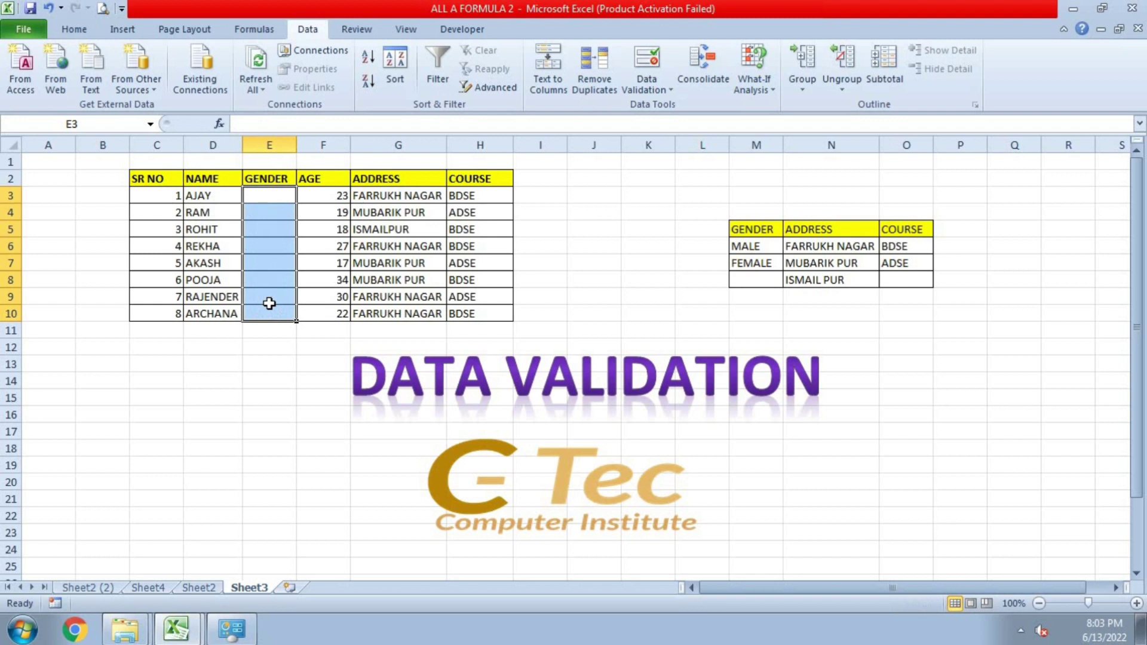
click(287, 381)
- Apply List data validation to the GENDER cells E3:E10, using =$M$6:$M$7 as the source
drag(281, 195, 283, 312)
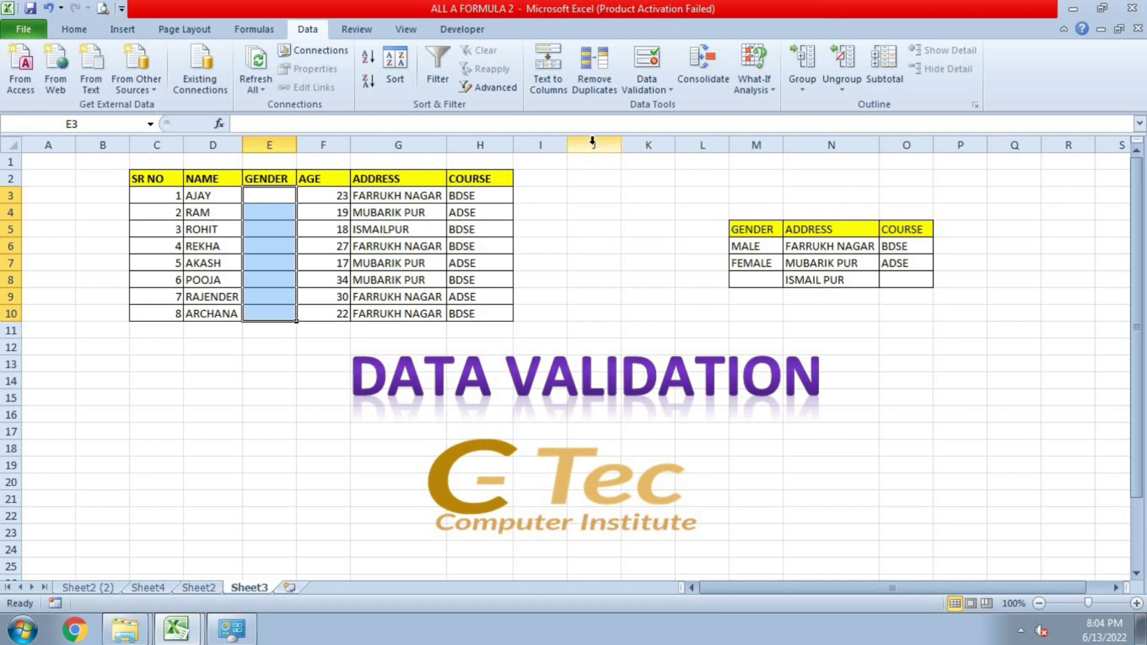
click(641, 92)
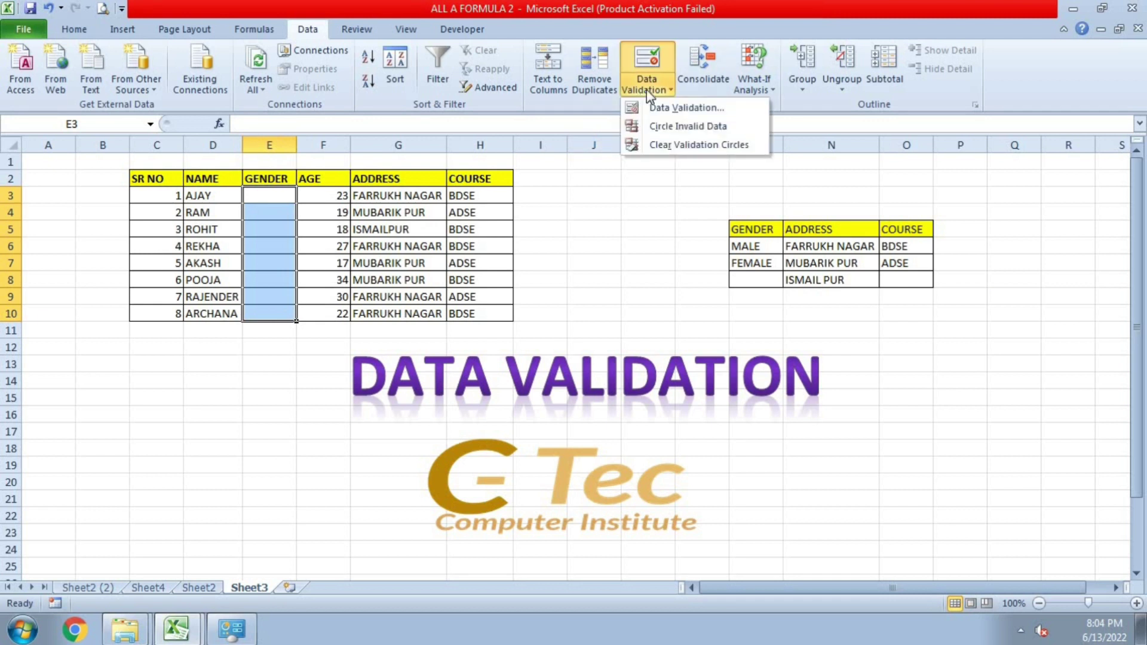
click(679, 107)
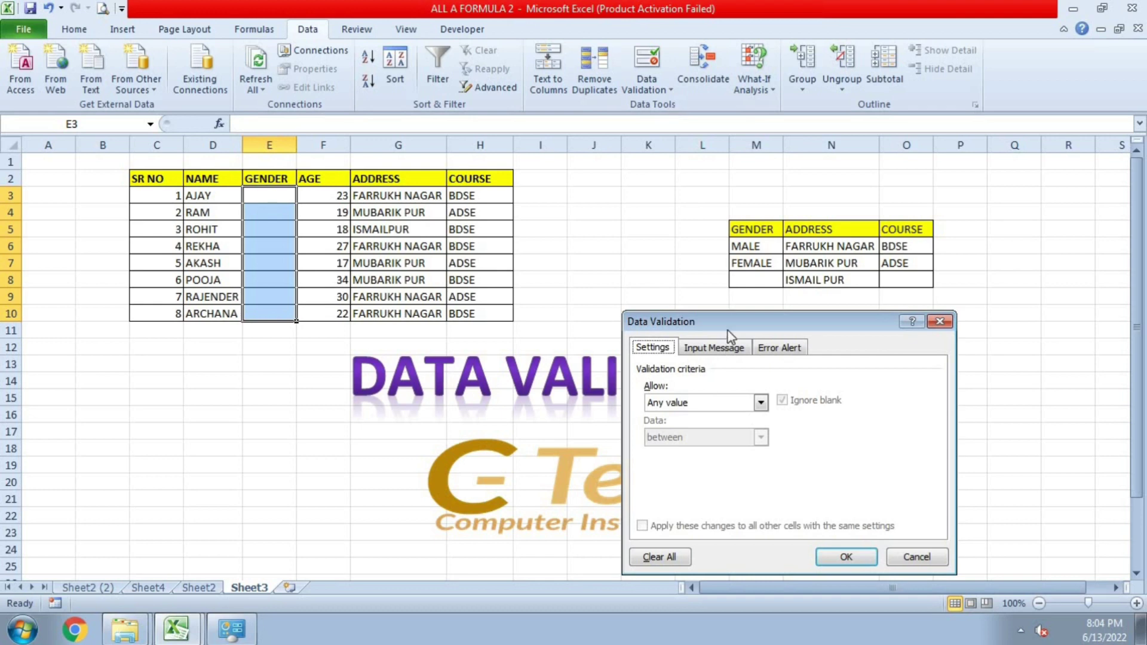
drag(730, 324, 729, 237)
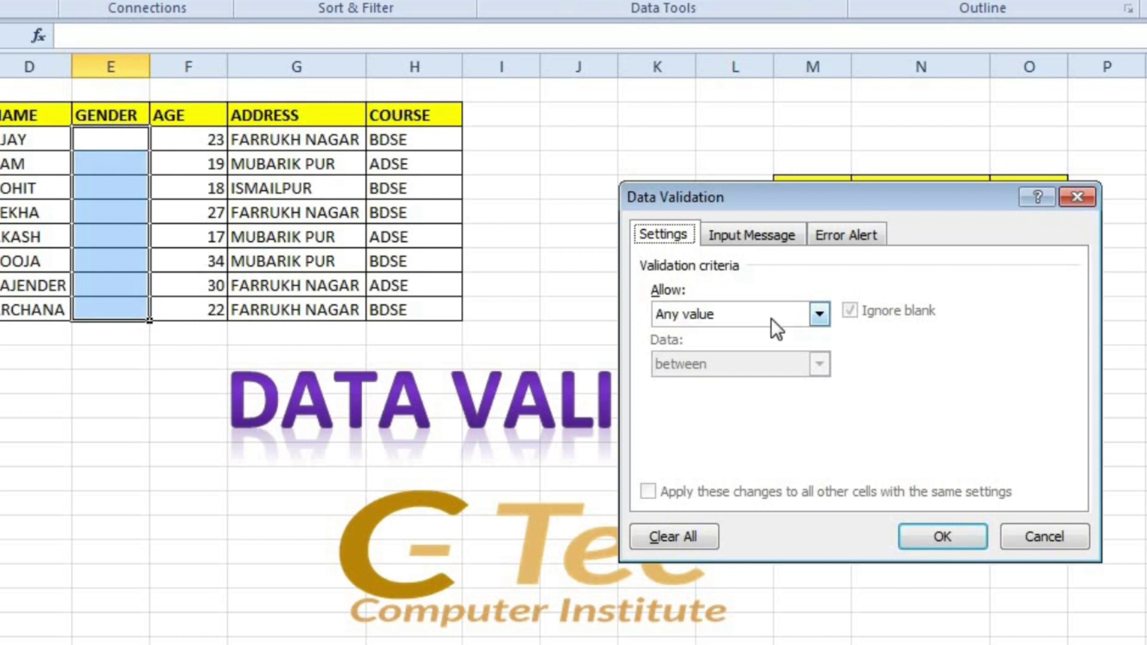
click(819, 314)
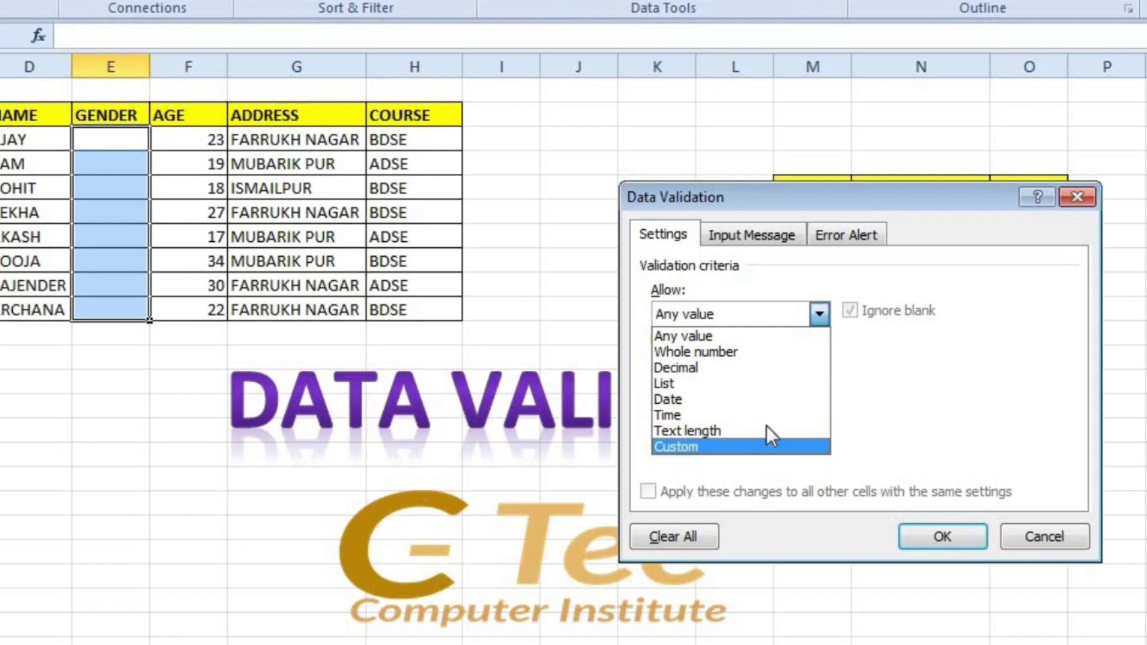
click(775, 393)
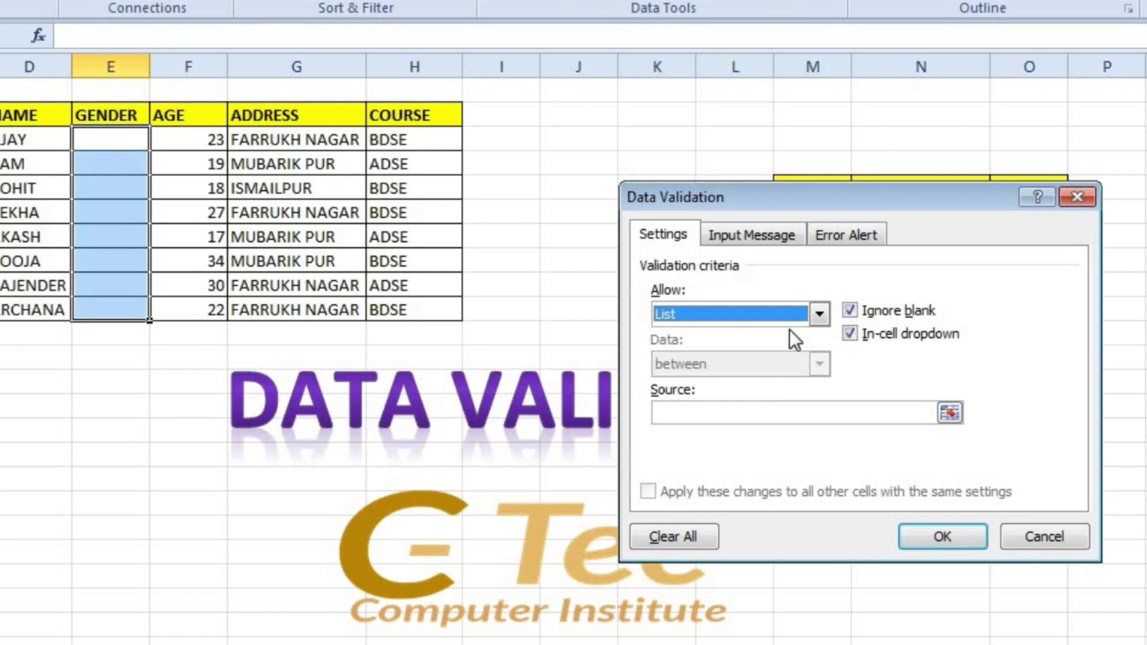
drag(776, 201, 498, 332)
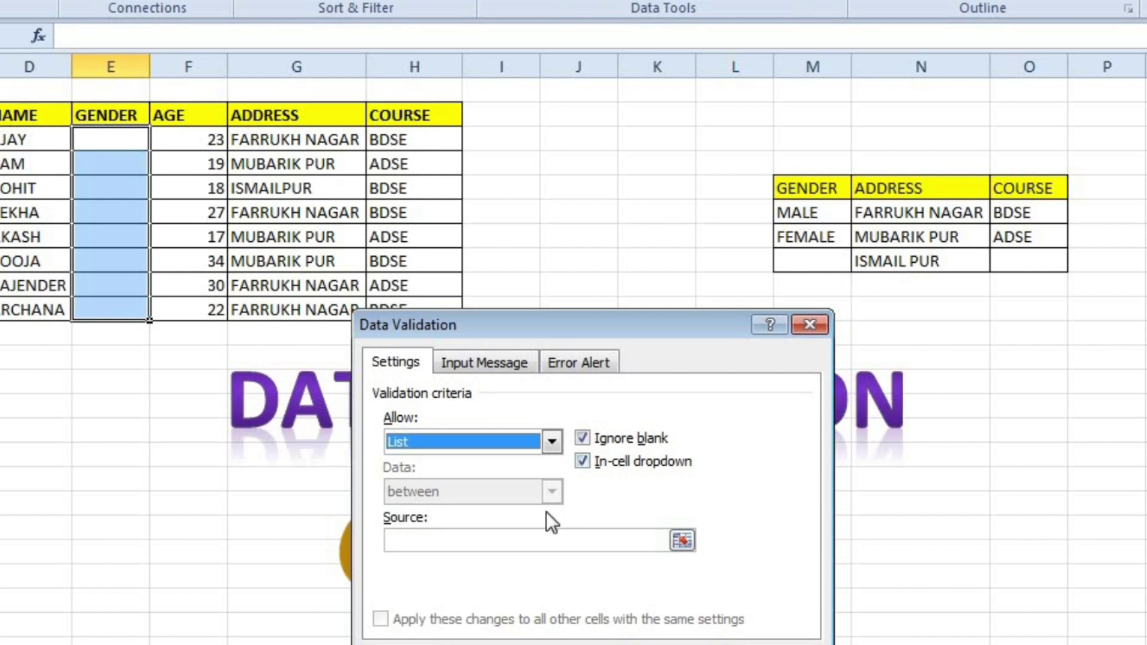
click(517, 540)
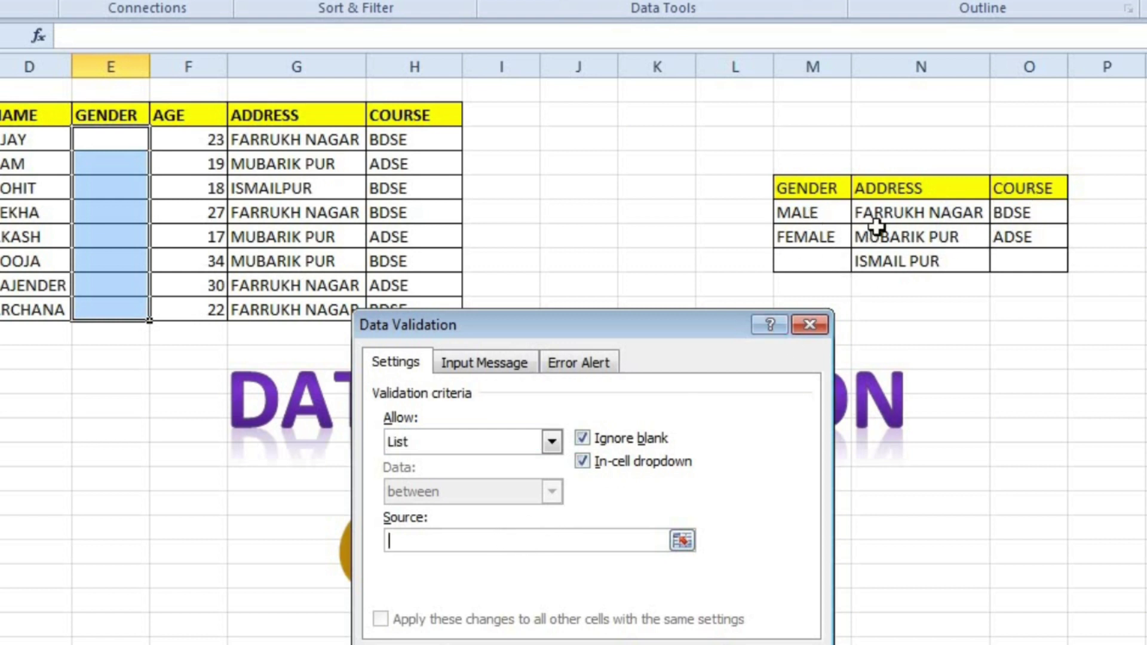
drag(829, 217, 823, 238)
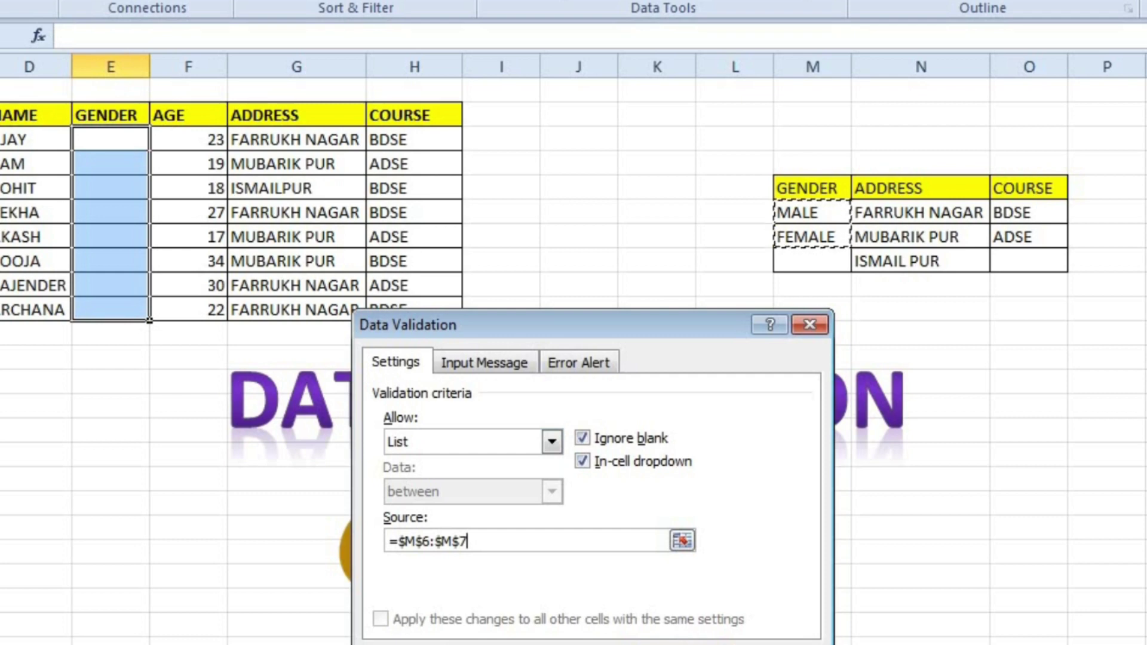
key(Return)
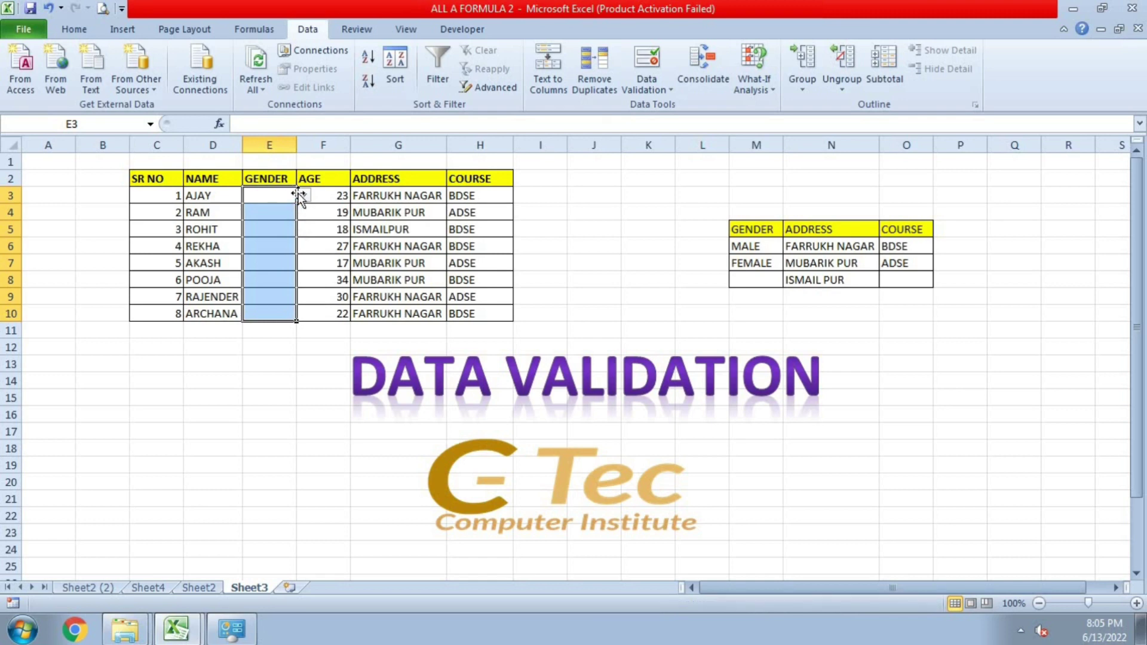
- Fill GENDER cells E3, E4 and E5 with MALE, choosing from the in-cell validation list
click(305, 195)
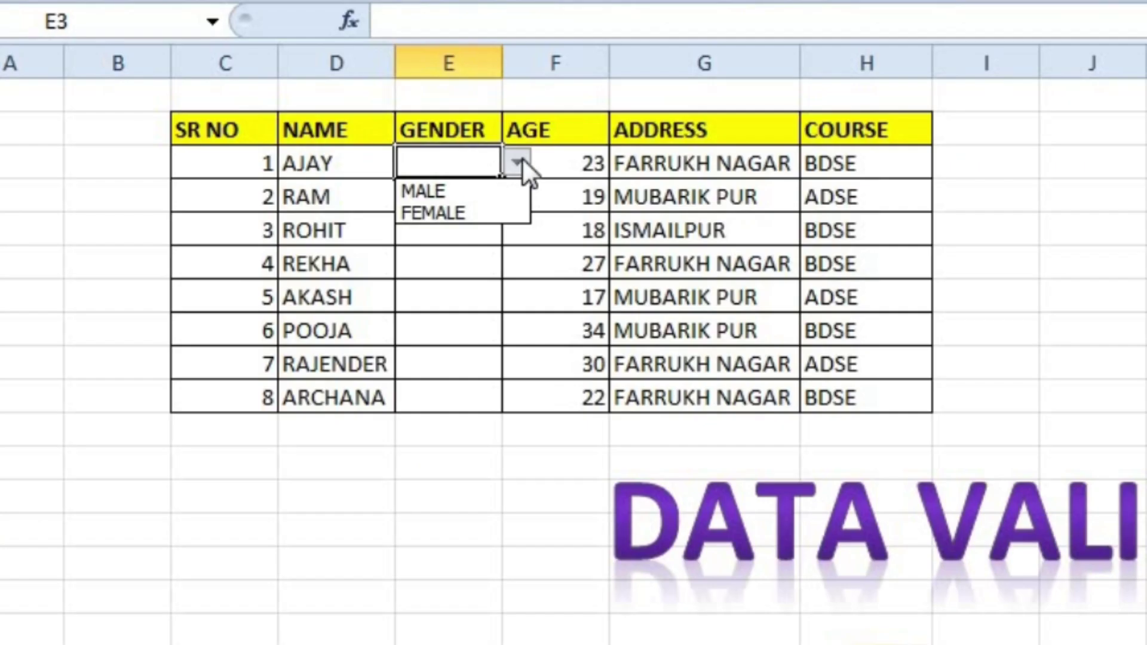
click(504, 192)
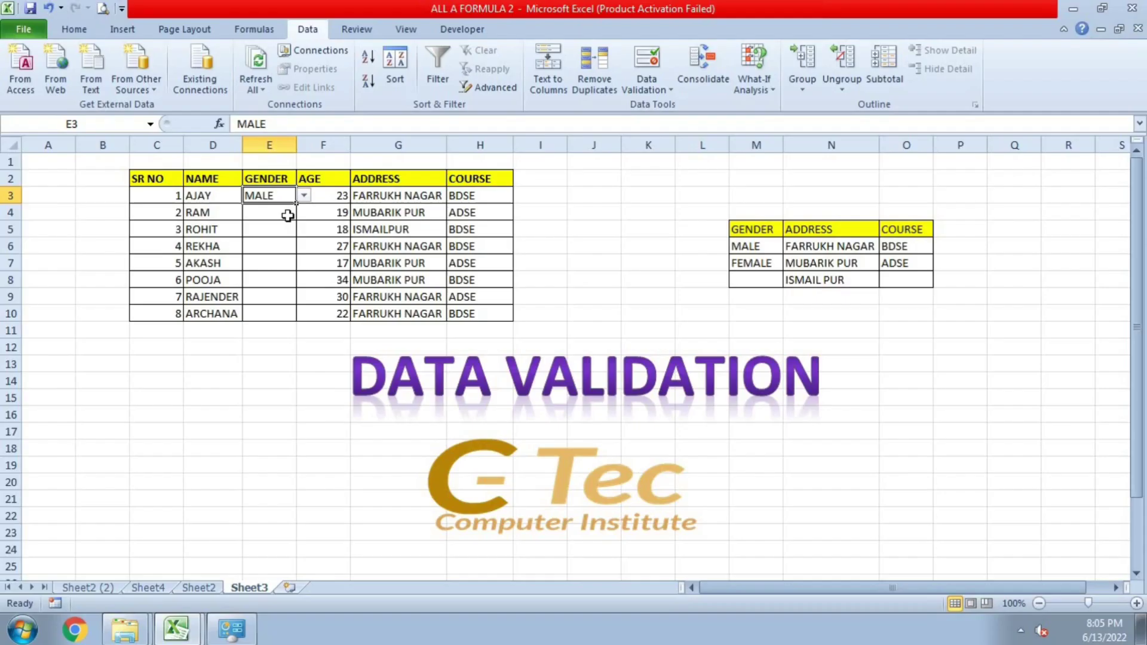
click(485, 201)
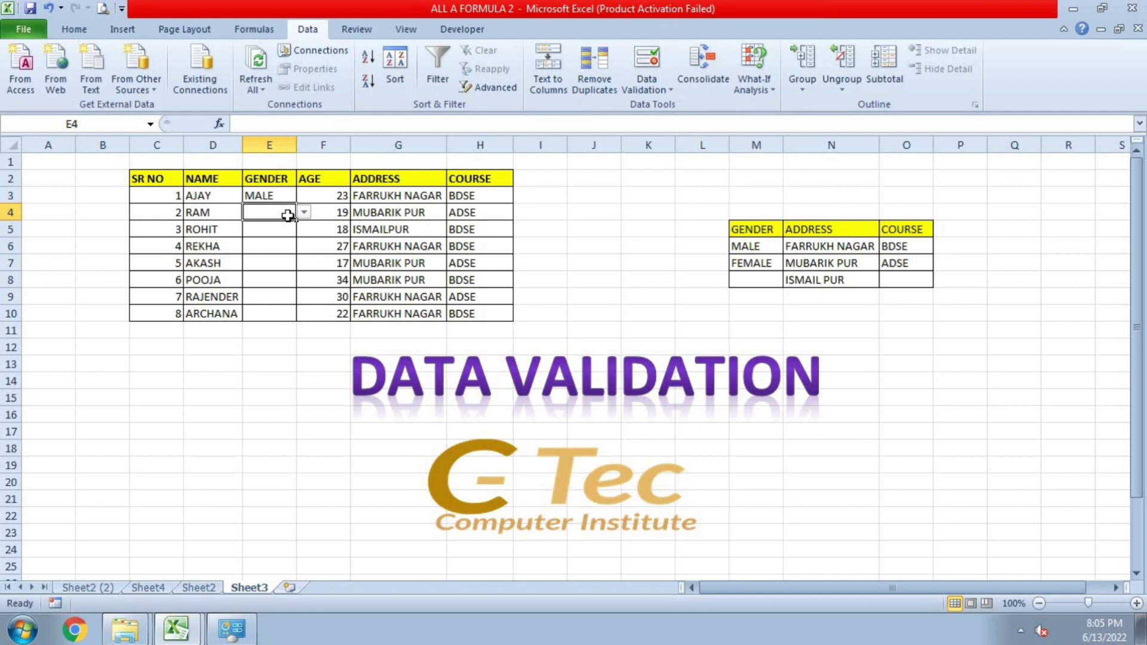
click(304, 213)
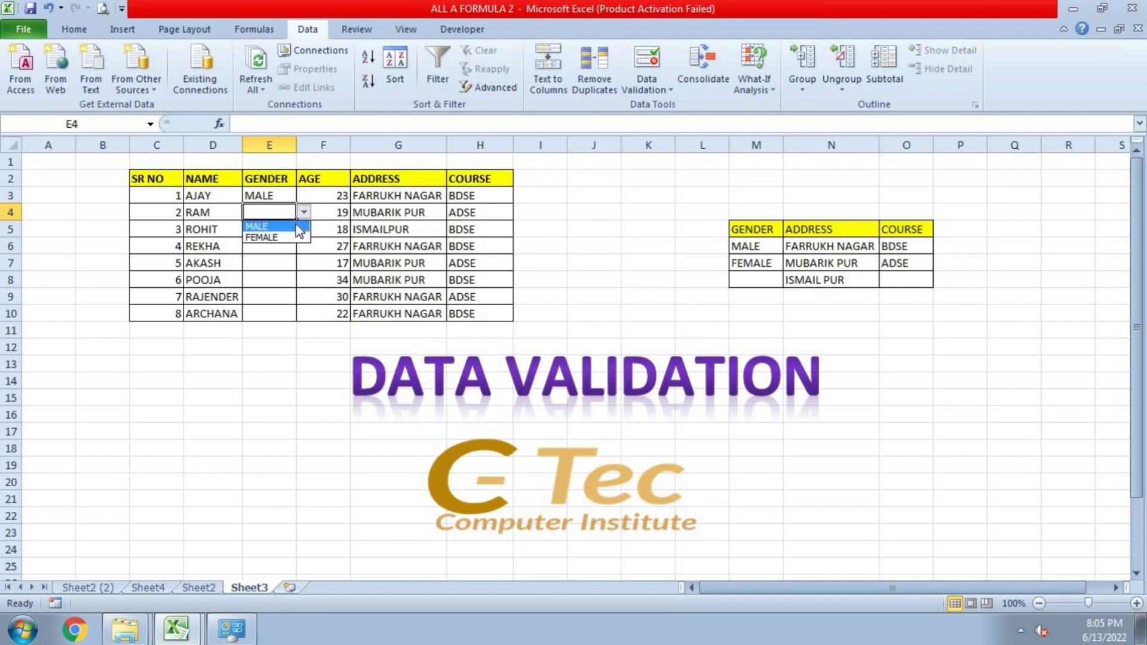
click(297, 226)
click(285, 231)
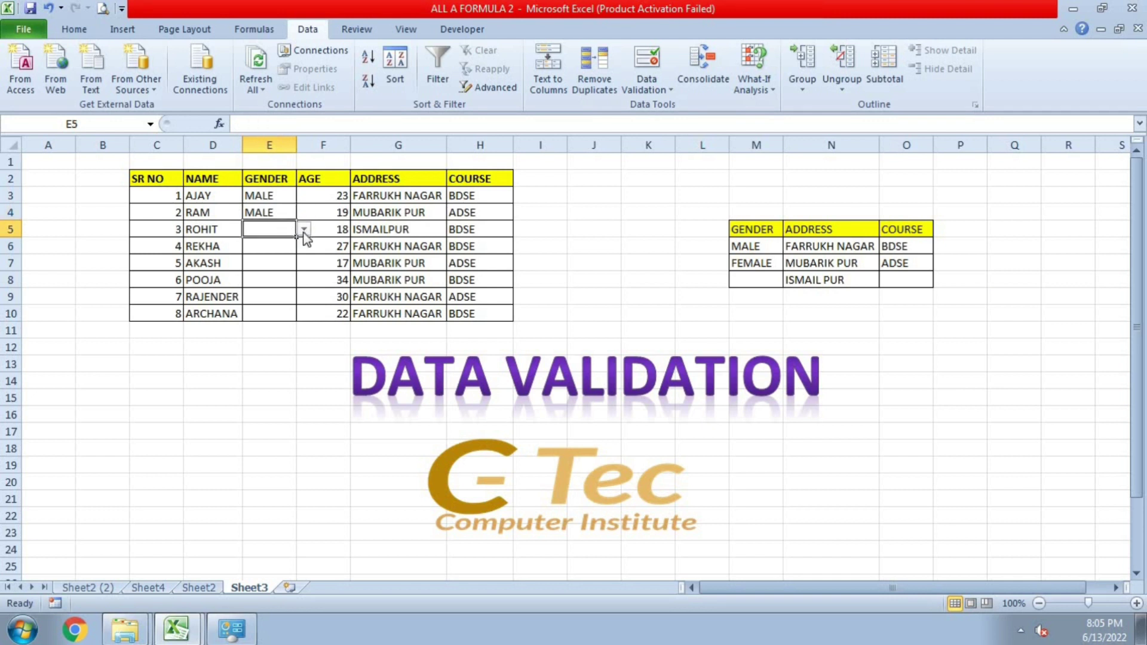
click(304, 231)
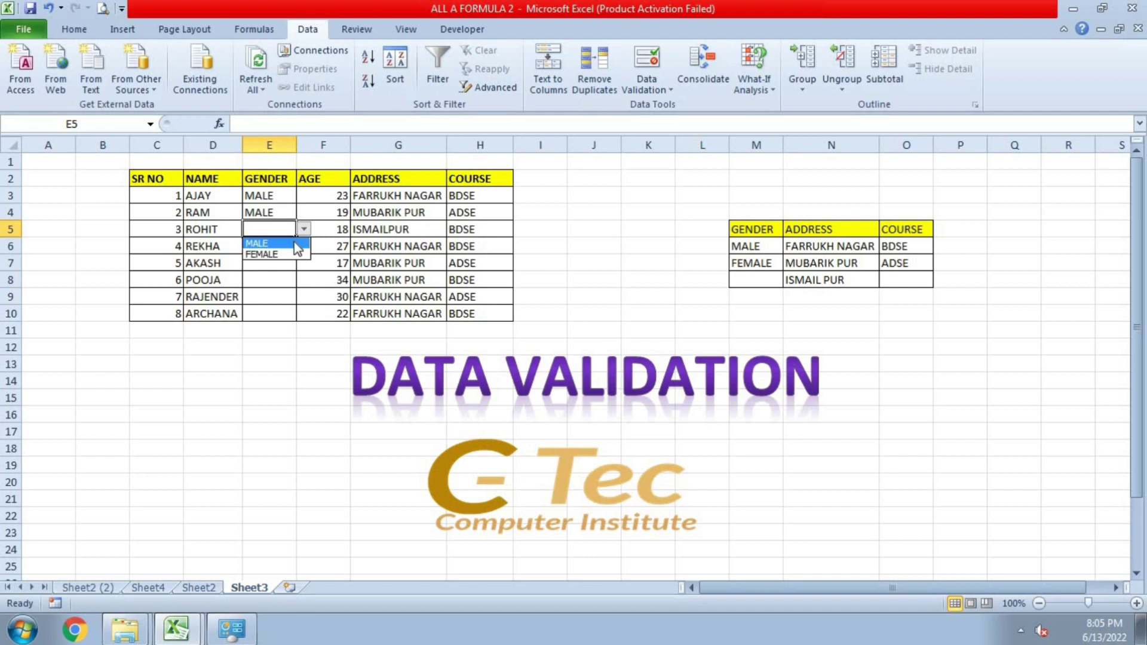
click(295, 243)
- Choose FEMALE for E6, MALE for E7 and FEMALE for E8 from the in-cell validation list
click(288, 247)
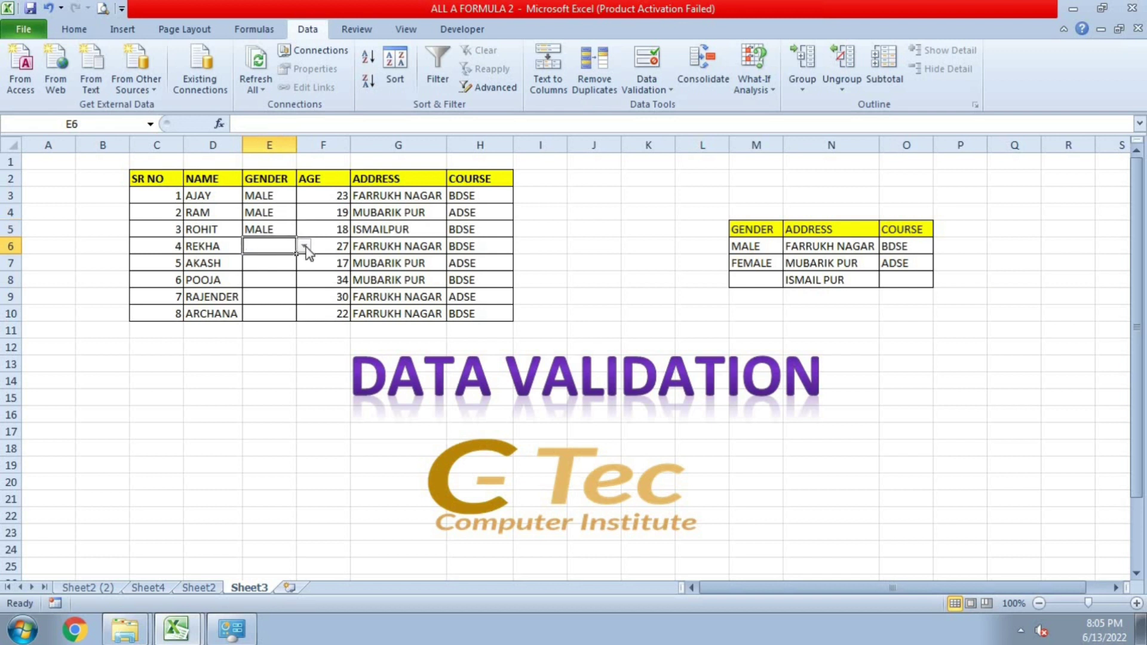
click(304, 246)
click(289, 263)
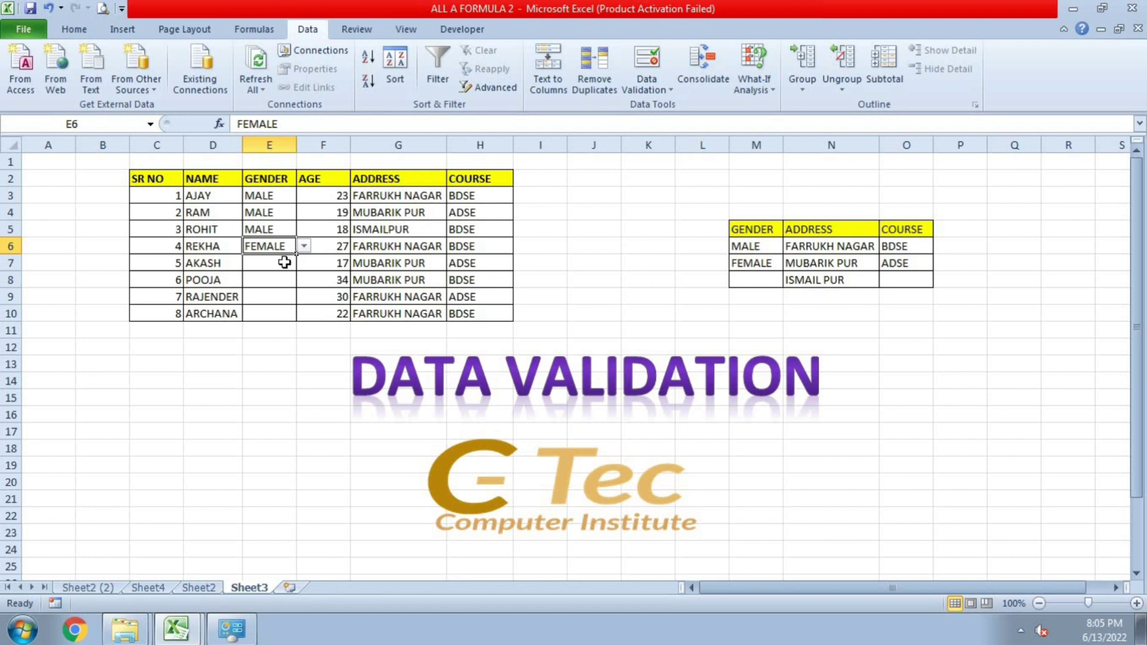
click(284, 263)
click(304, 264)
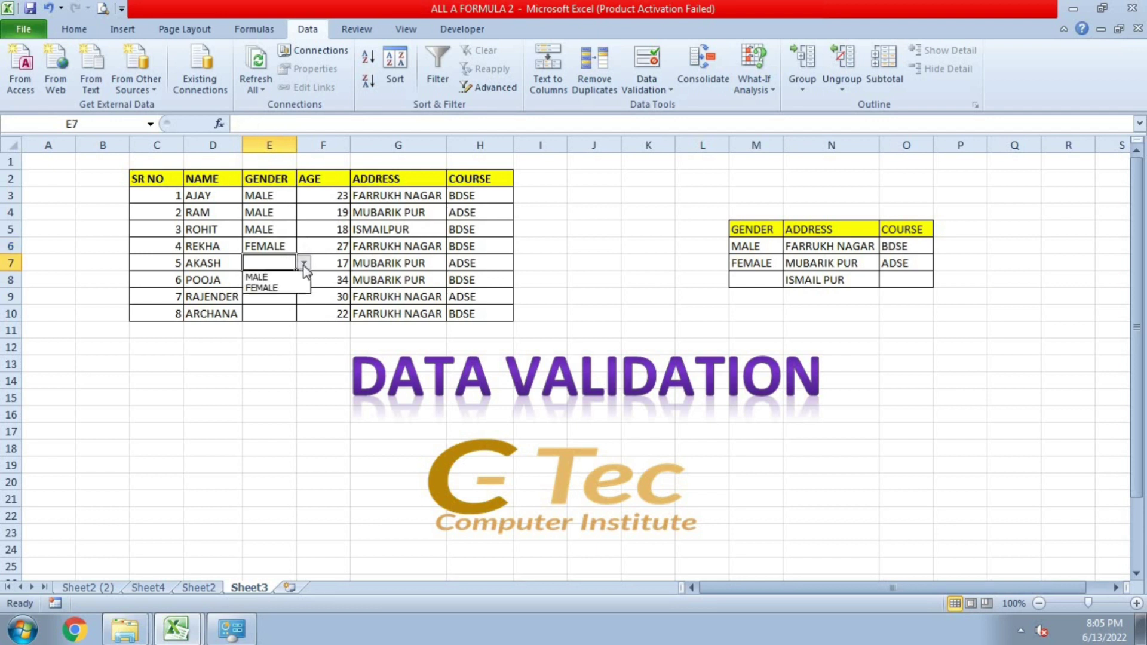
click(291, 272)
click(285, 280)
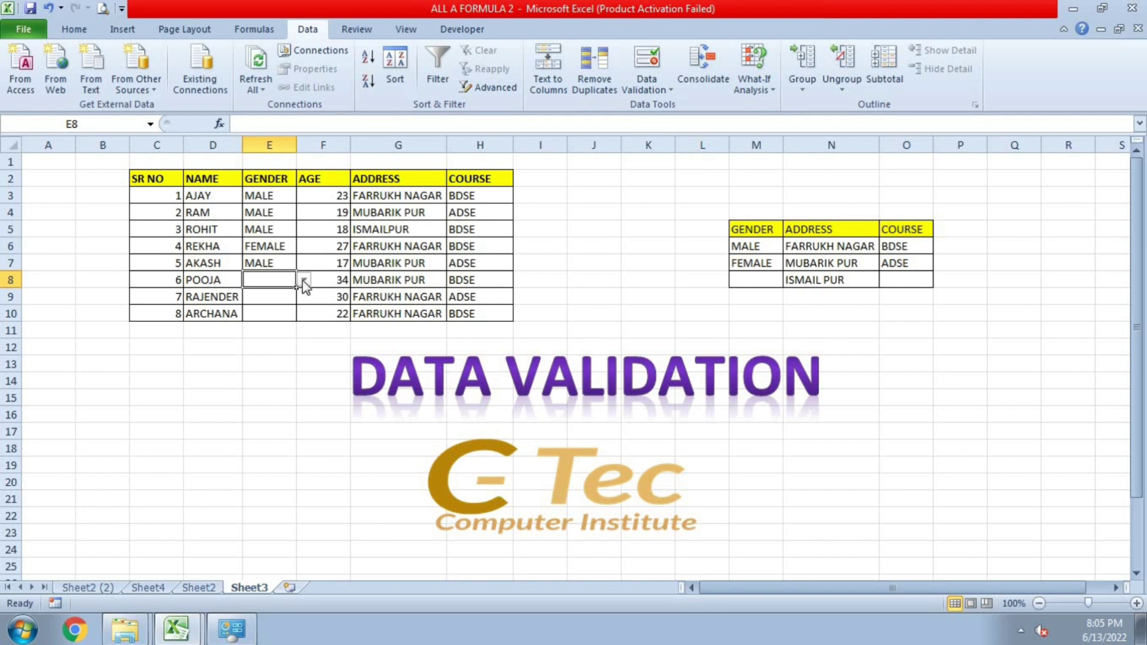
click(305, 280)
click(287, 303)
- Complete the GENDER column from the validation list with MALE in E9 and FEMALE in E10
click(290, 299)
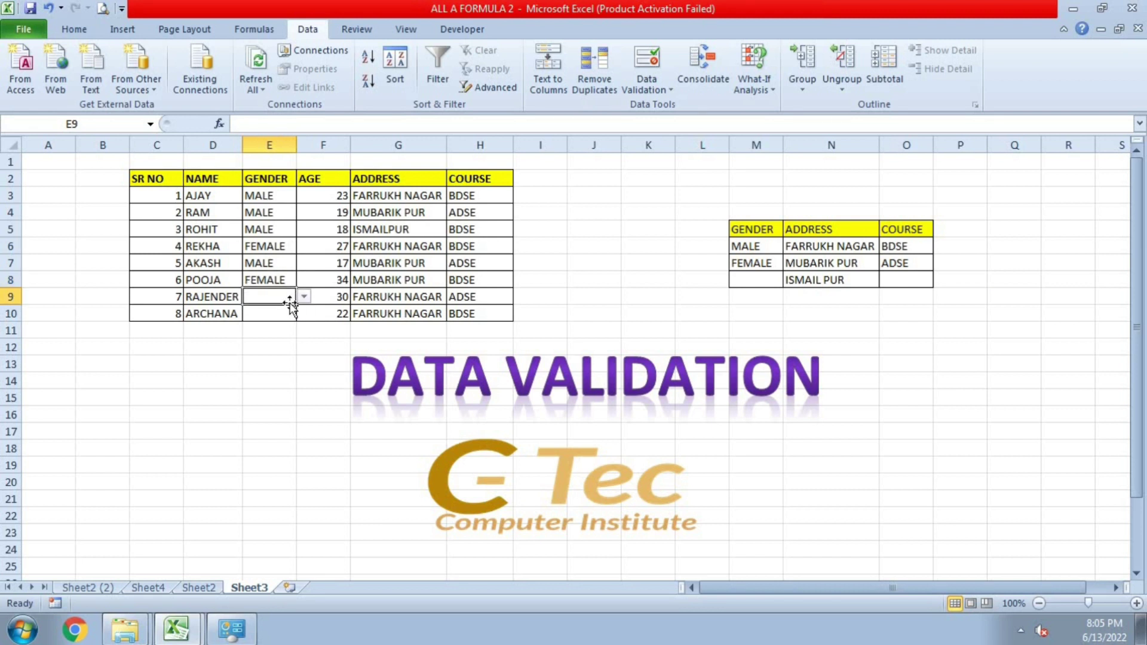
click(304, 297)
click(286, 309)
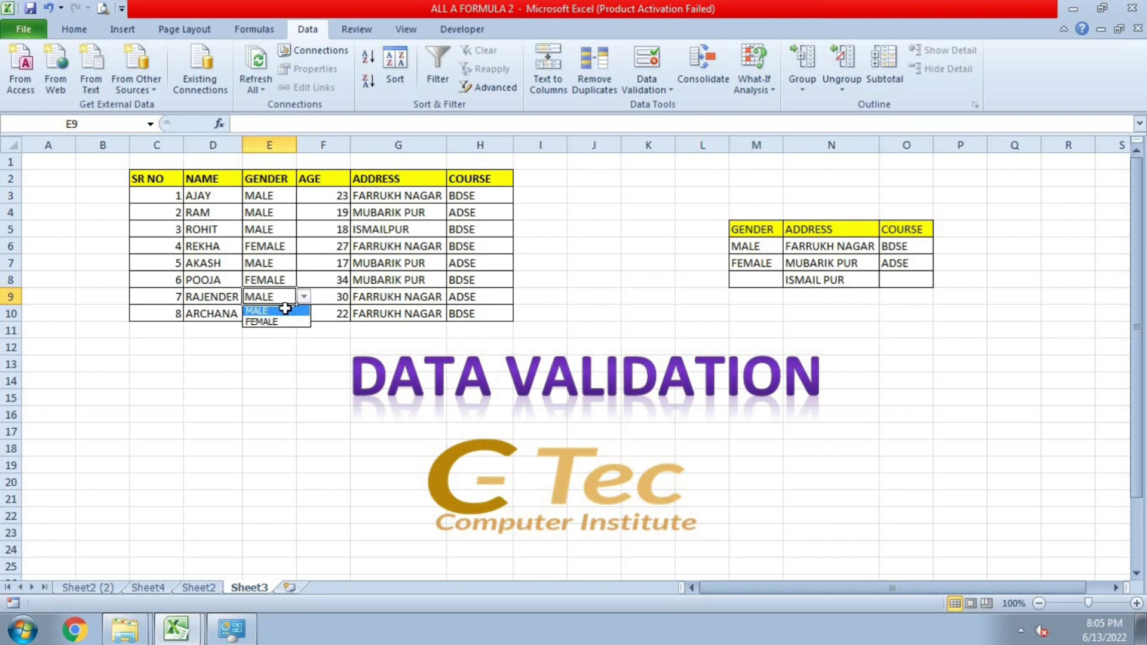
click(285, 310)
click(304, 314)
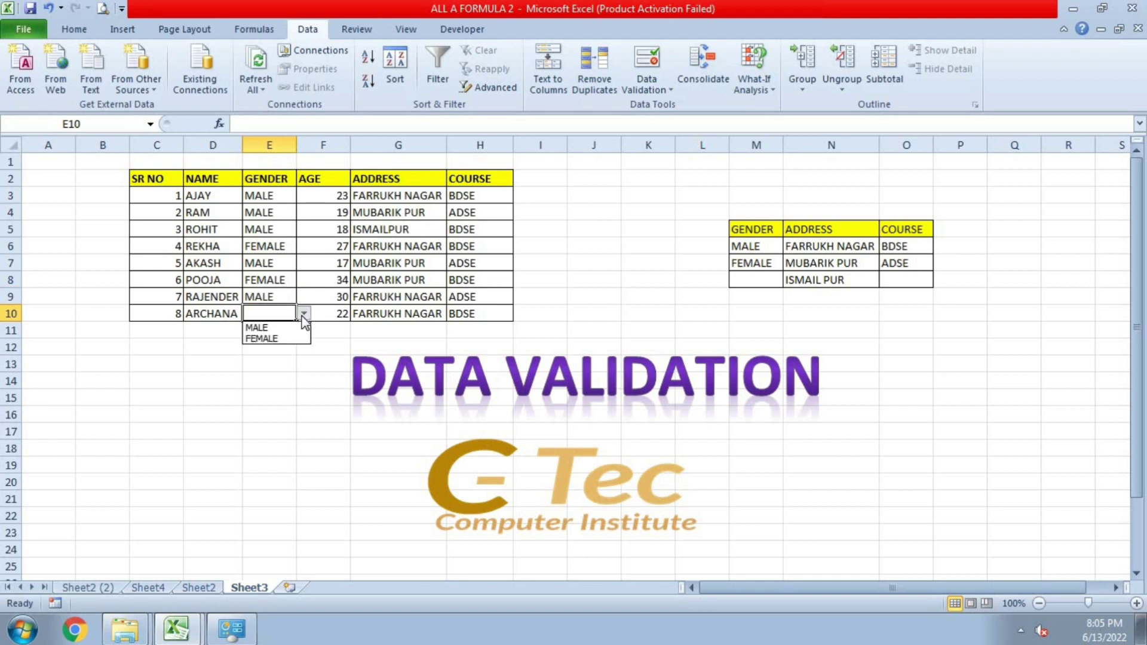
click(263, 339)
click(282, 346)
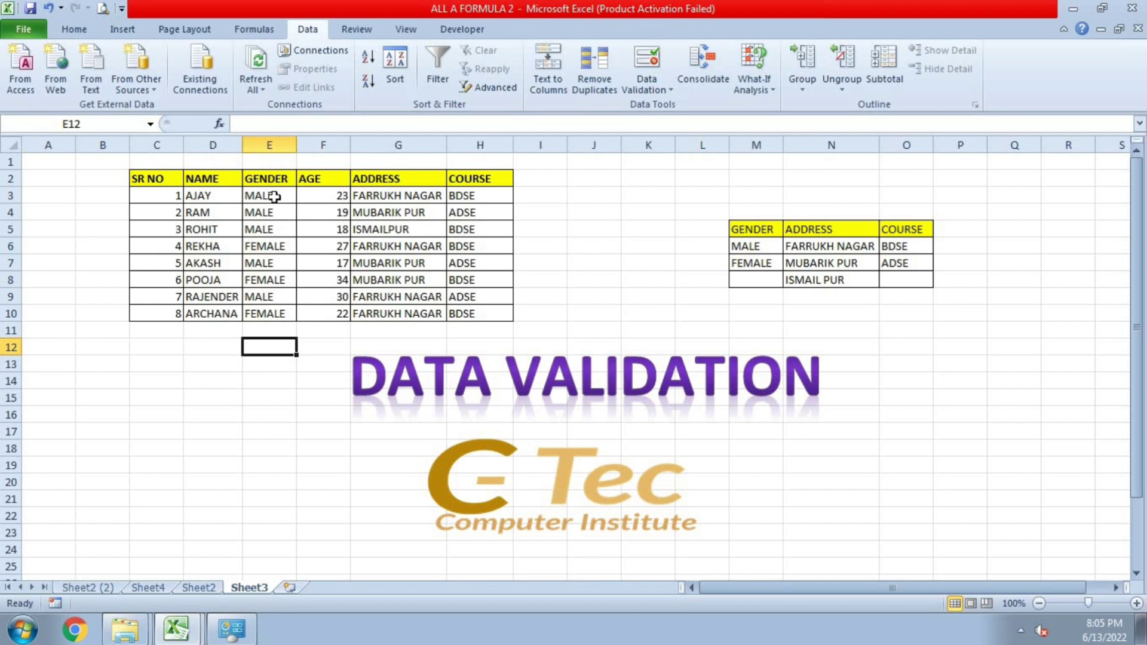
drag(274, 196, 273, 307)
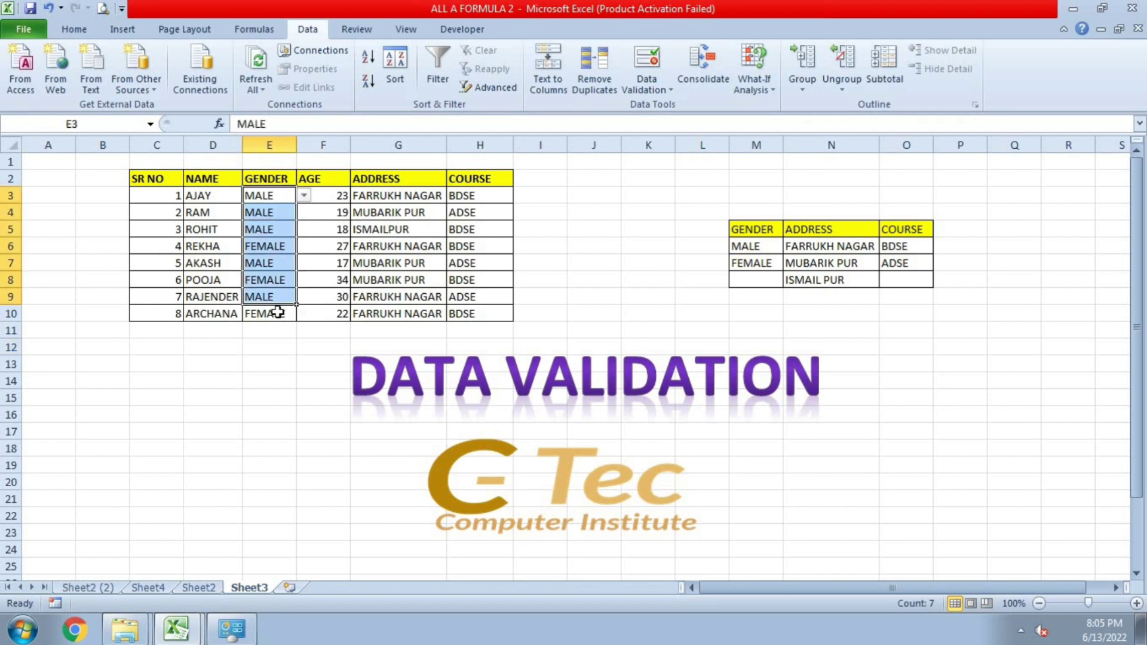
click(275, 343)
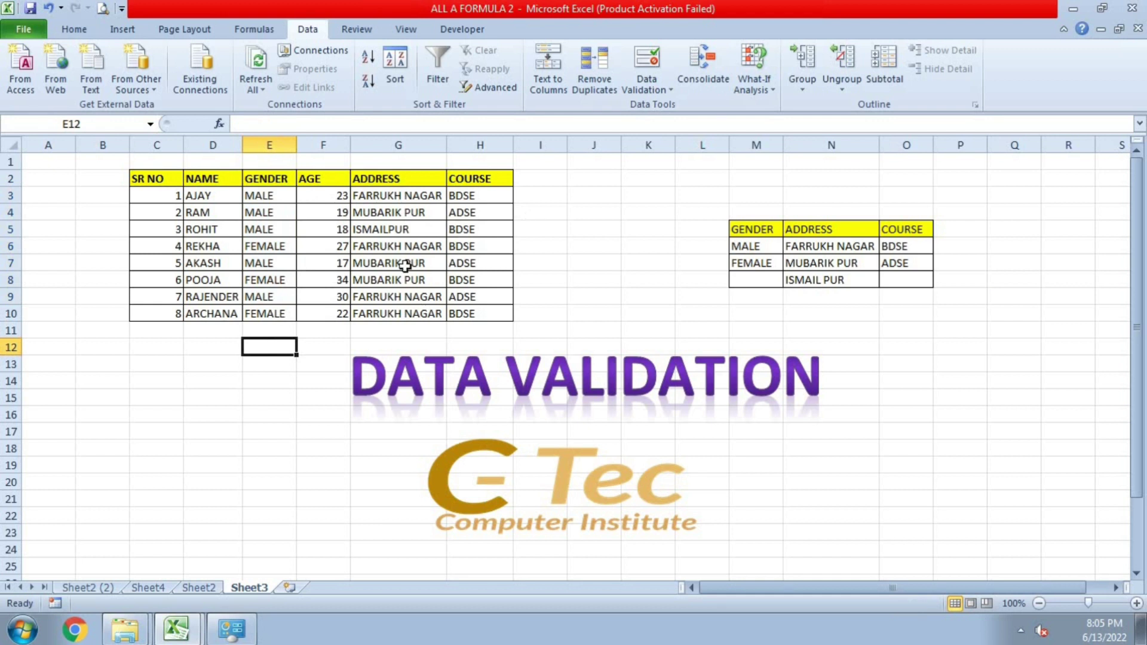
- Clear all the ages from the AGE cells F3:F10
click(328, 200)
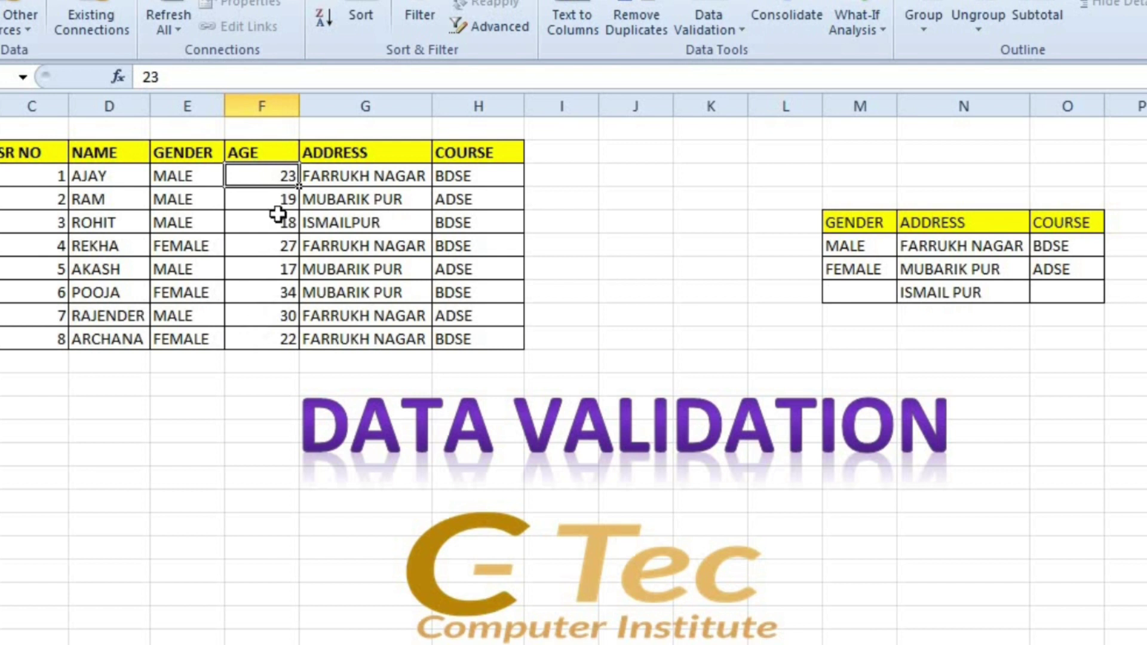
drag(272, 176, 269, 331)
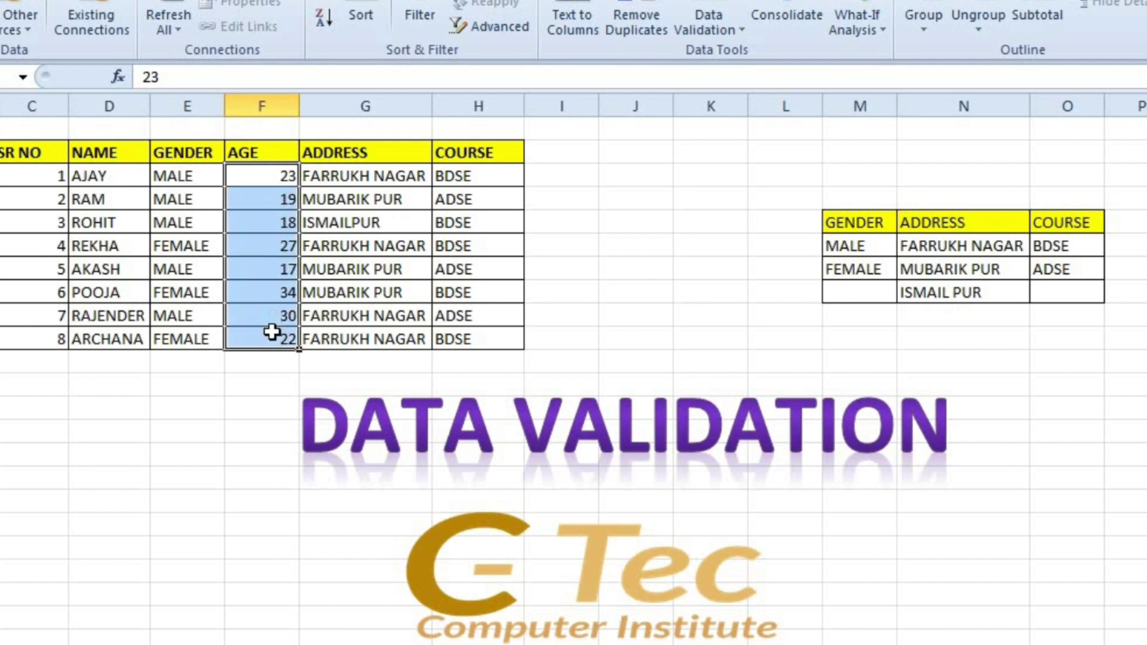
key(Delete)
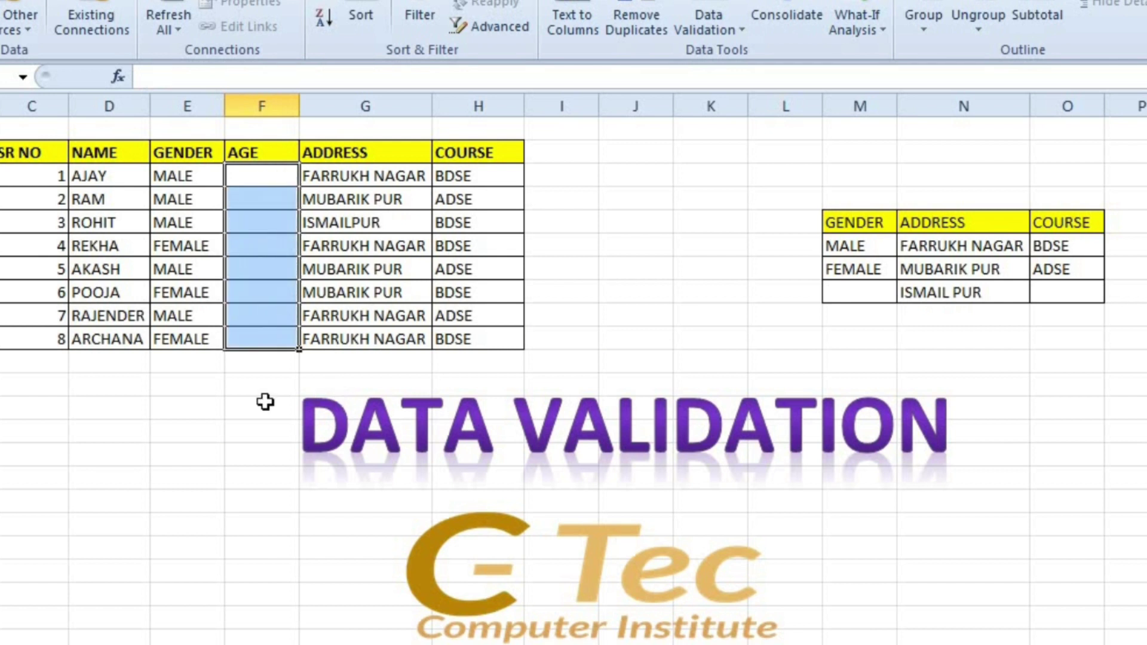
click(212, 424)
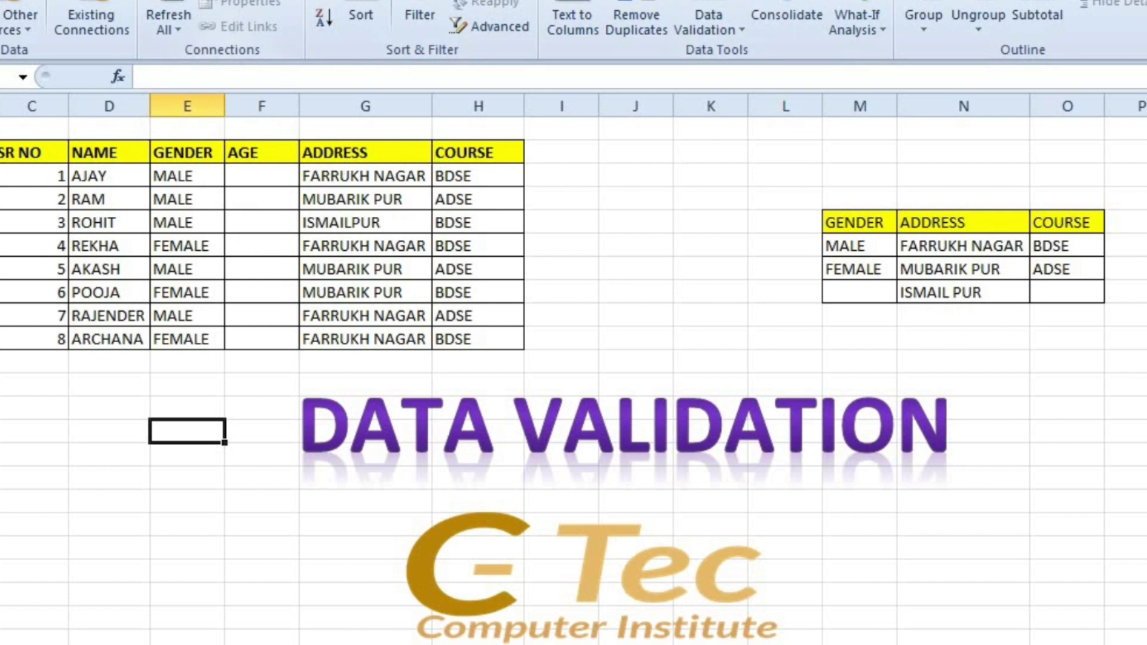
click(723, 27)
click(728, 55)
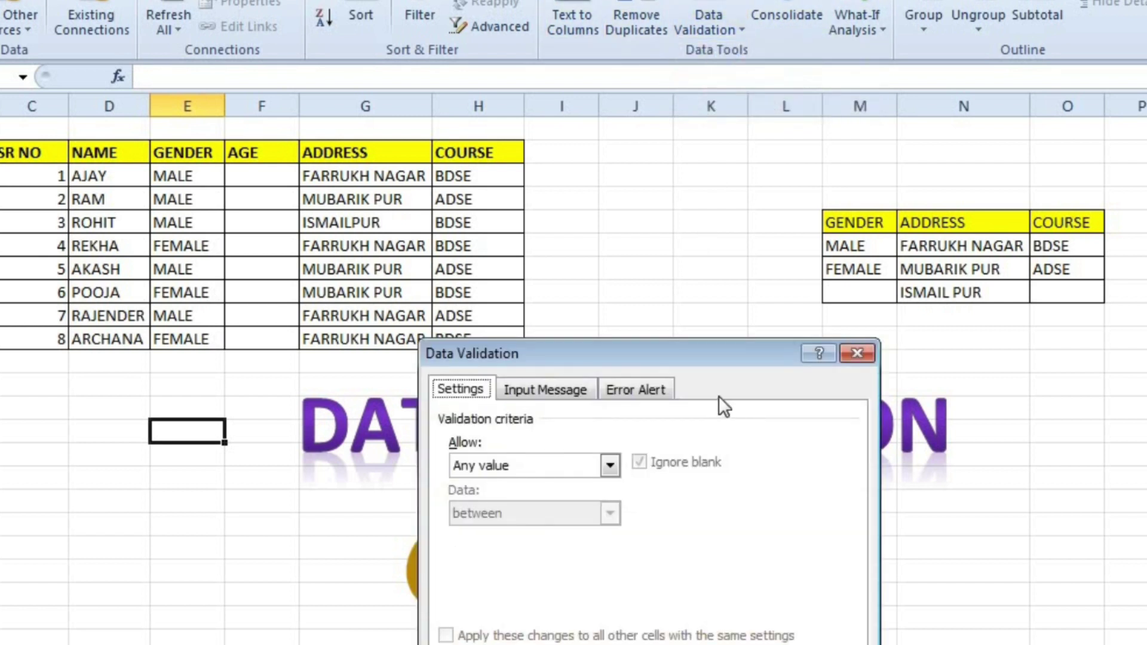
click(525, 466)
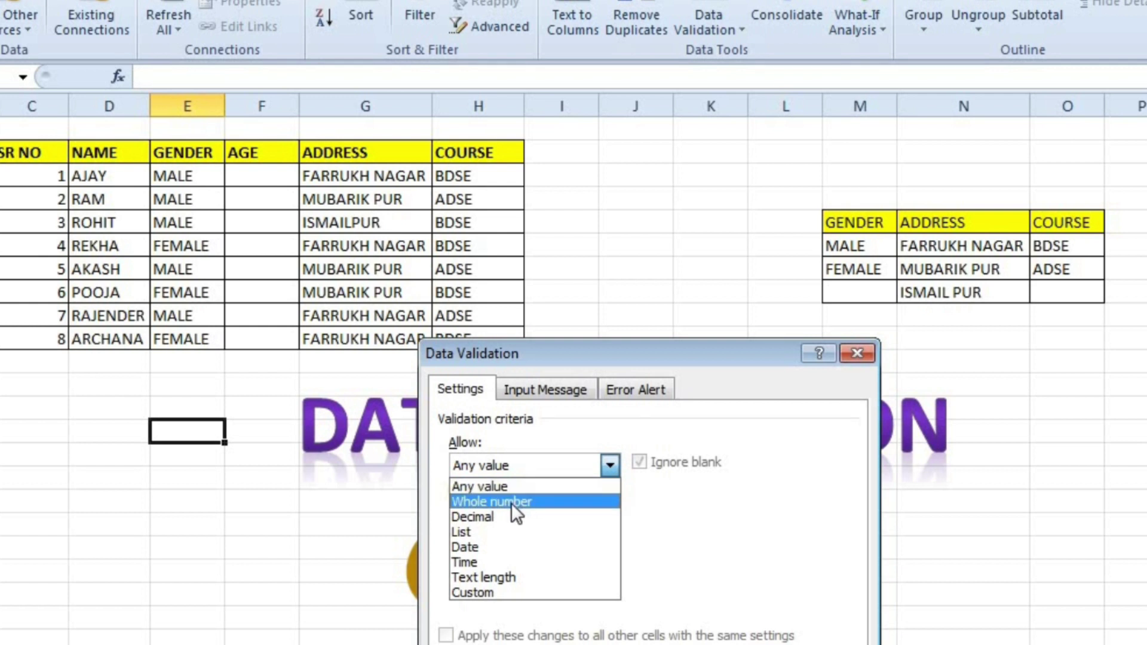
click(515, 502)
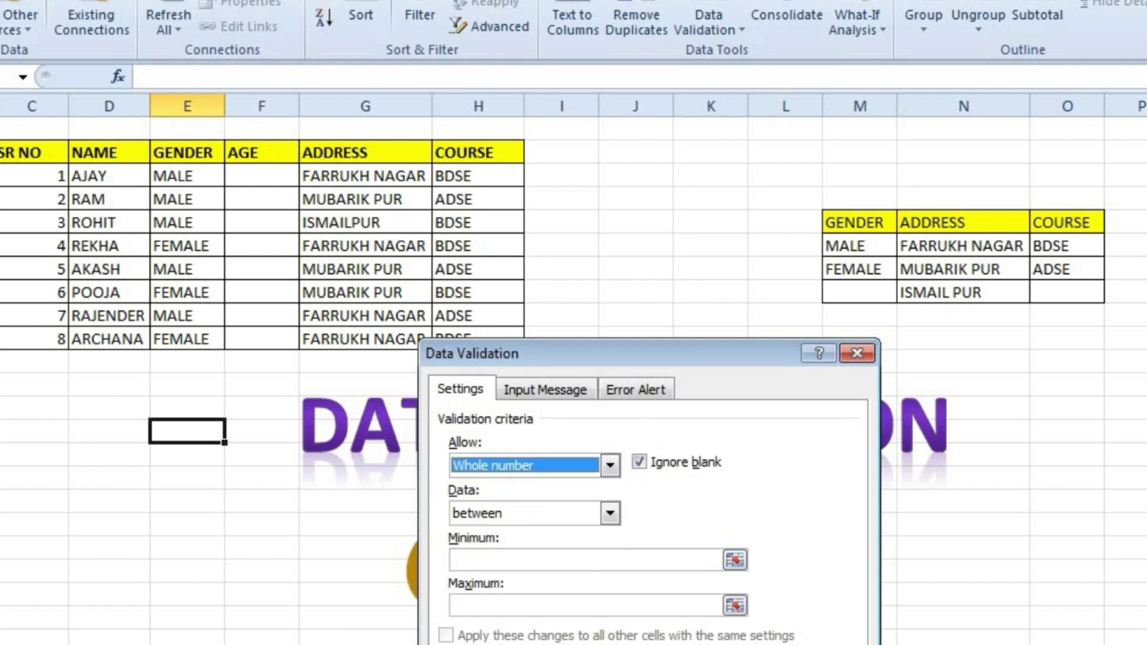
key(Escape)
- Apply data validation to the AGE cells F3:F10, allowing only whole numbers between 17 and 40
drag(263, 177, 275, 332)
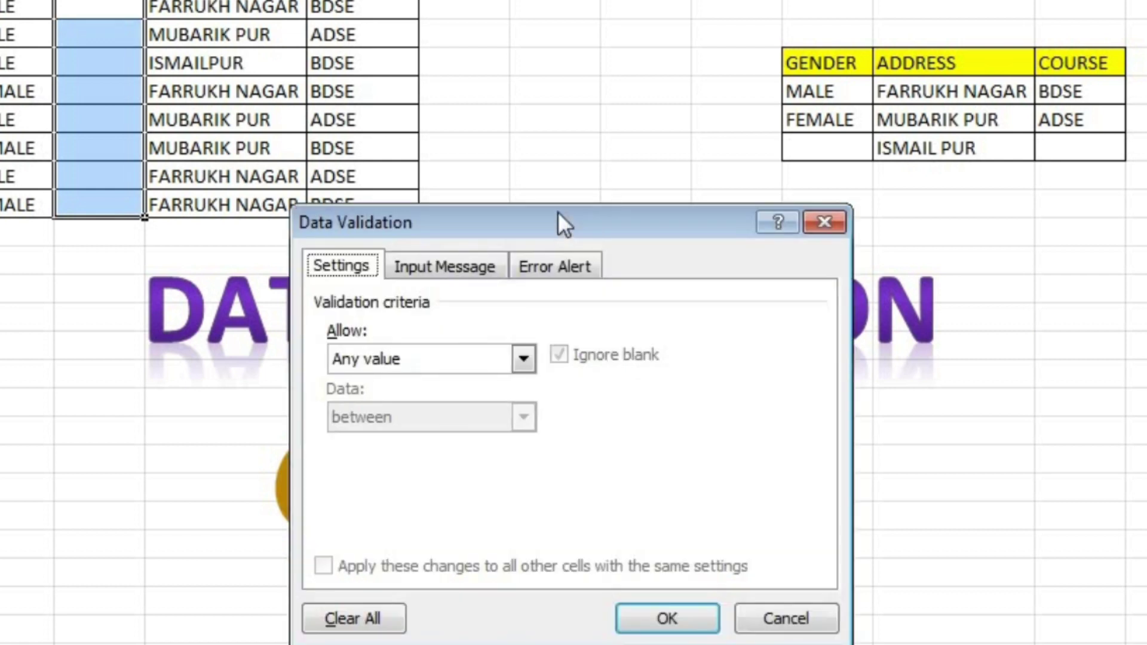
drag(558, 212, 730, 173)
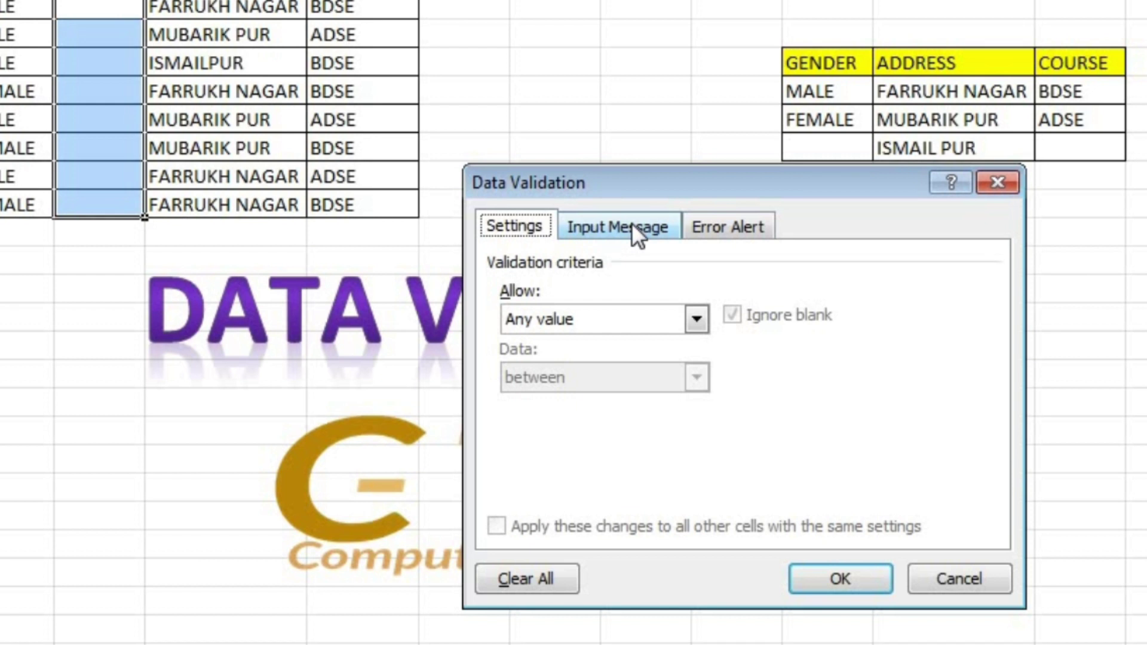
click(670, 321)
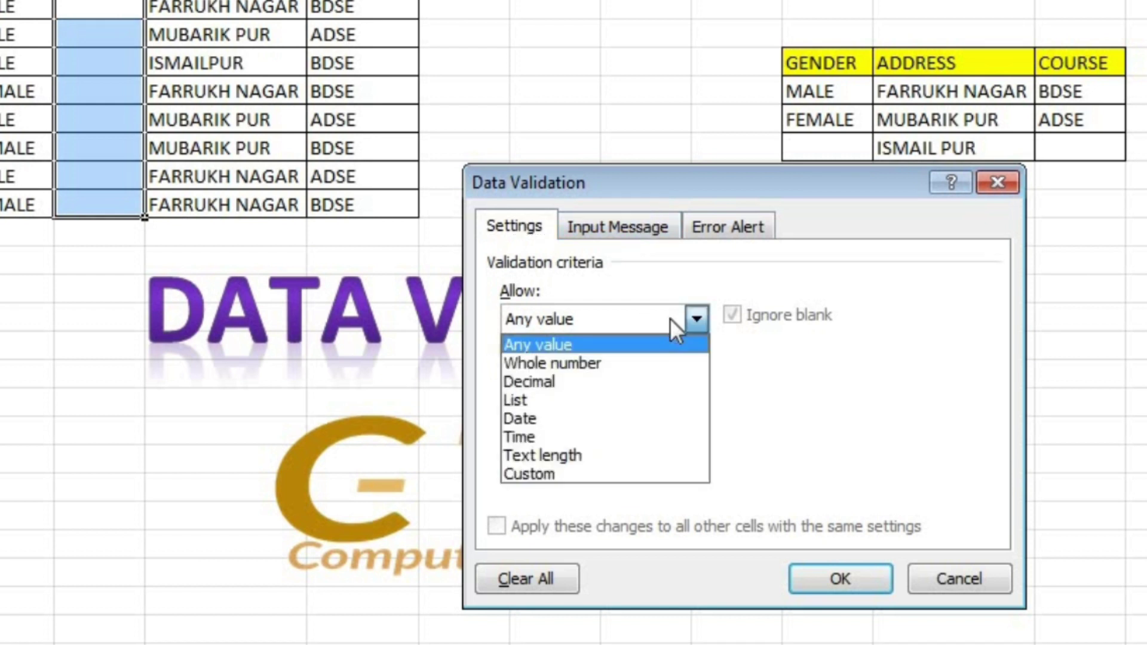
click(636, 363)
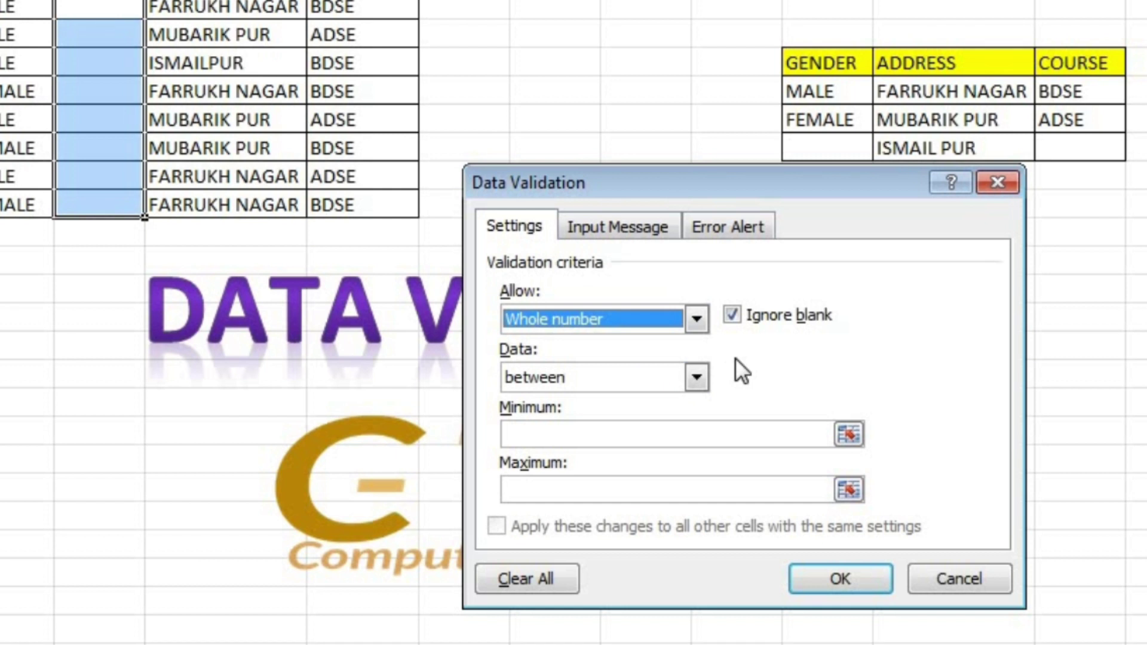
click(676, 377)
click(676, 377)
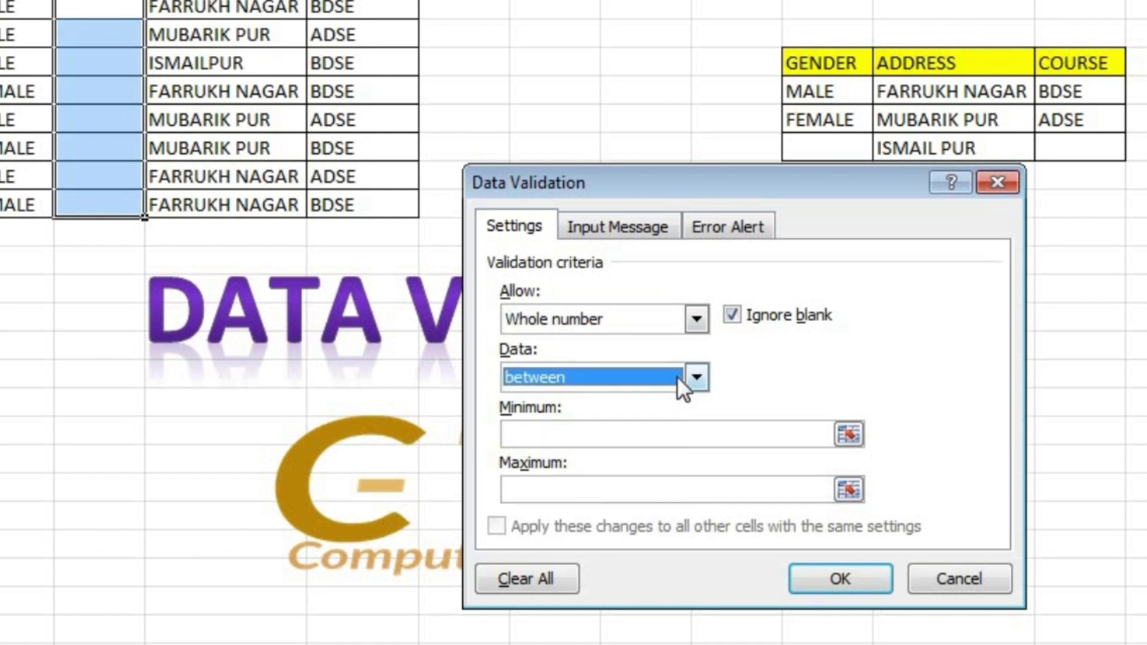
click(620, 436)
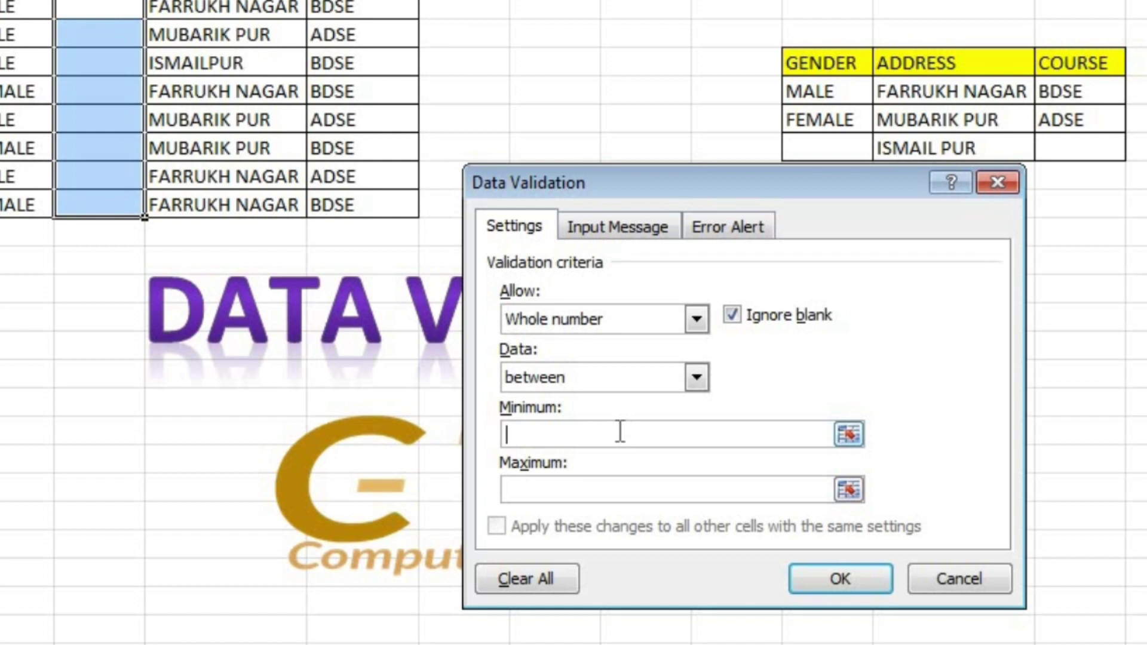
text(17)
click(593, 491)
text(40)
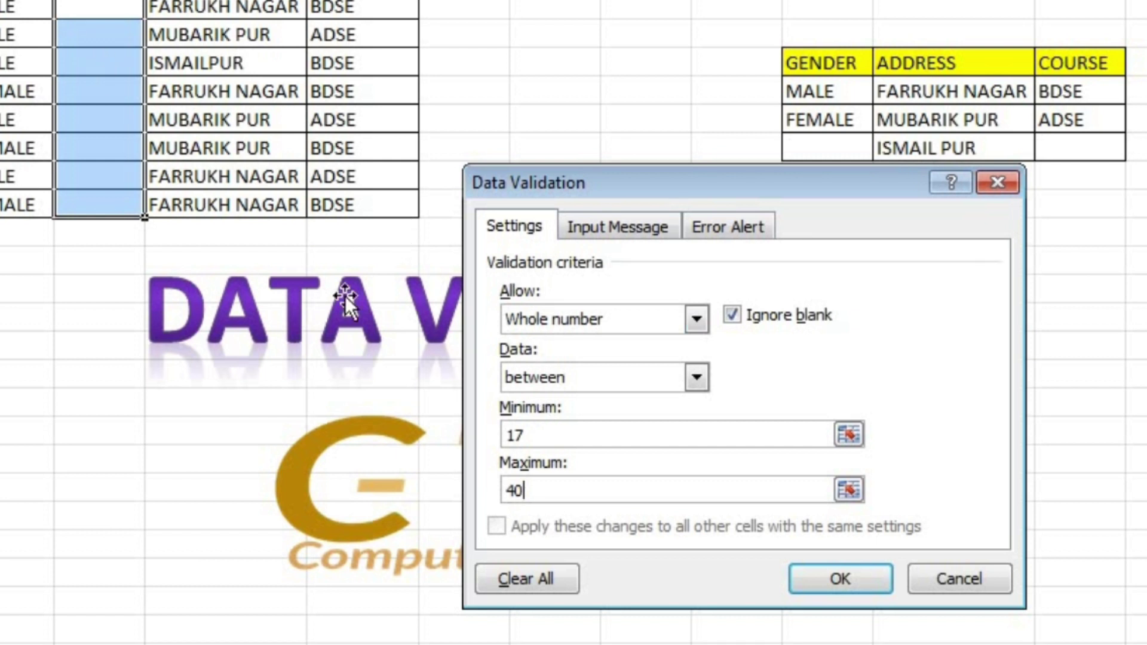
click(854, 588)
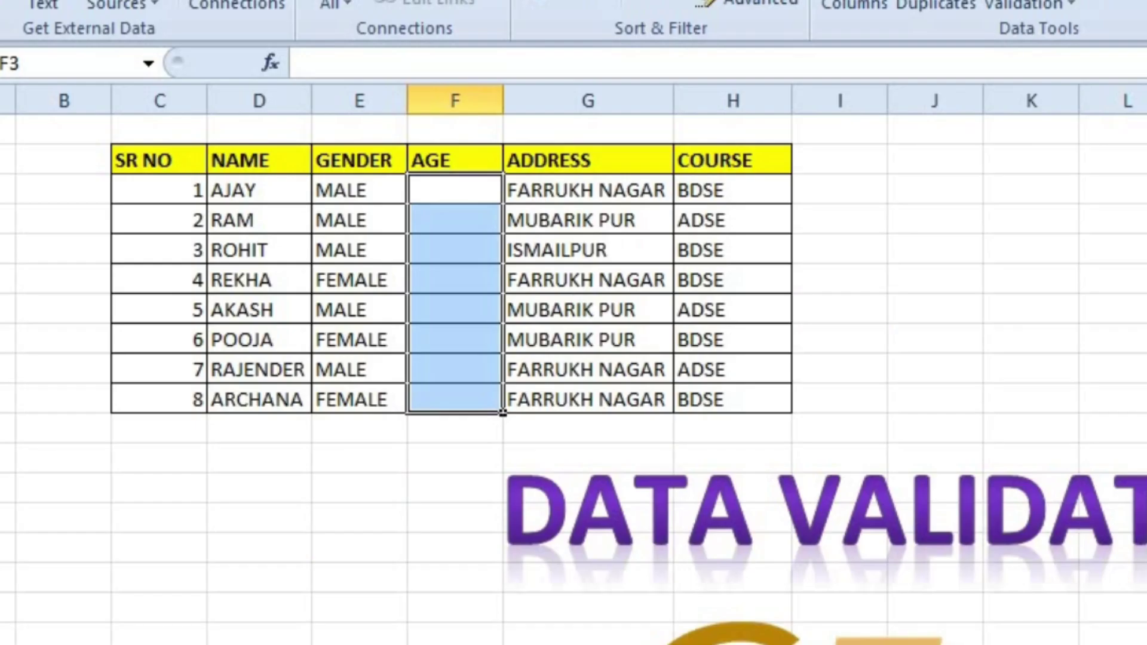
click(481, 446)
- Enter 17 in the AGE cell F3 to test the validation rule
click(476, 195)
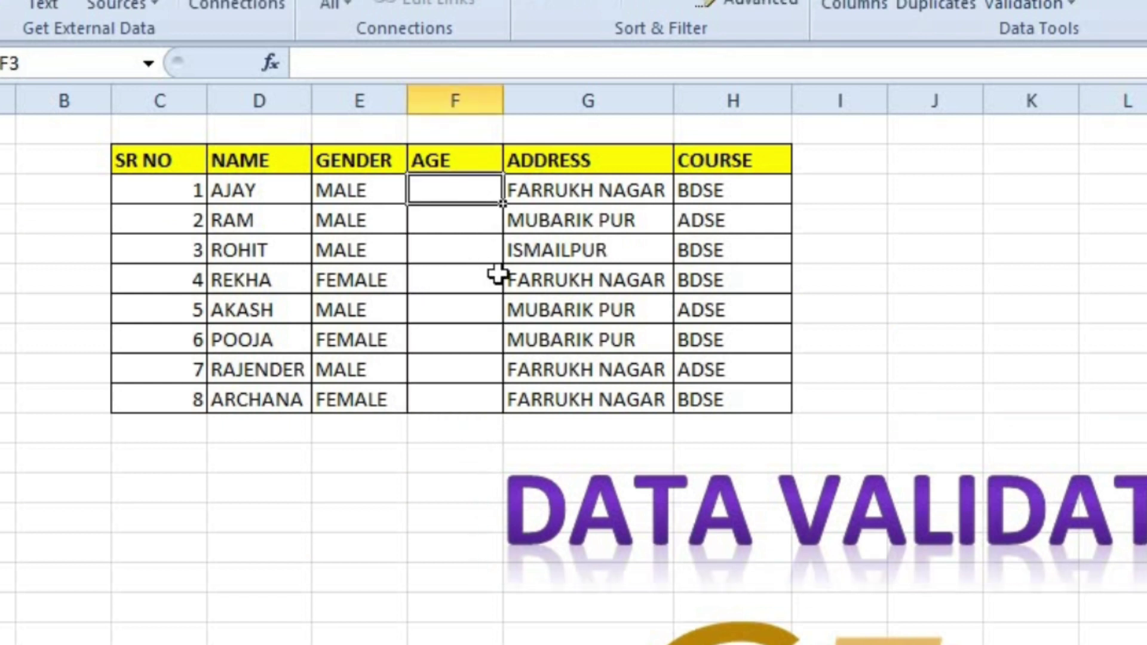
text(17)
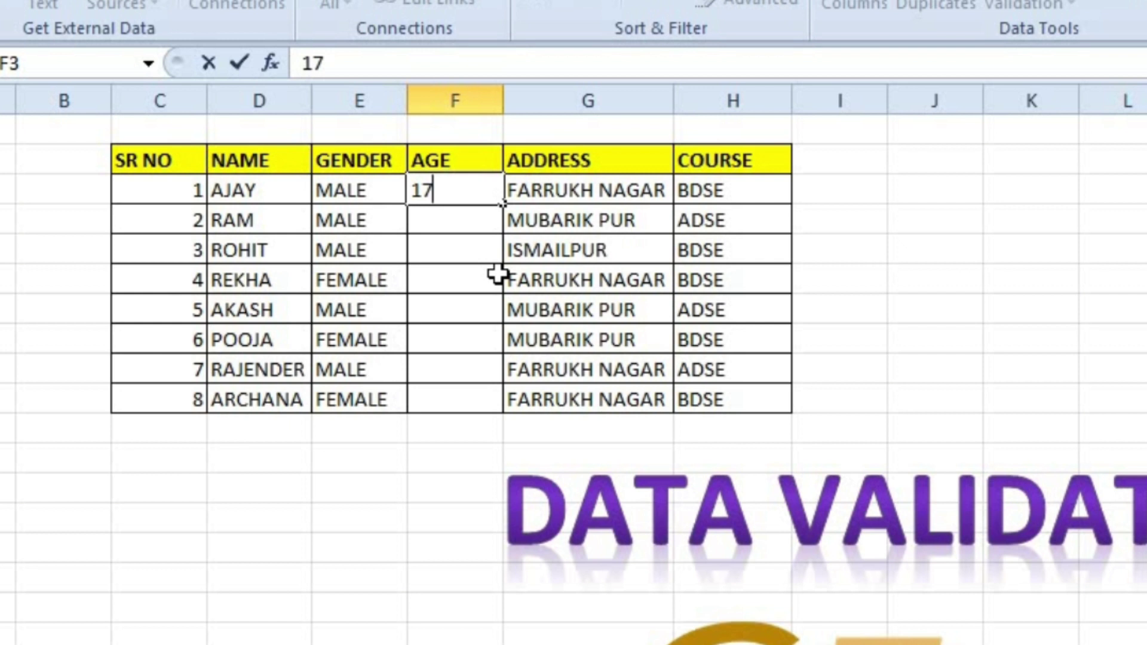
key(Return)
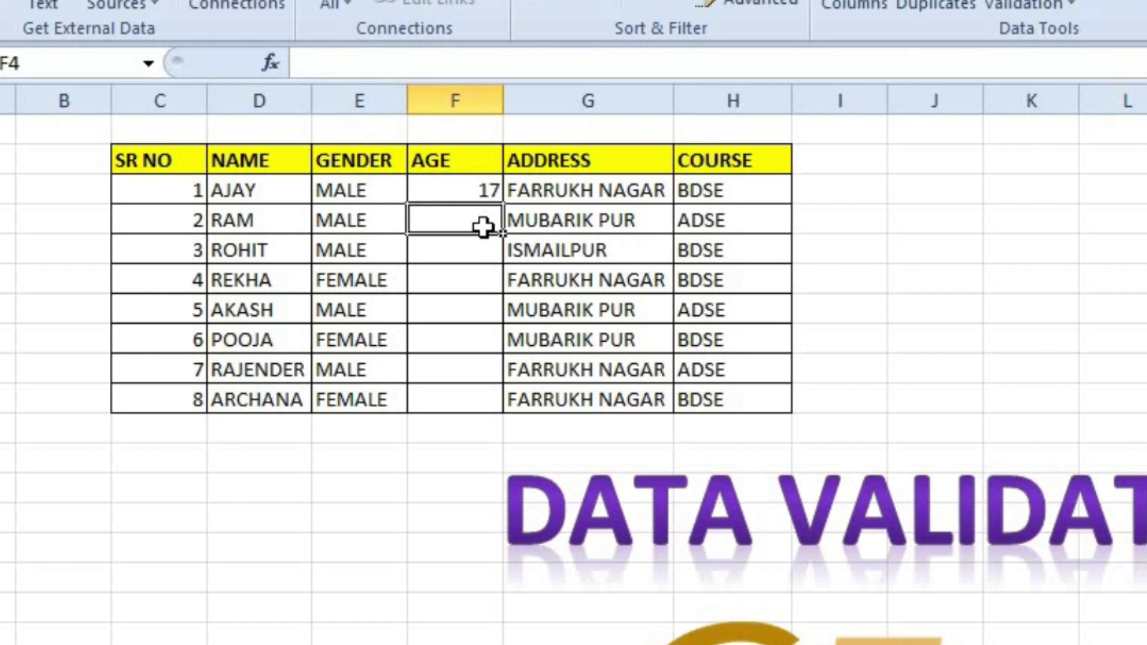
- Try to enter 16 and 41 in the AGE cell F4, cancelling each entry, and clear the age in F3
text(16)
key(Return)
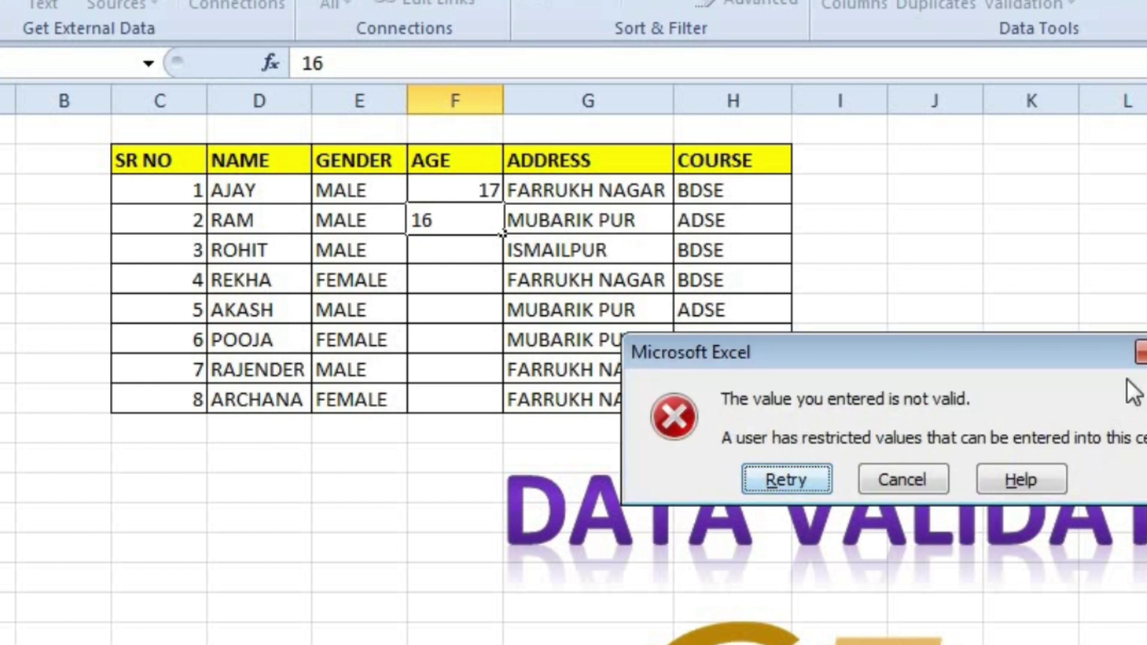
click(1142, 353)
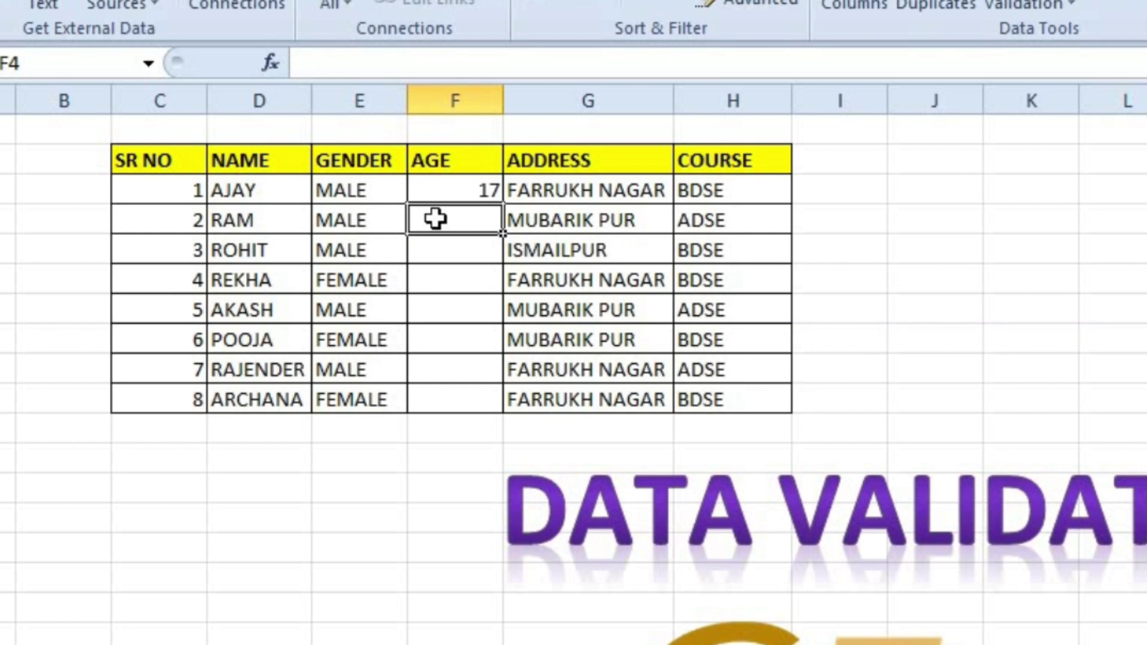
text(41)
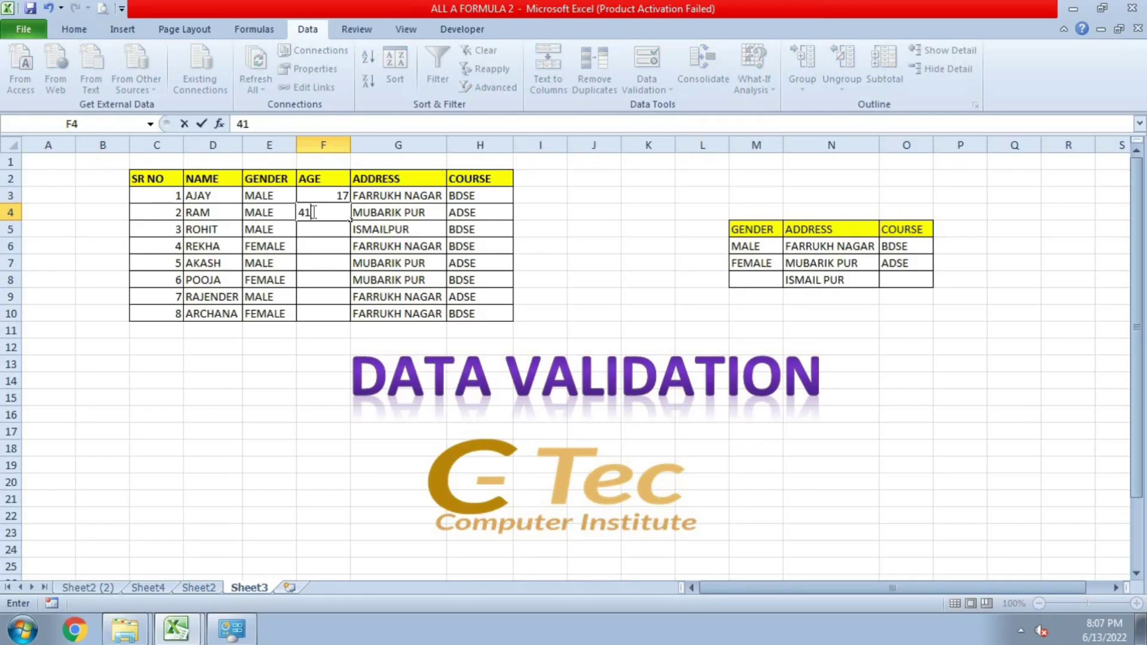
key(Return)
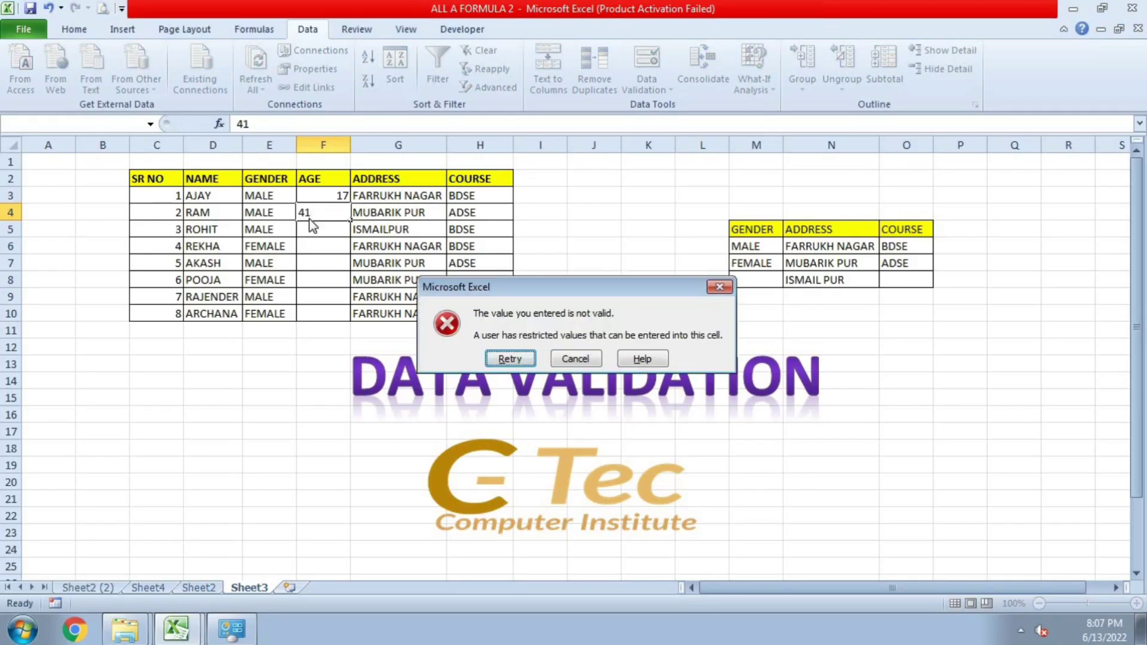
click(574, 360)
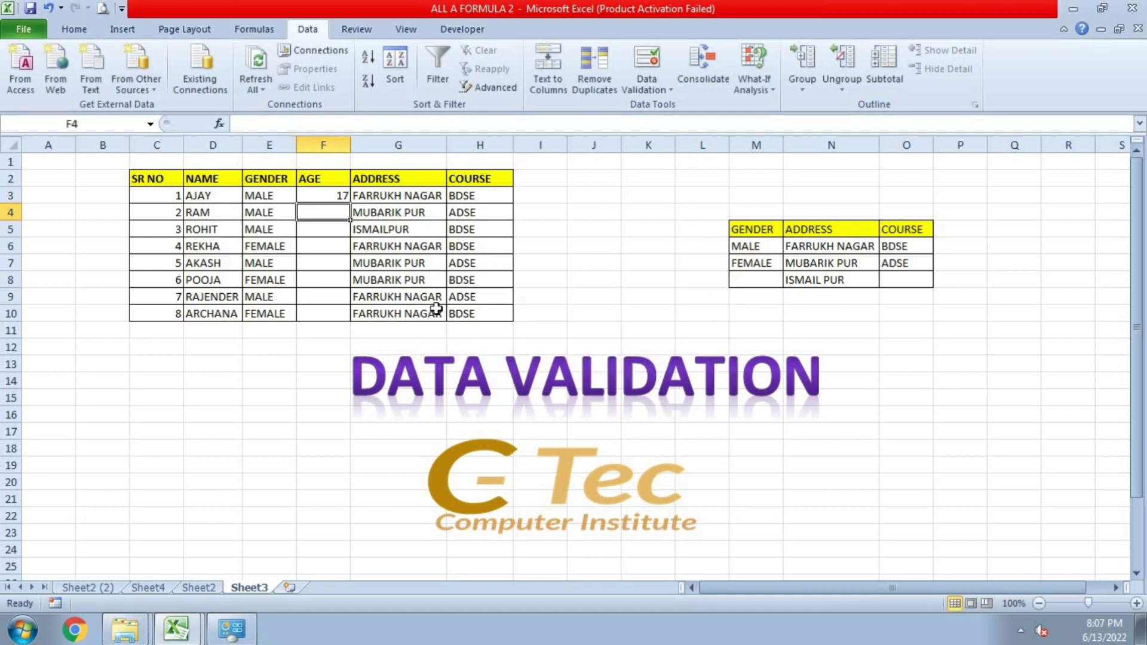
click(330, 192)
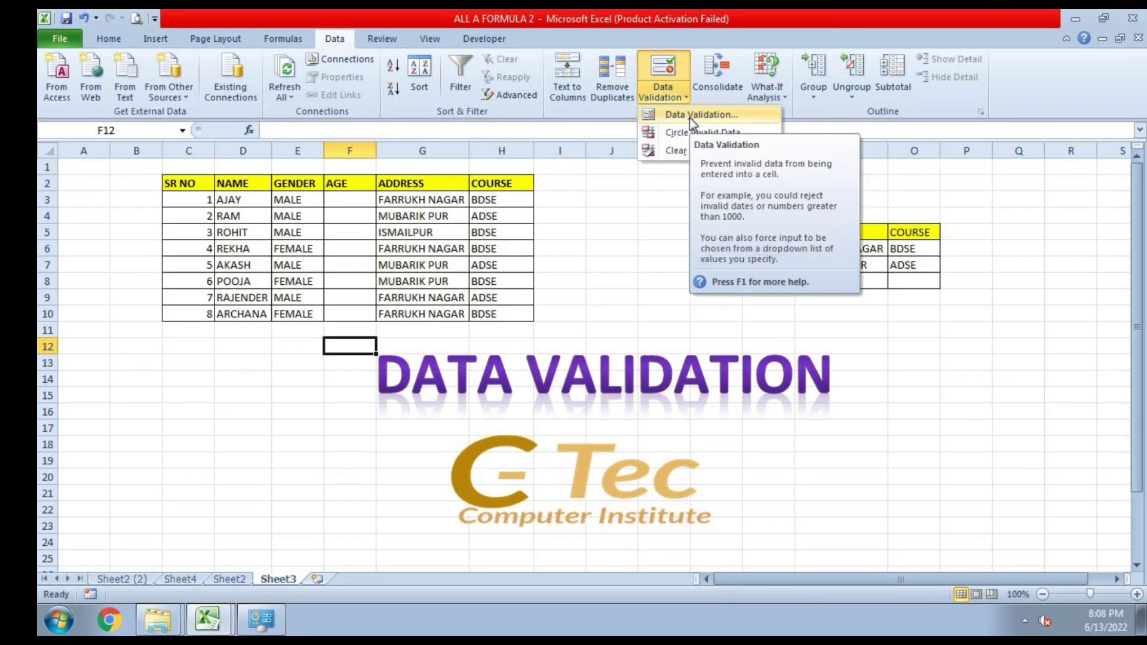
- Examine the validation criteria, input message and error alert options offered by Data Validation, and close the dialog without changes
click(675, 111)
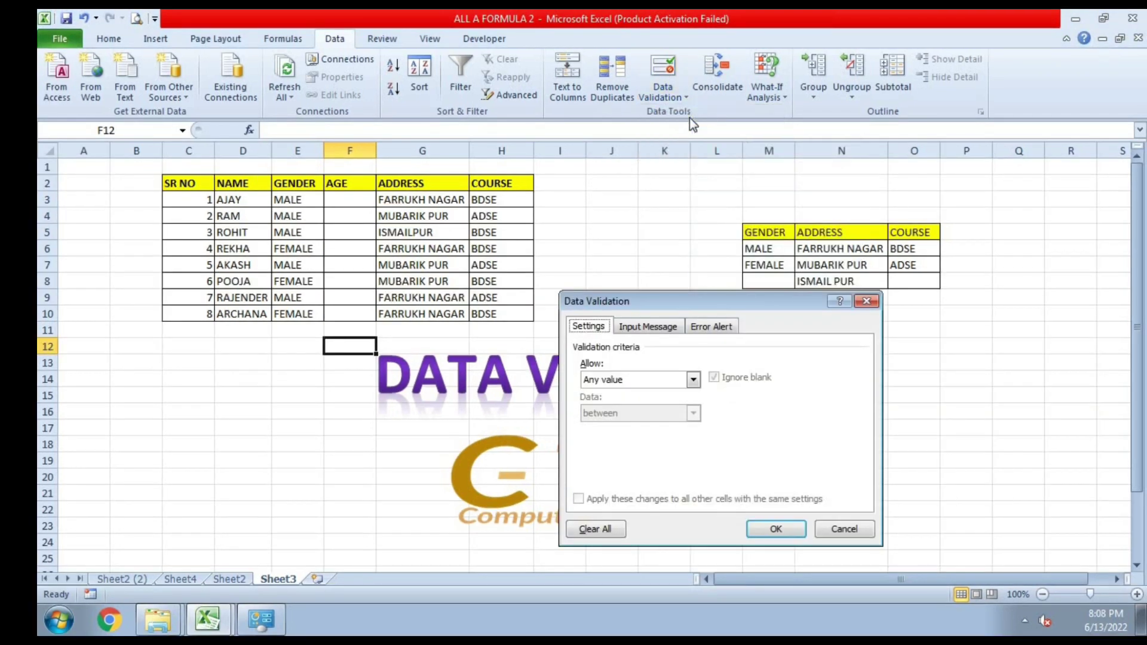
click(658, 326)
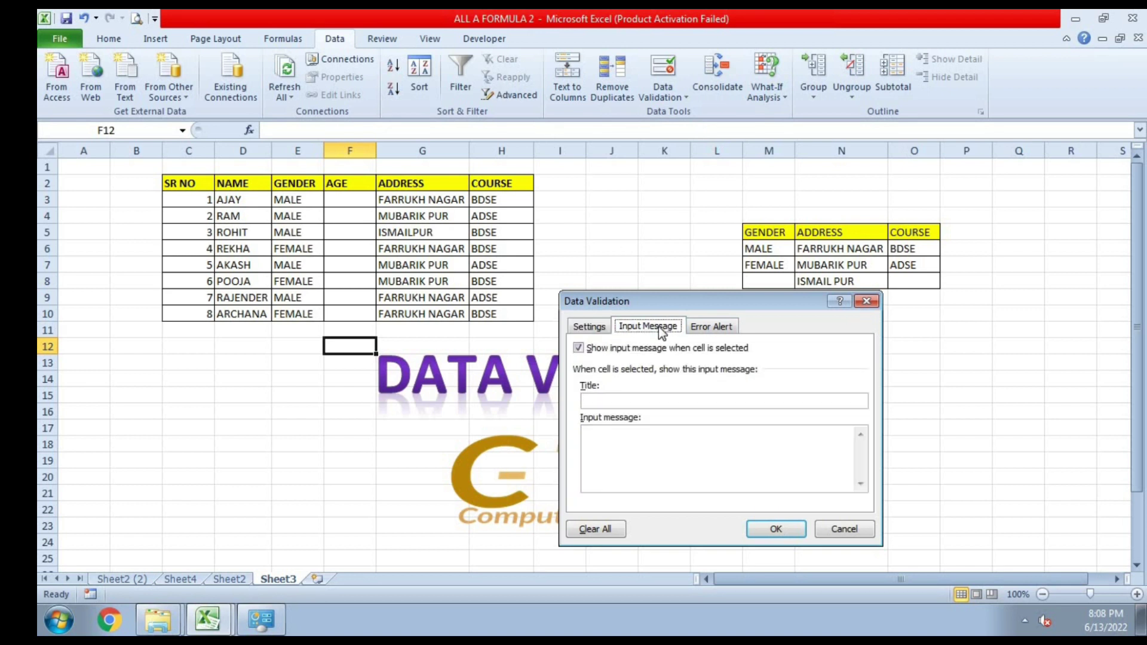
click(709, 328)
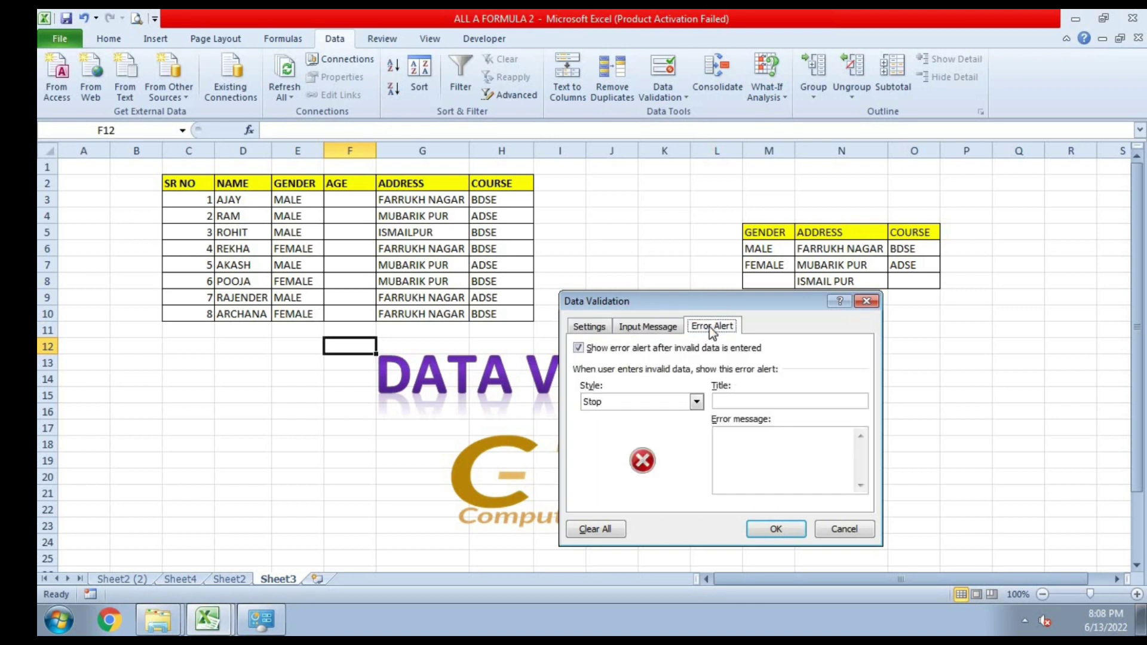
click(642, 330)
click(591, 327)
click(635, 326)
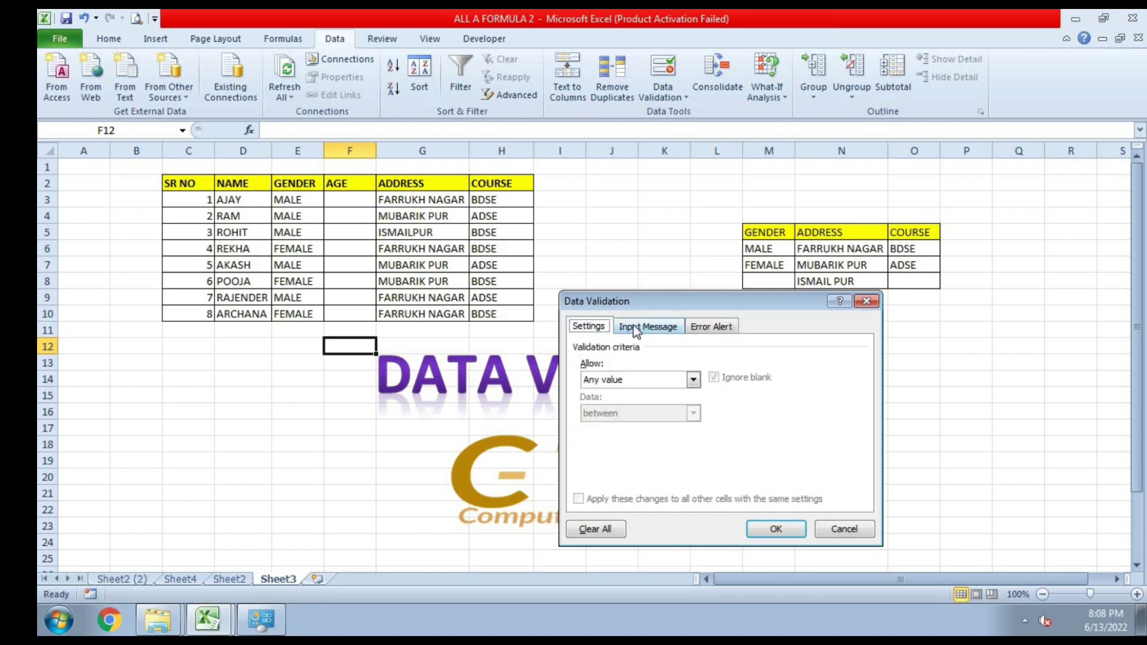
click(714, 329)
click(647, 331)
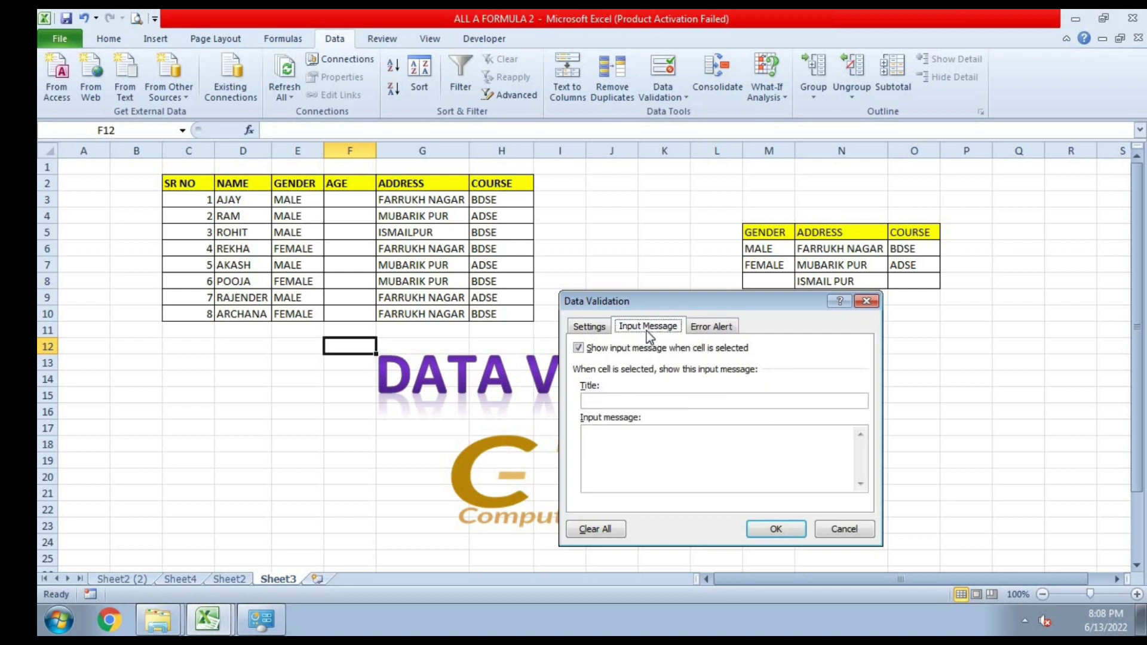
click(865, 302)
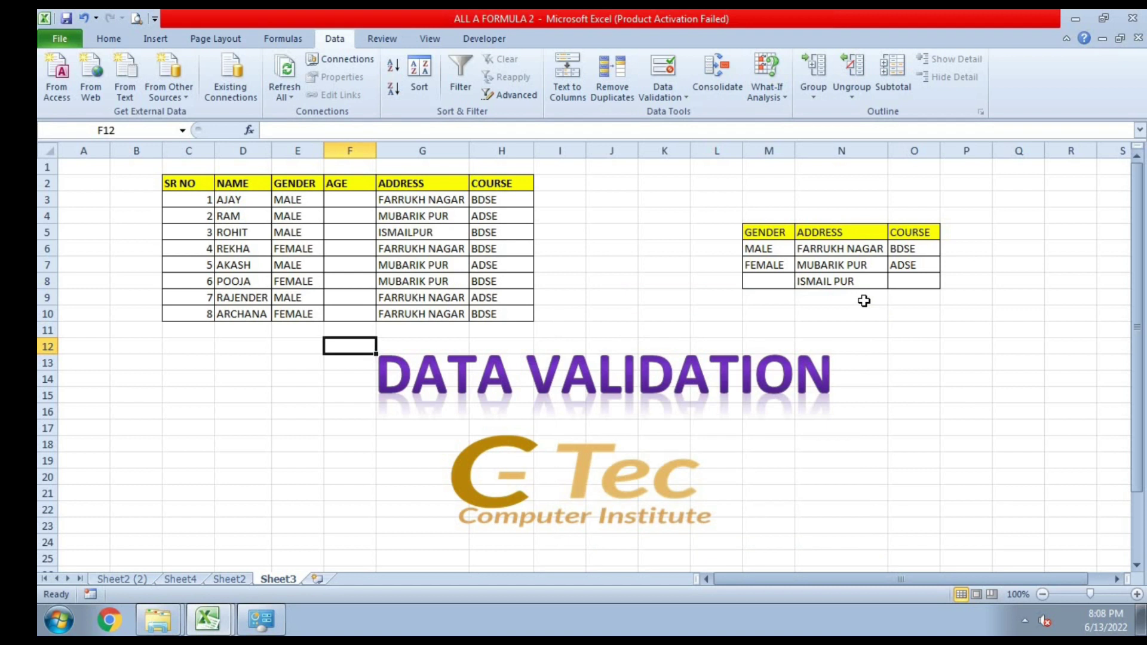
click(647, 298)
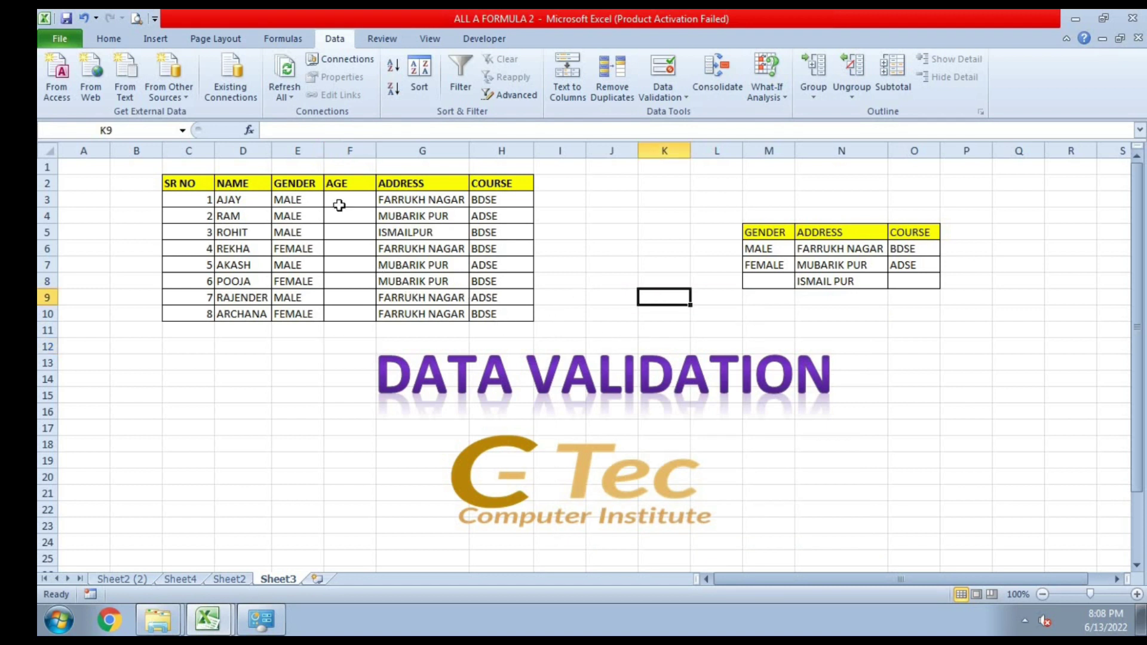
- For the AGE cells F3:F10, set the data validation input message title to AGE
drag(340, 205, 343, 310)
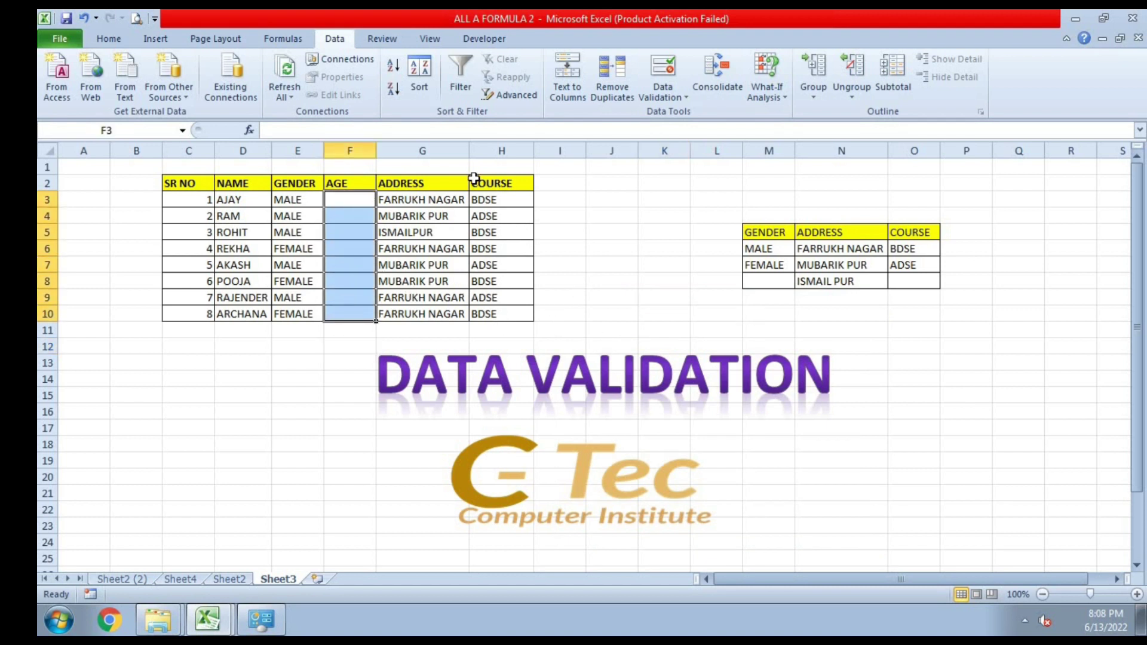
click(663, 96)
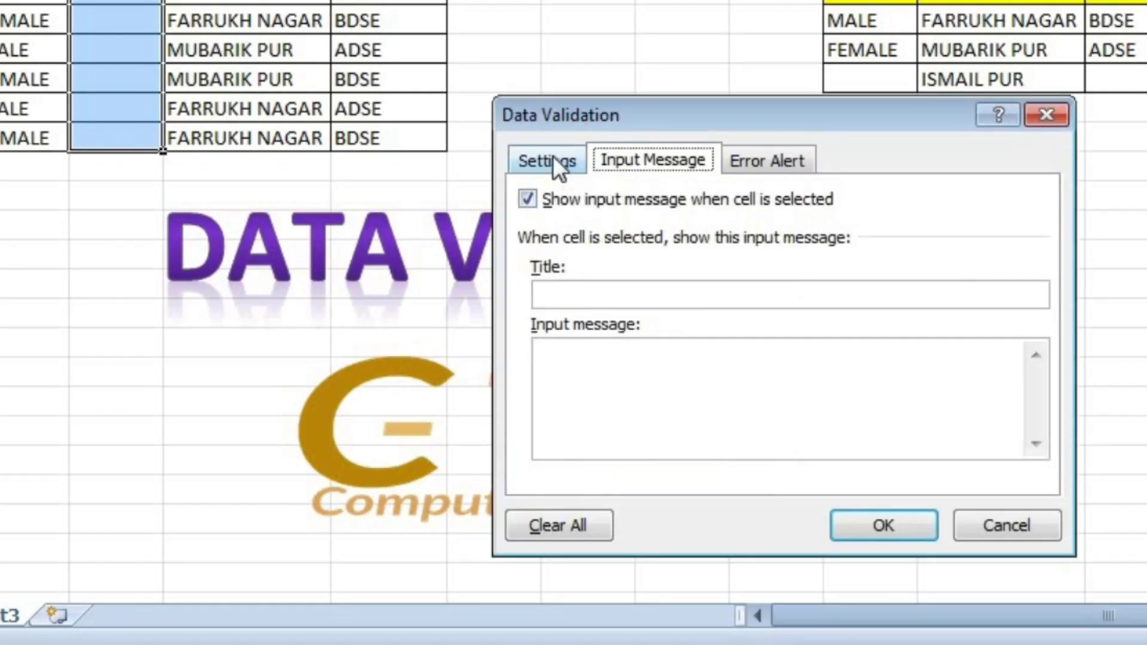
click(553, 160)
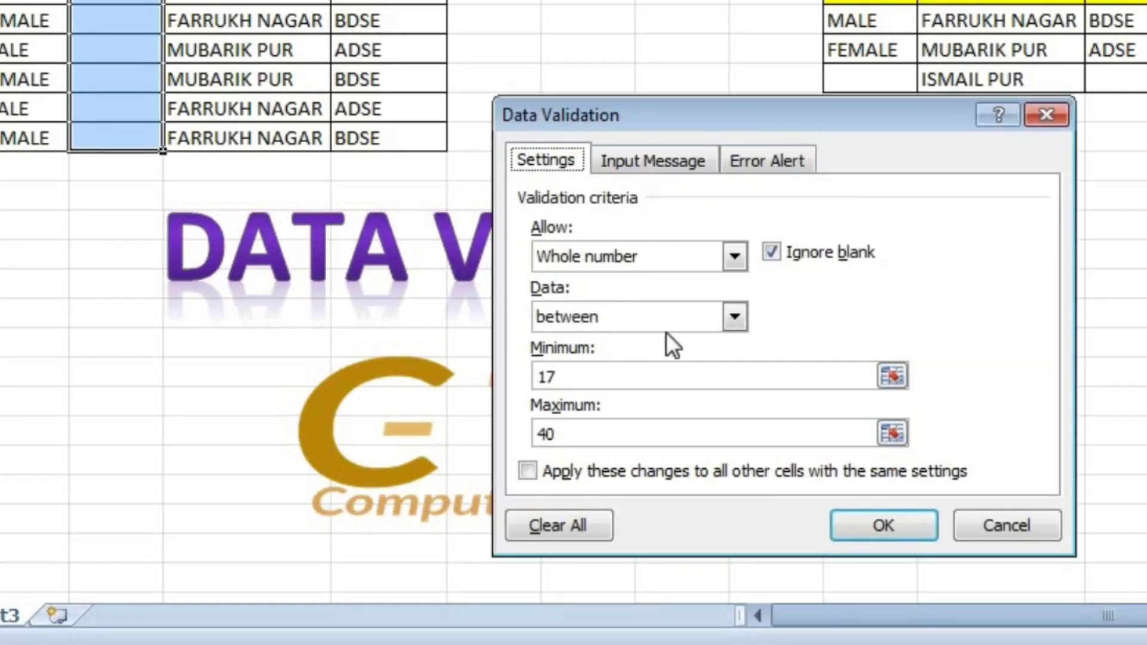
click(615, 376)
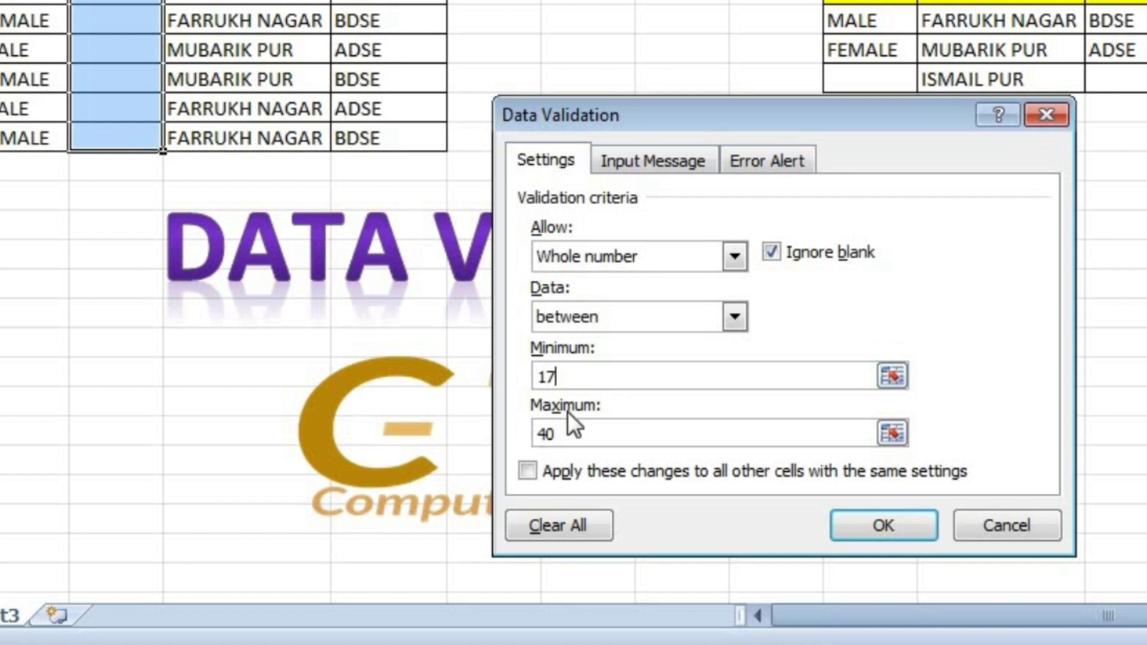
click(619, 172)
click(617, 299)
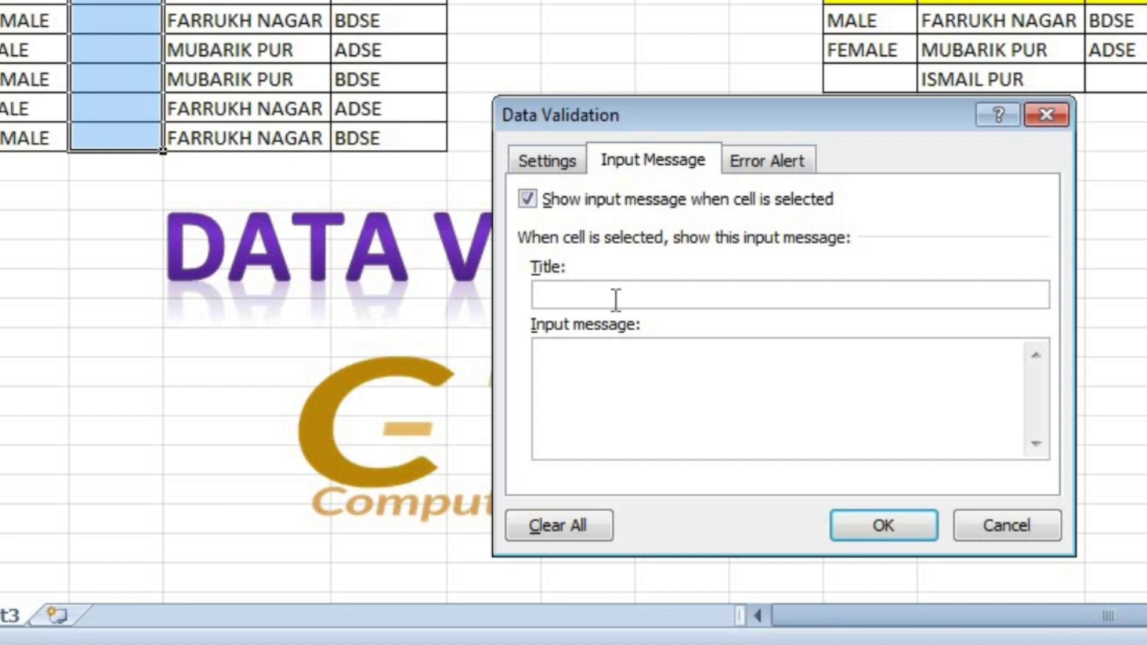
text(AGE)
- Set the validation input message text to "FEED DATA OF PEOPLE ONLY 17 TO 40 YEAR"
click(622, 354)
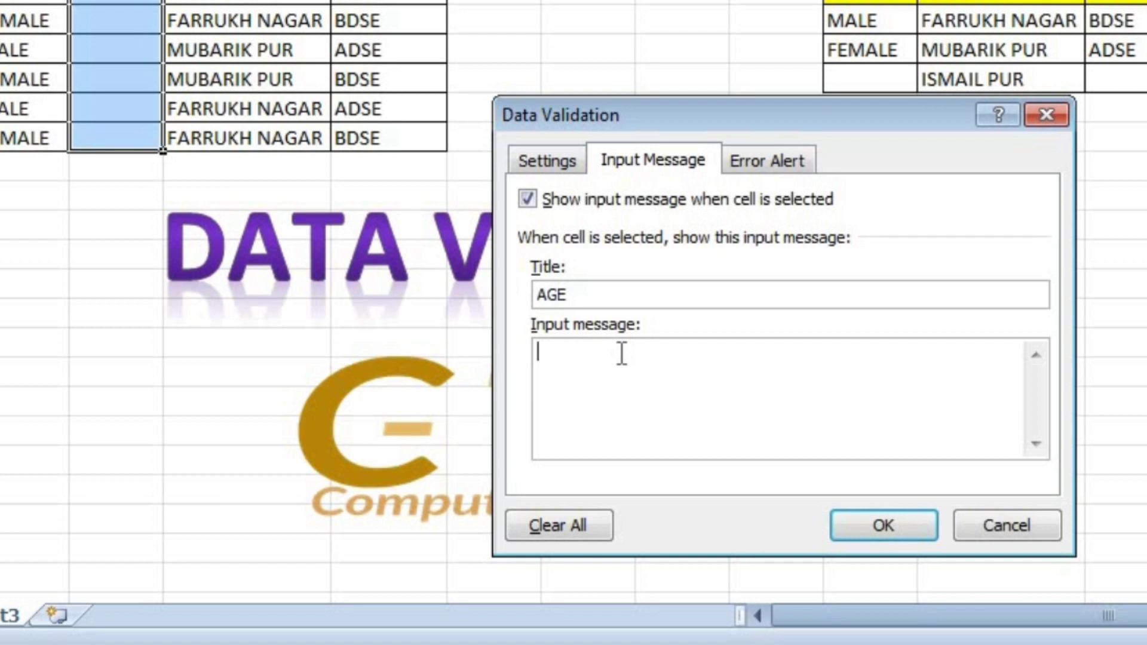
text(FEED DATA)
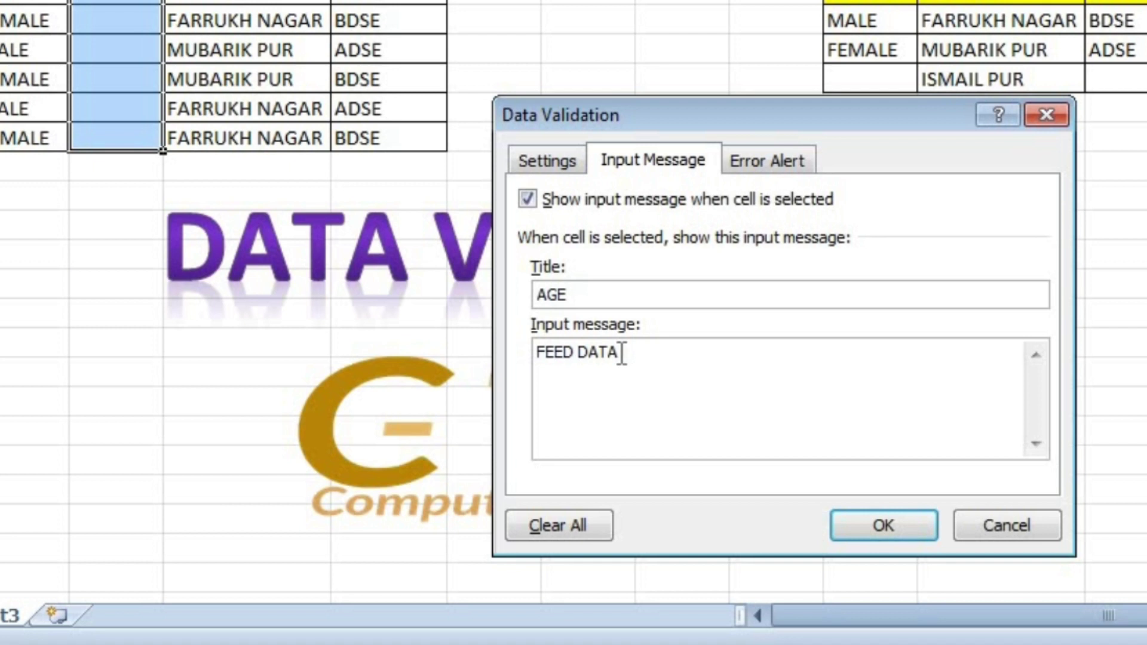
text(OF PEOPLE )
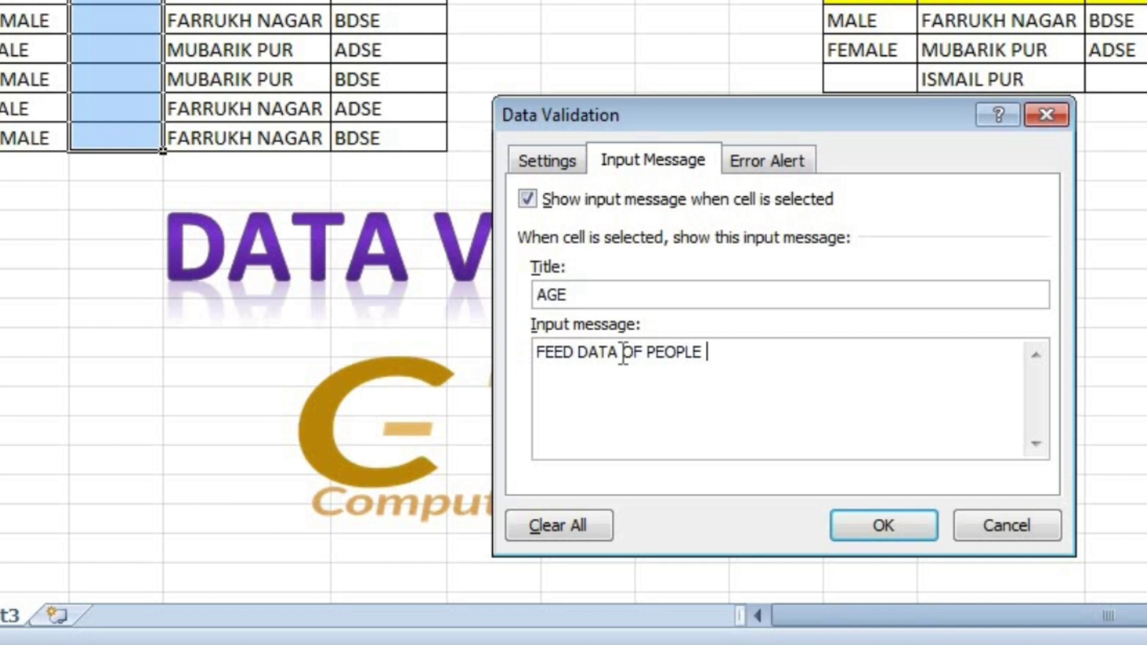
text(ONLY 17)
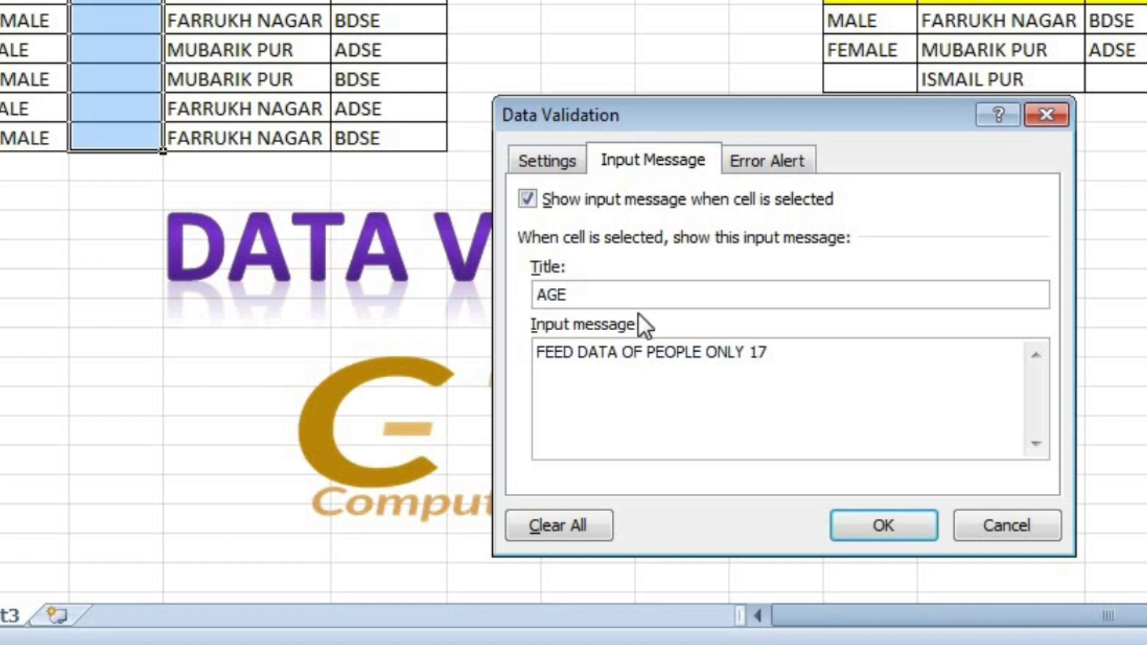
text( TO 40 YEA)
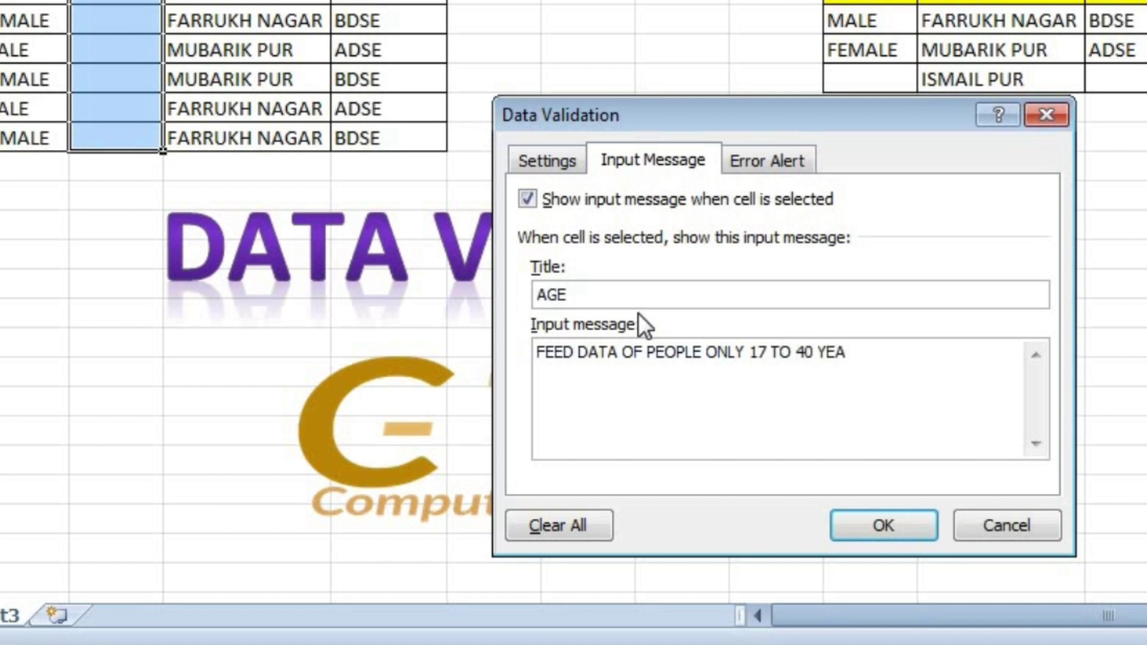
text(RS)
key(BackSpace)
- Give the Stop-style error alert the title "YOU ARE WORNG TYPE DATA"
click(777, 160)
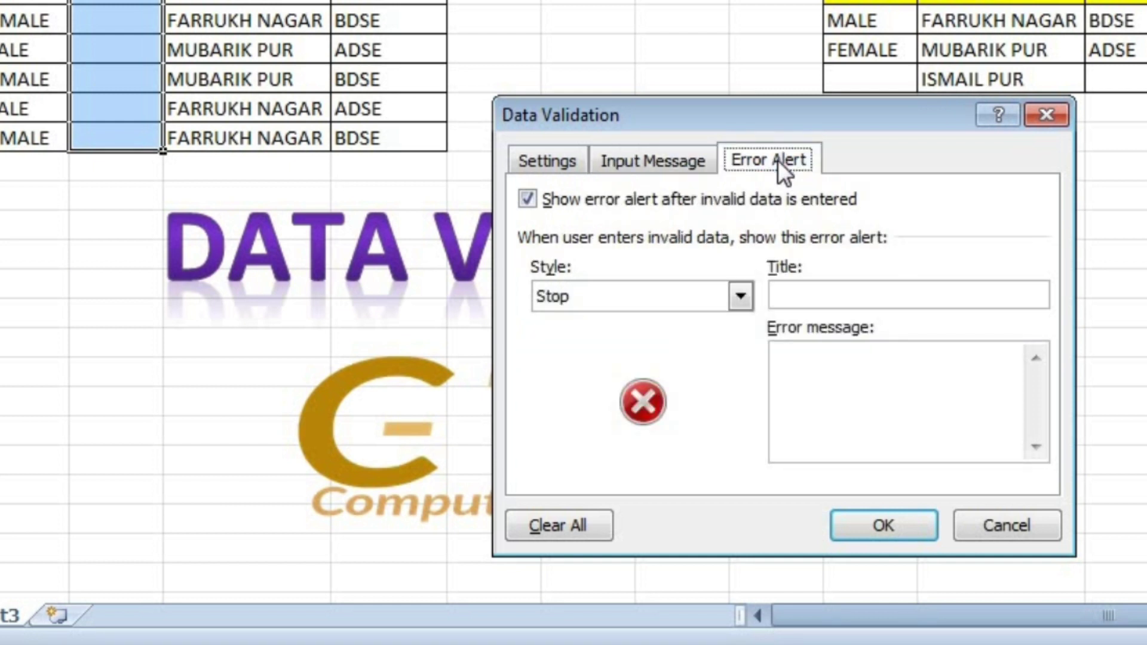
click(817, 295)
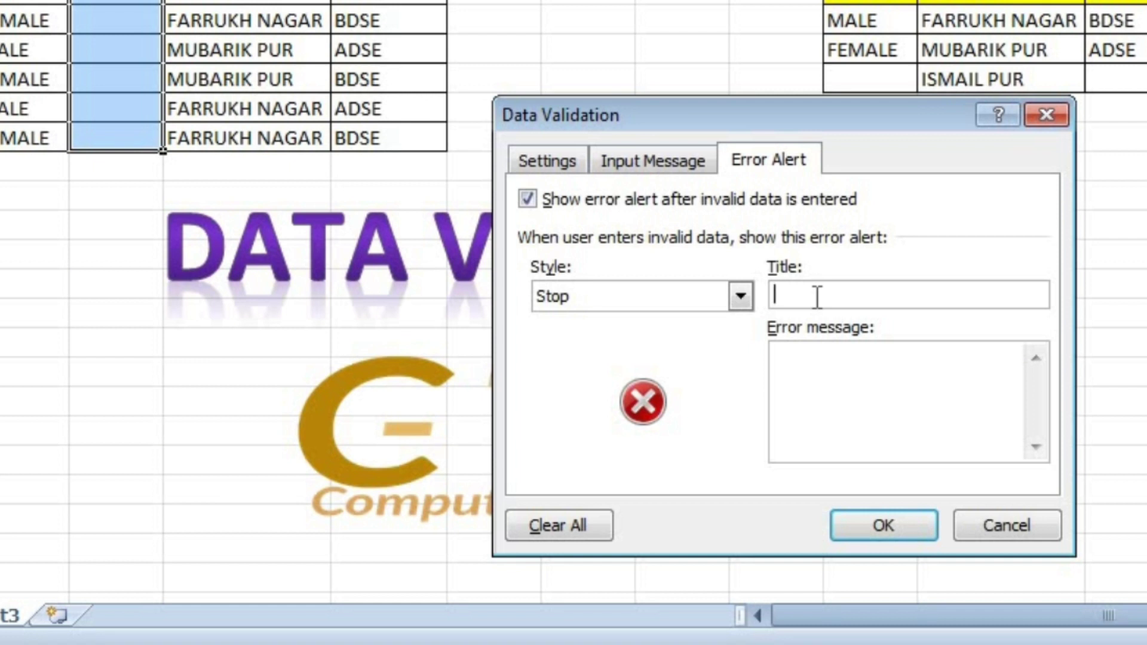
text(YOU ARE)
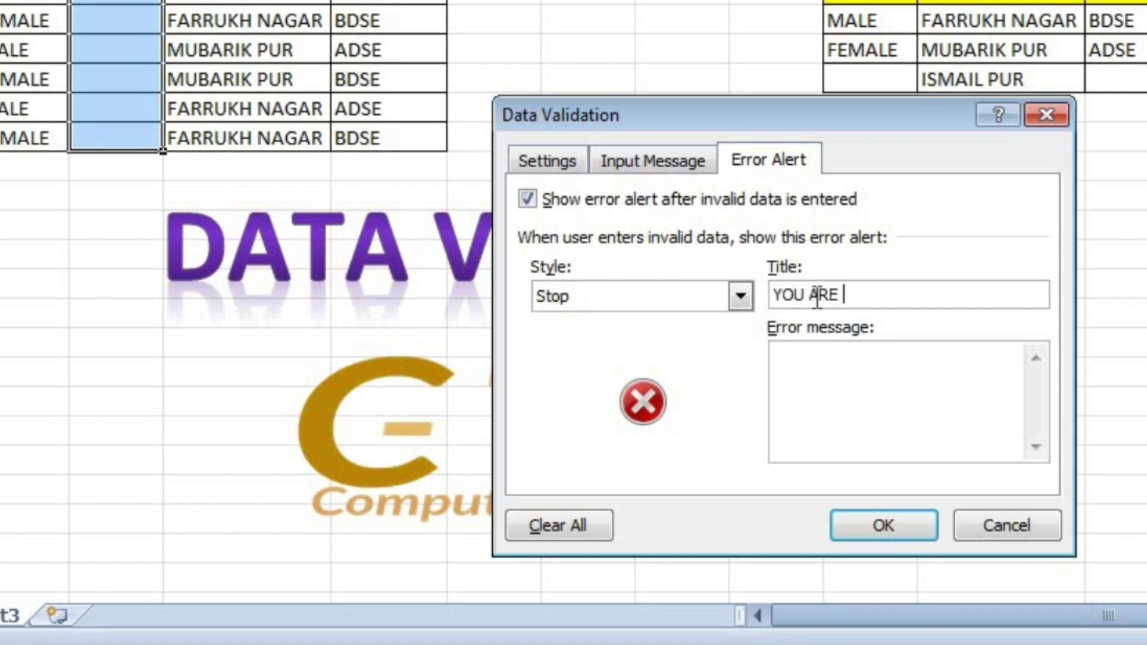
text( WORNG )
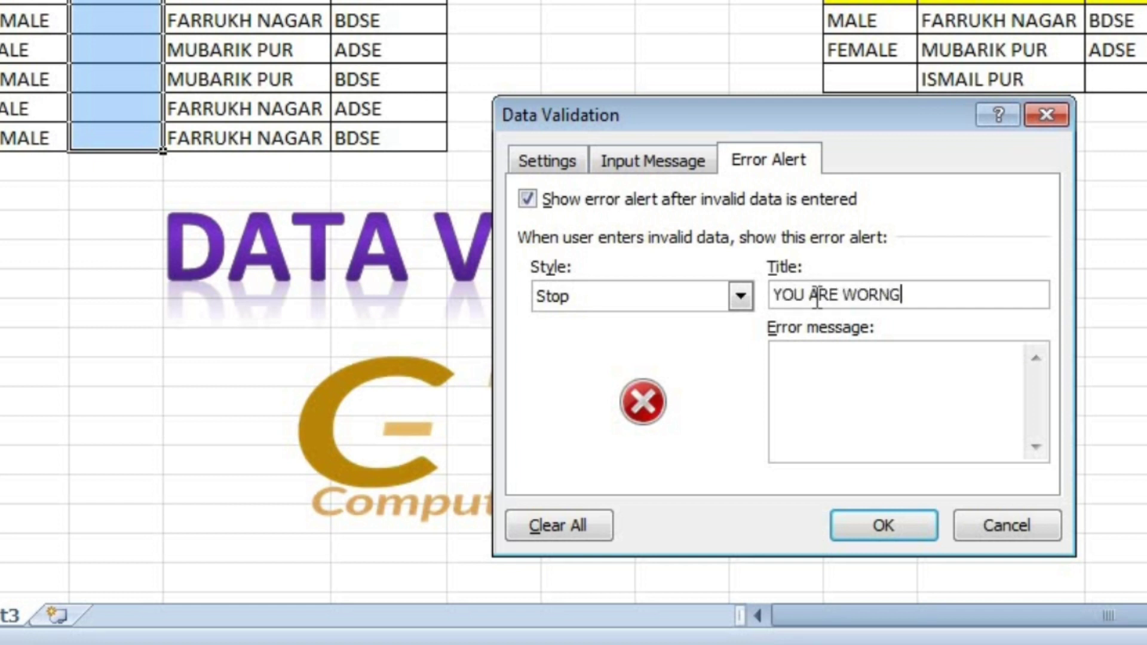
text(TYPE DATA)
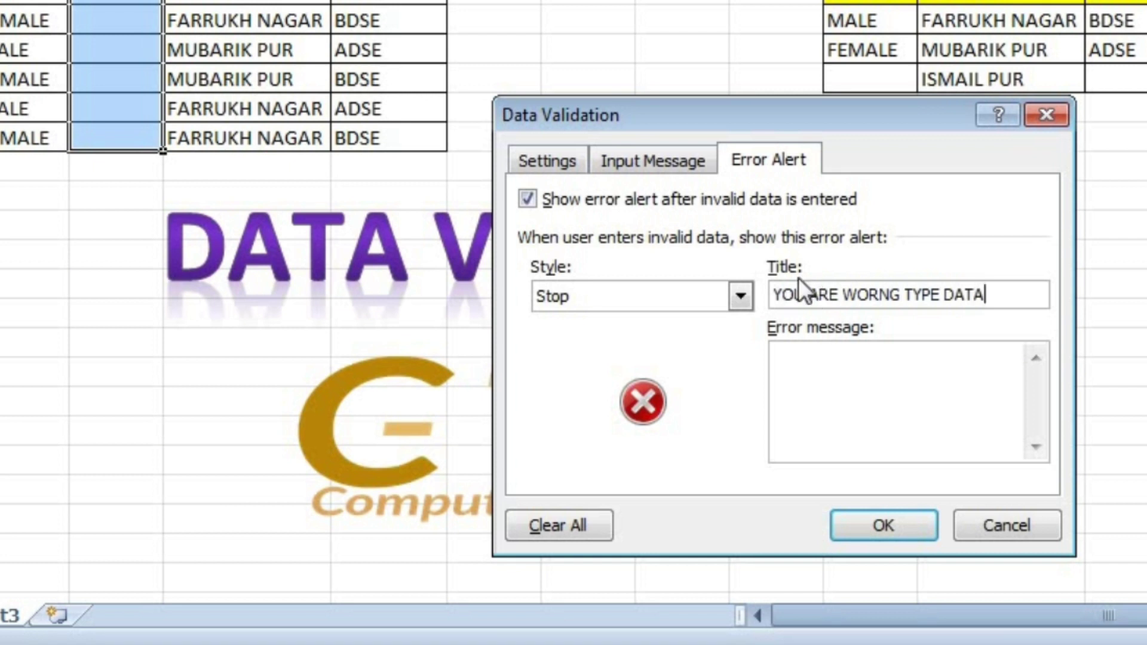
- Set the error alert message to "HERE ONLY PEOPLE FROM 17 TO 40 HAVE TO BE ENTERED"
click(828, 359)
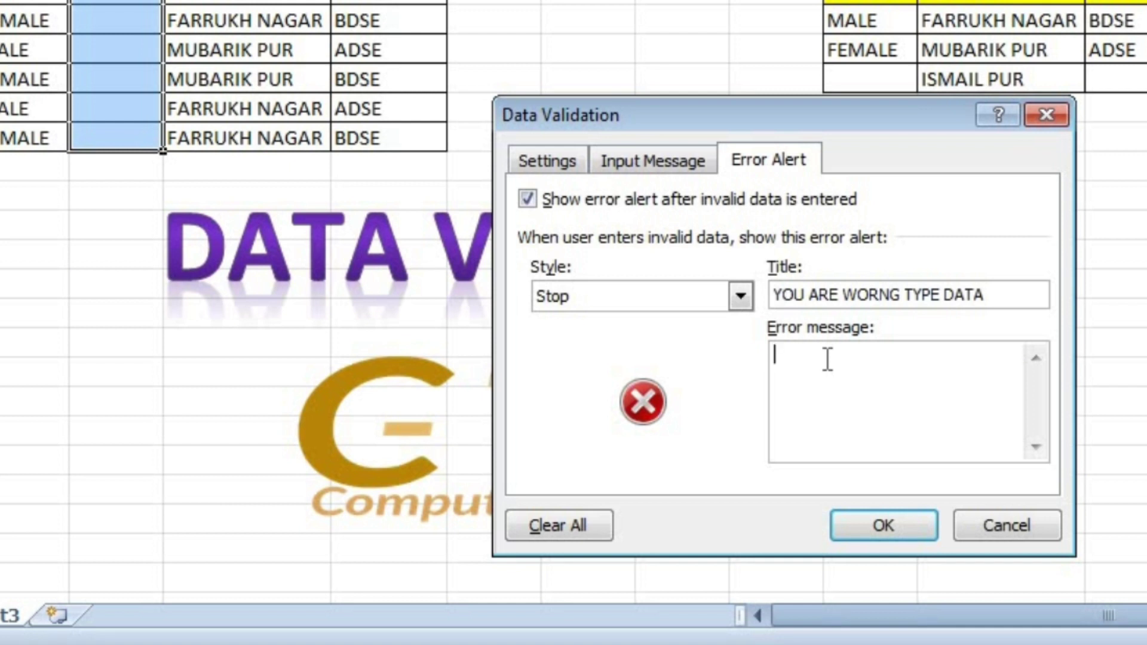
text(HEARE)
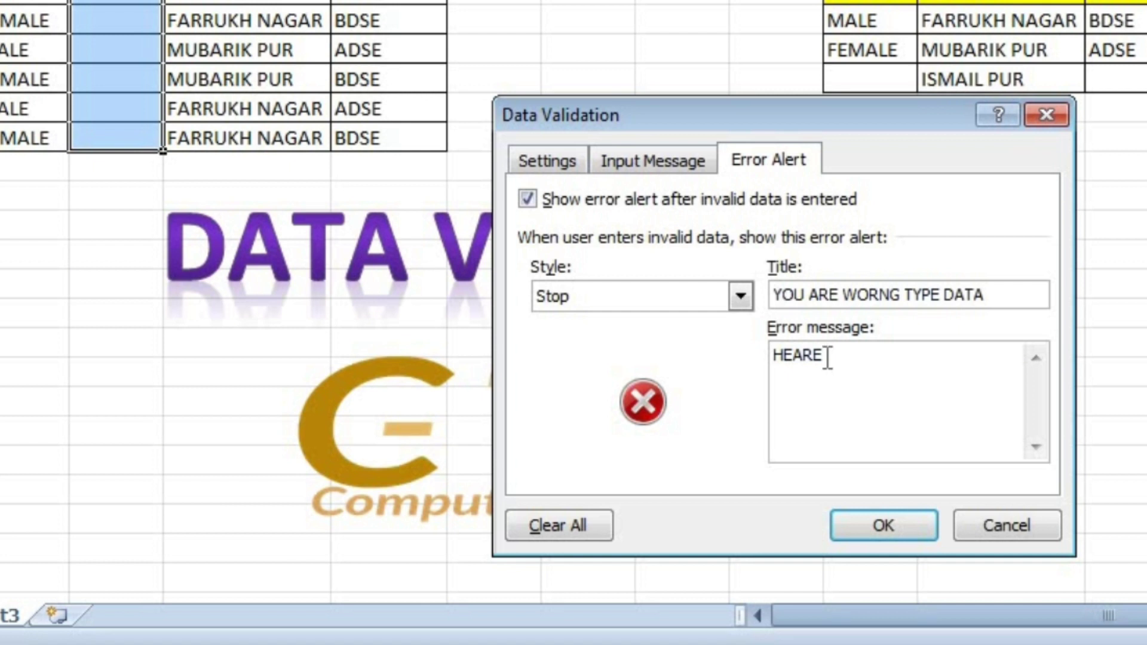
key(BackSpace)
key(BackSpace)
key(BackSpace)
text(RE ONLY PEOPL)
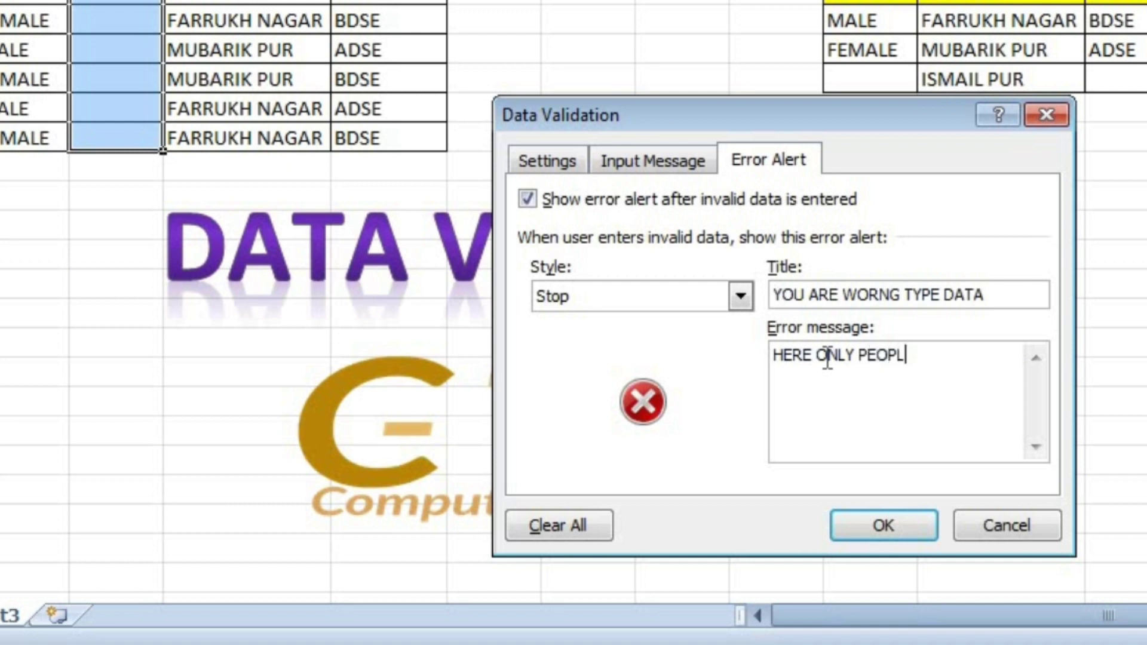
text(E FROM)
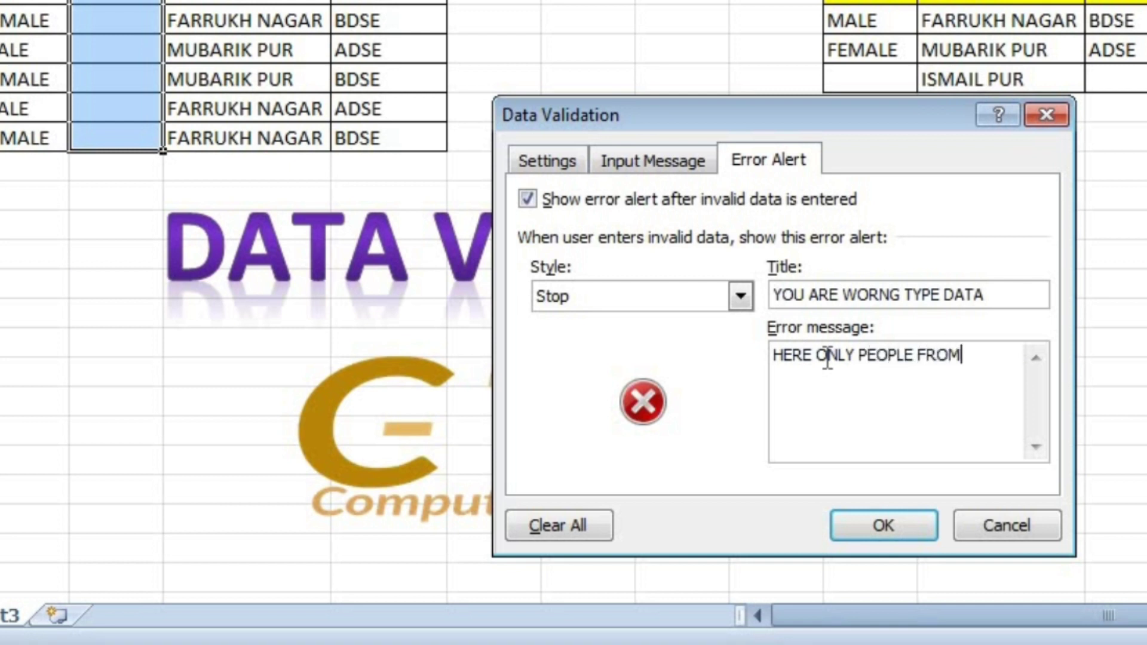
text( 17 TO 40 )
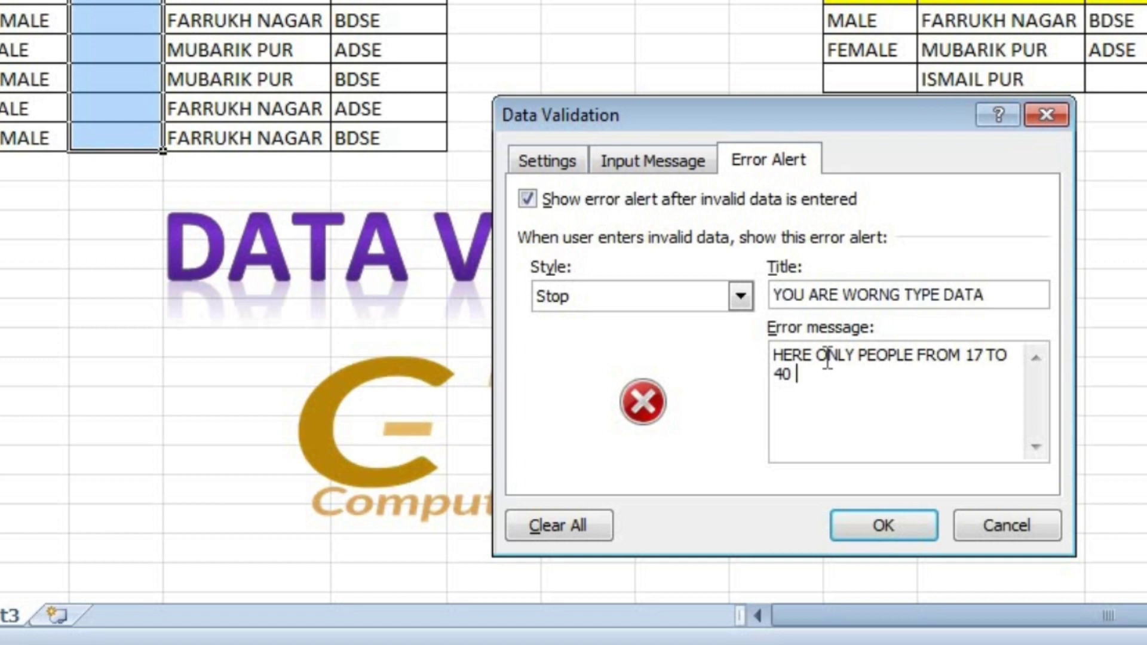
text(HAVE TO )
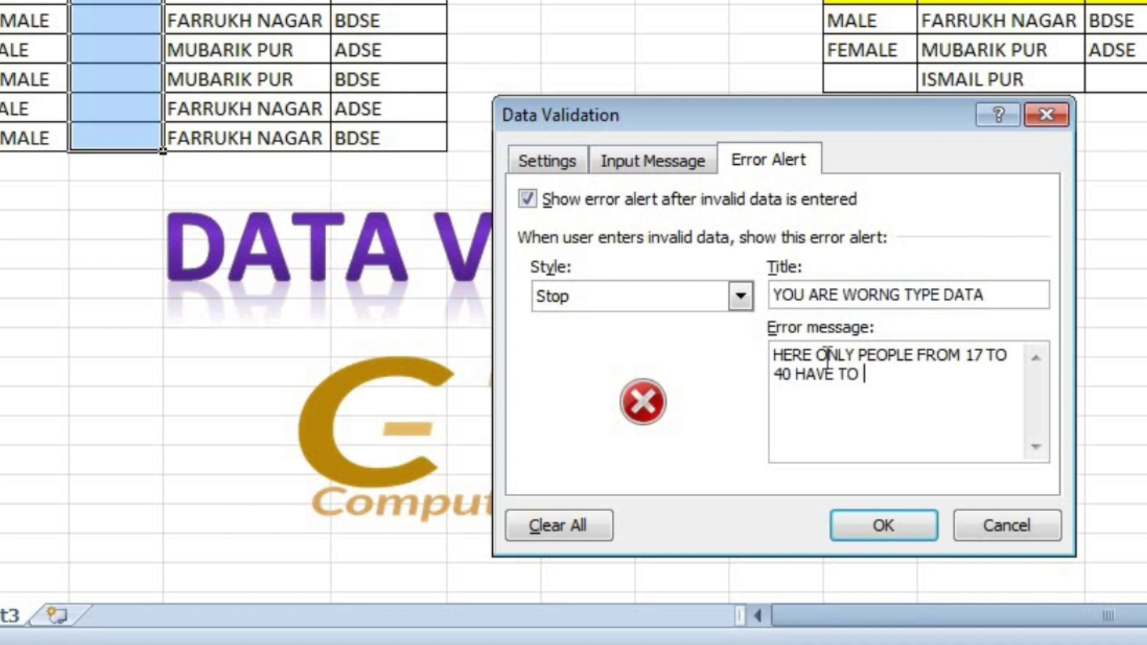
text(BE ENTER)
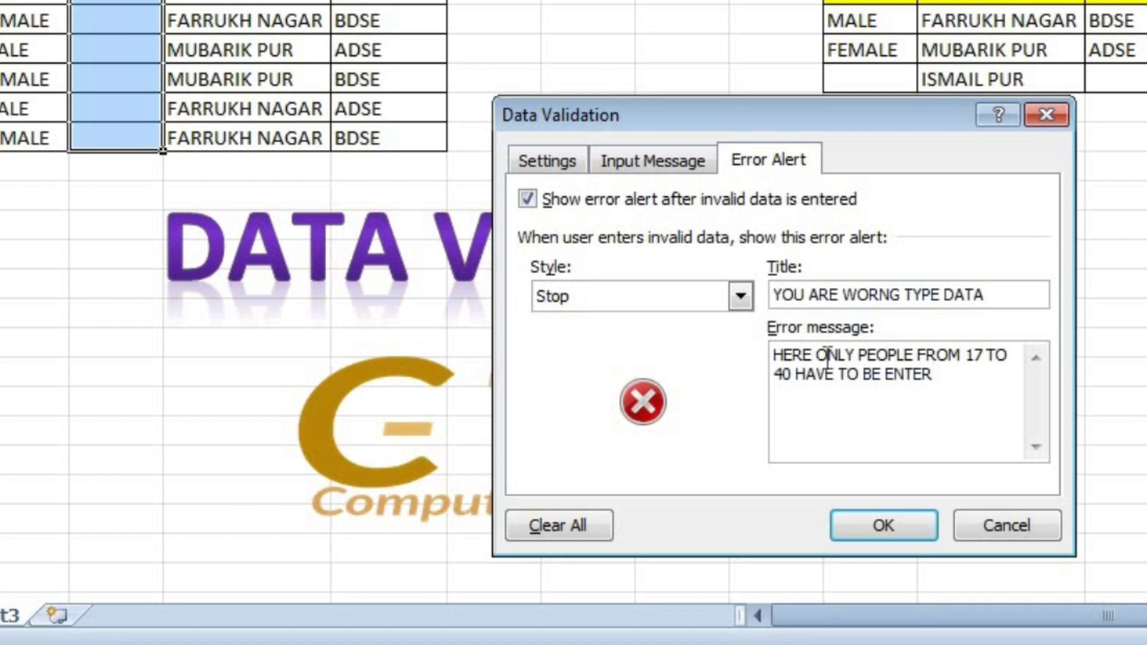
text(ED)
- Review the input message, error alert and validation criteria, and apply the data validation to the AGE cells
click(680, 149)
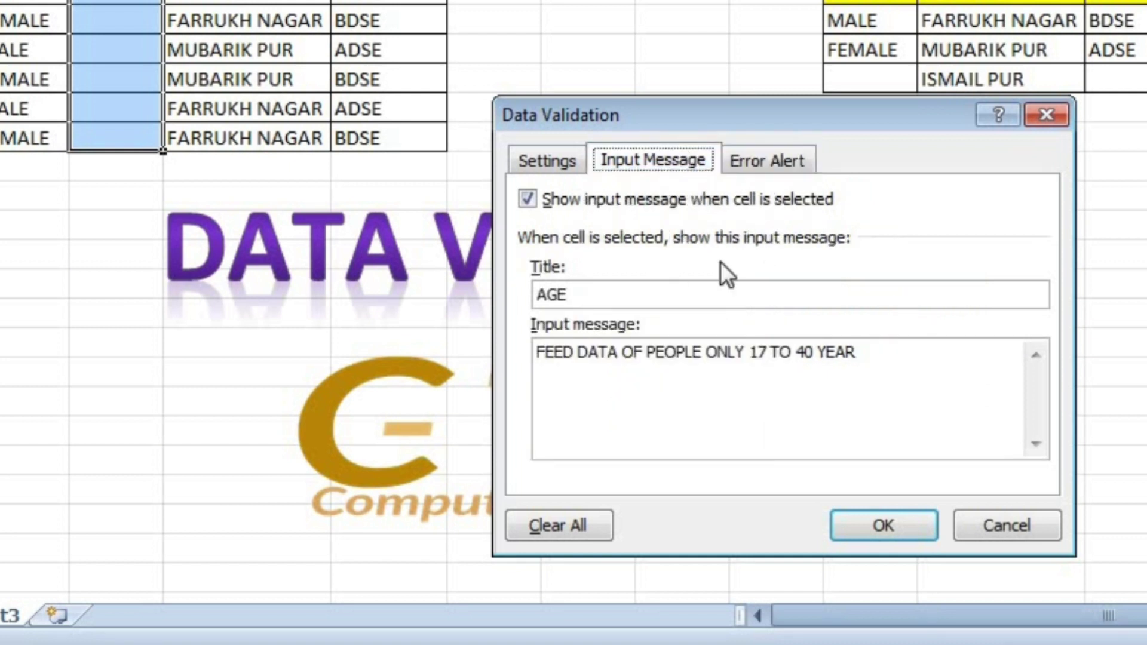
click(790, 157)
click(657, 159)
click(575, 159)
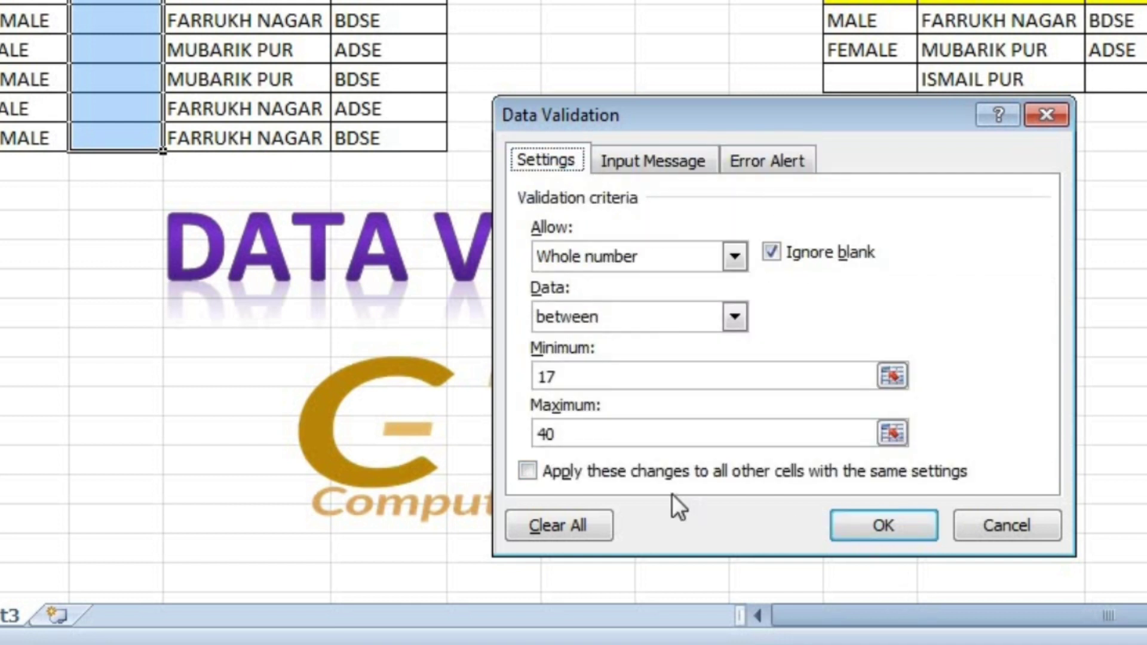
click(861, 526)
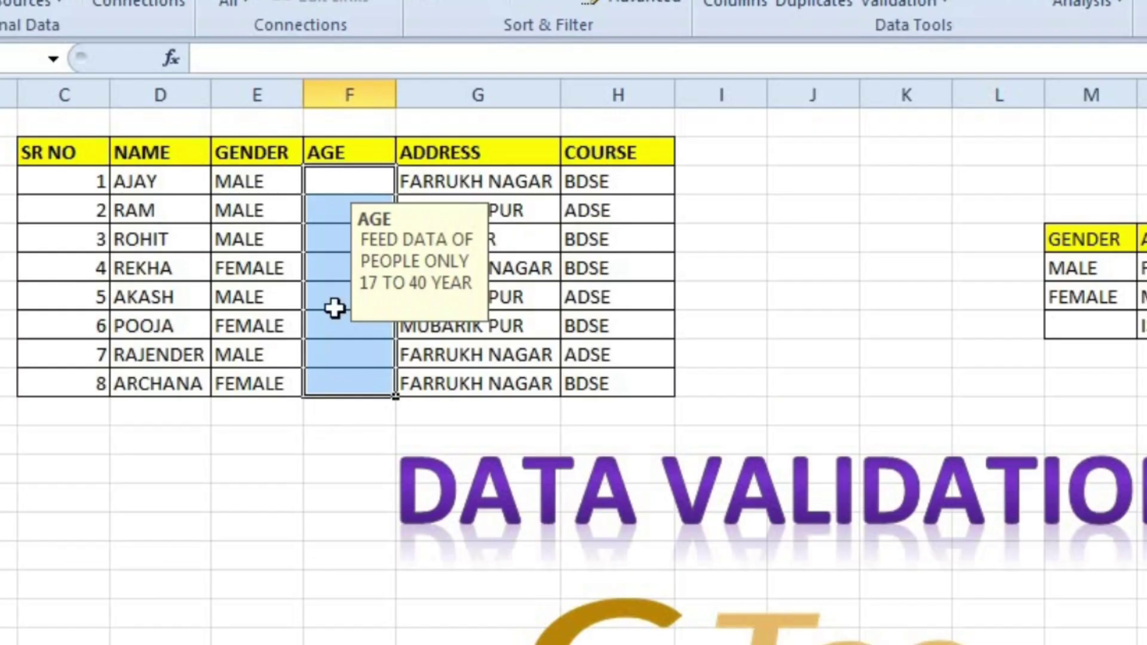
- Enter 17 as the age in cell F3
click(348, 269)
click(363, 179)
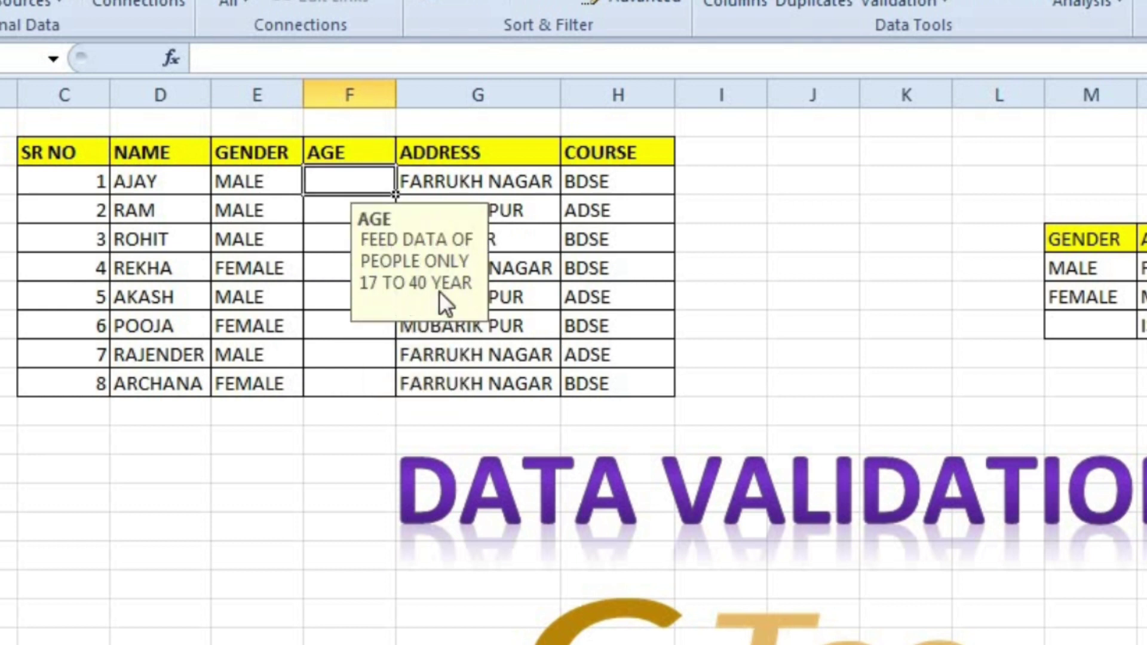
text(1)
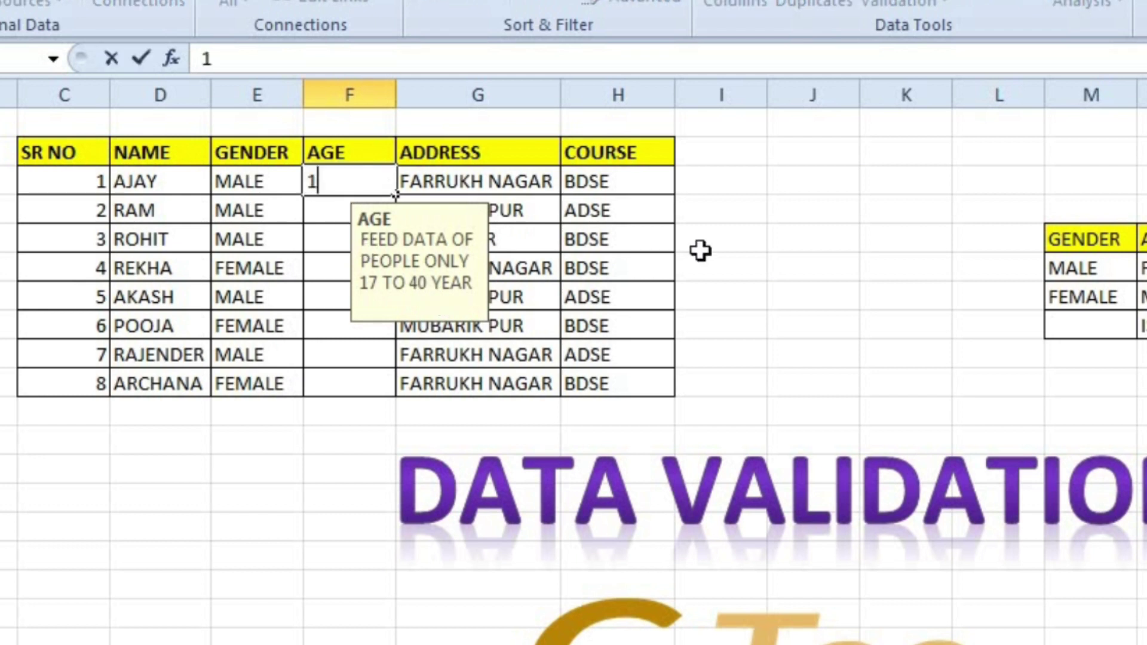
text(7)
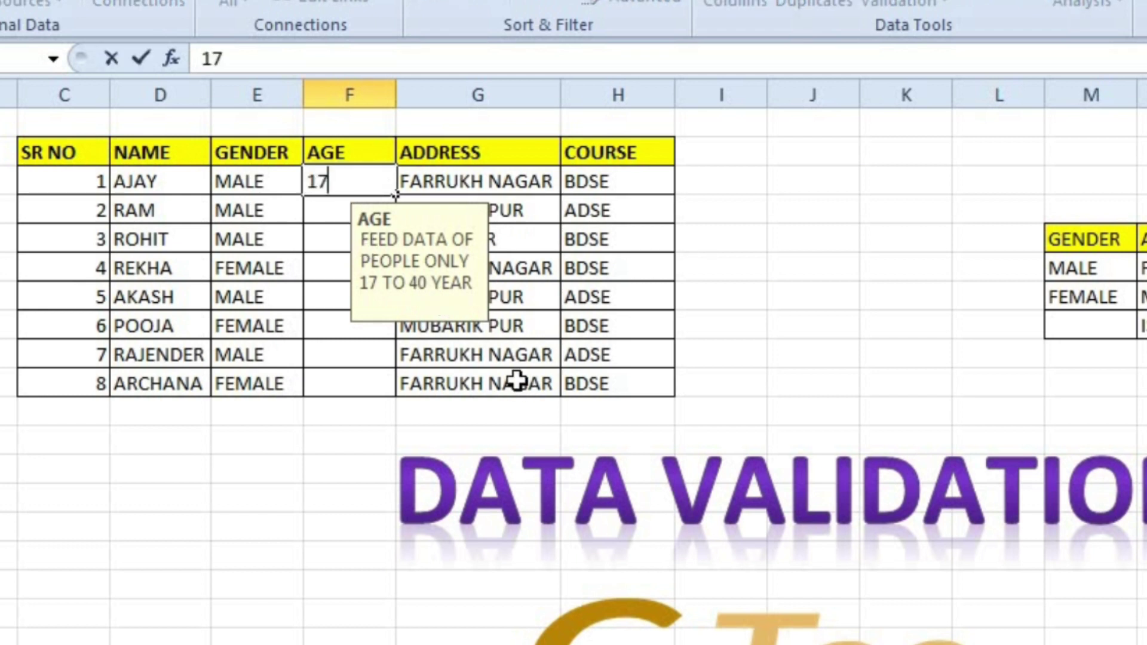
click(333, 217)
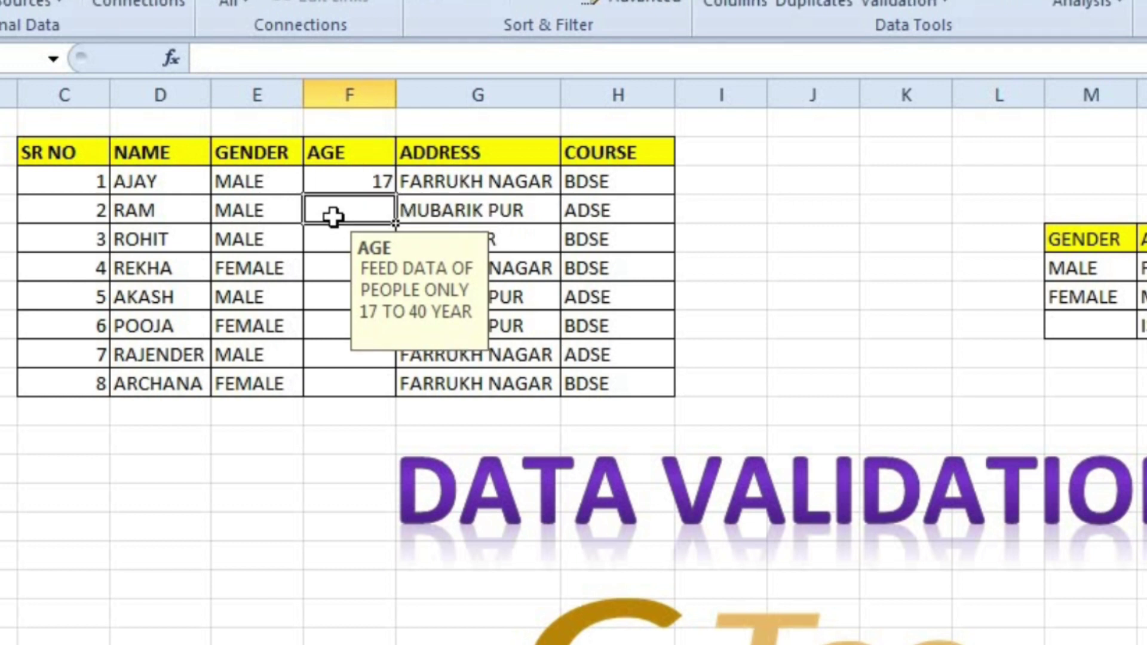
- Try to enter 16 in the AGE cell F4 to test the custom error alert, and cancel the entry
text(16)
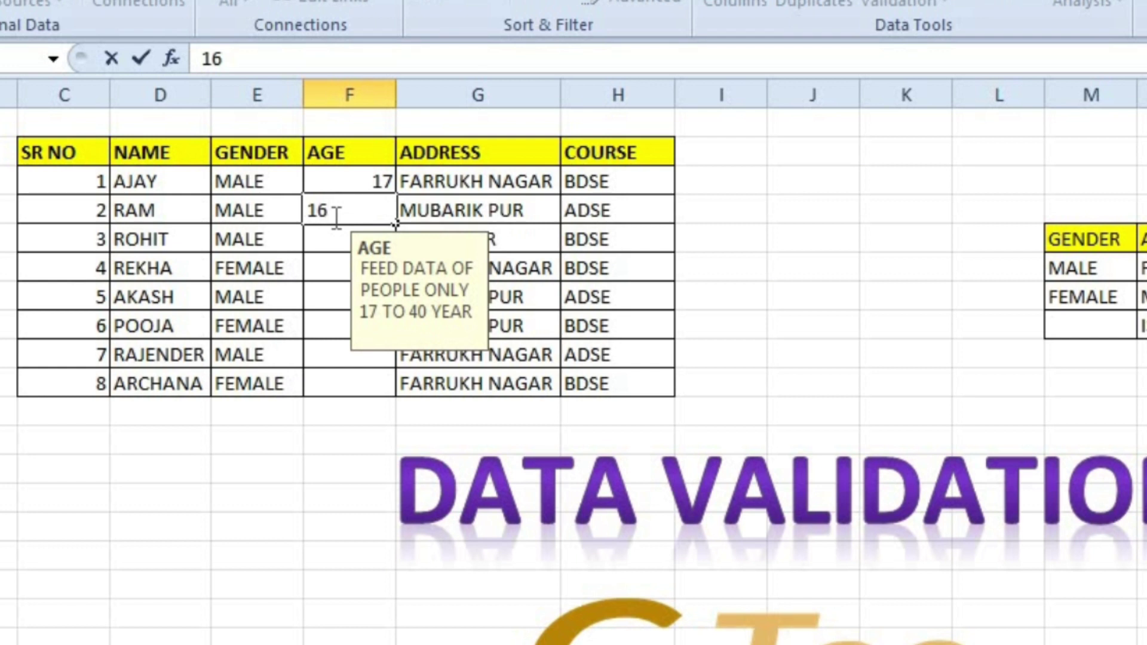
key(Return)
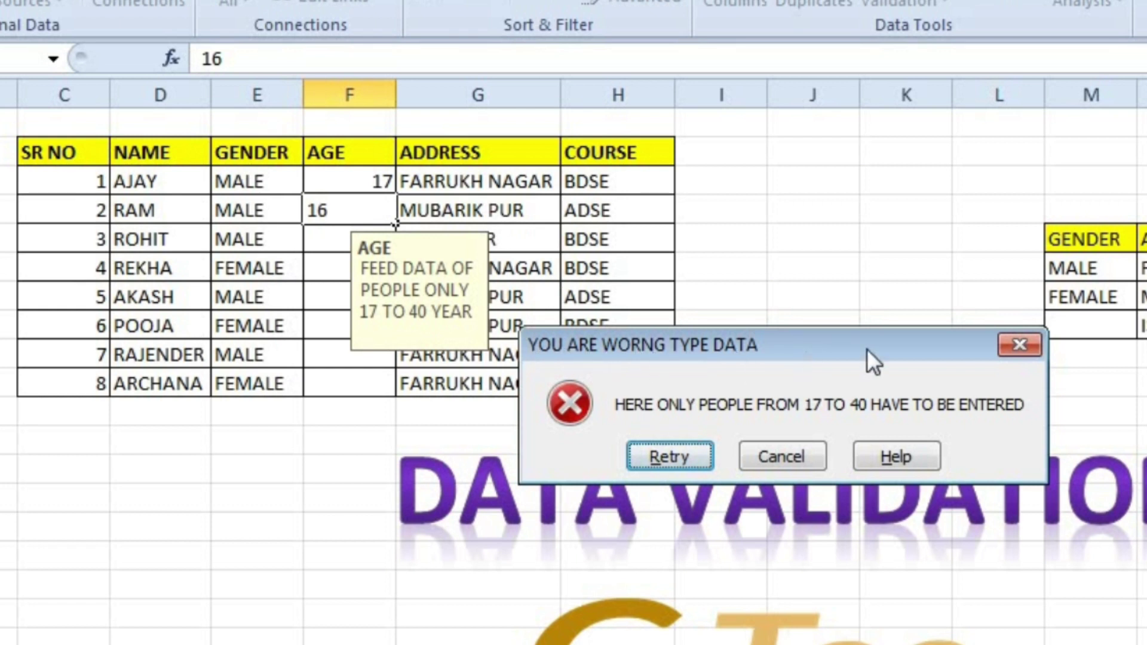
click(1019, 346)
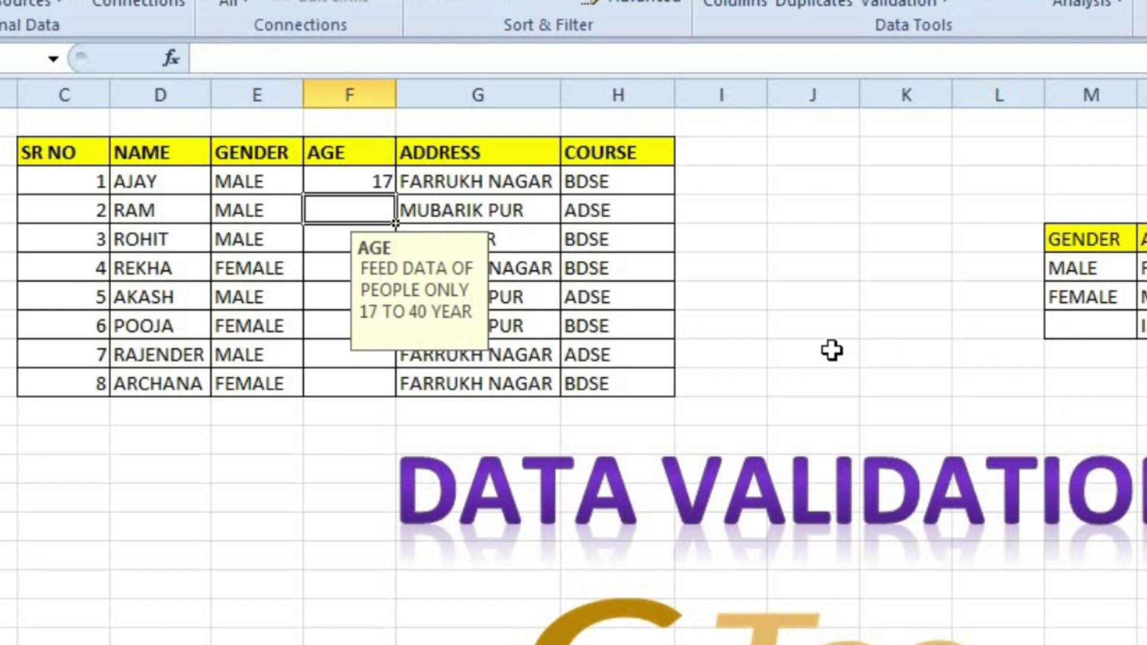
- Enter the ages 23, 22, 20, 19 and 18 in the AGE cells F4 to F8
text(23)
key(Return)
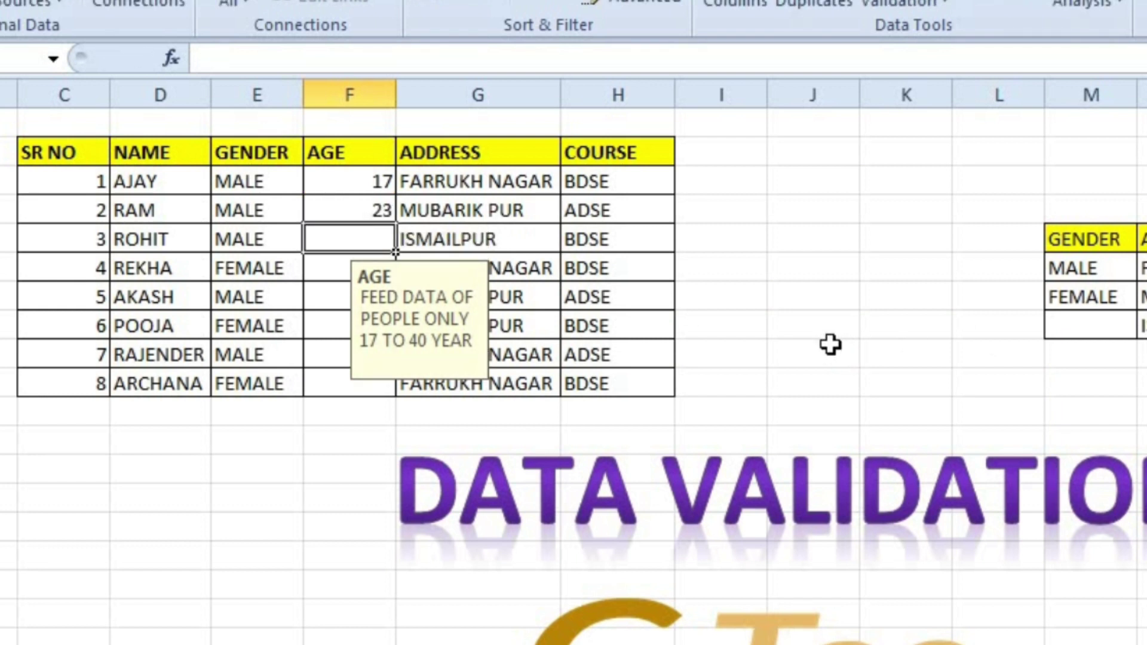
text(22)
key(Return)
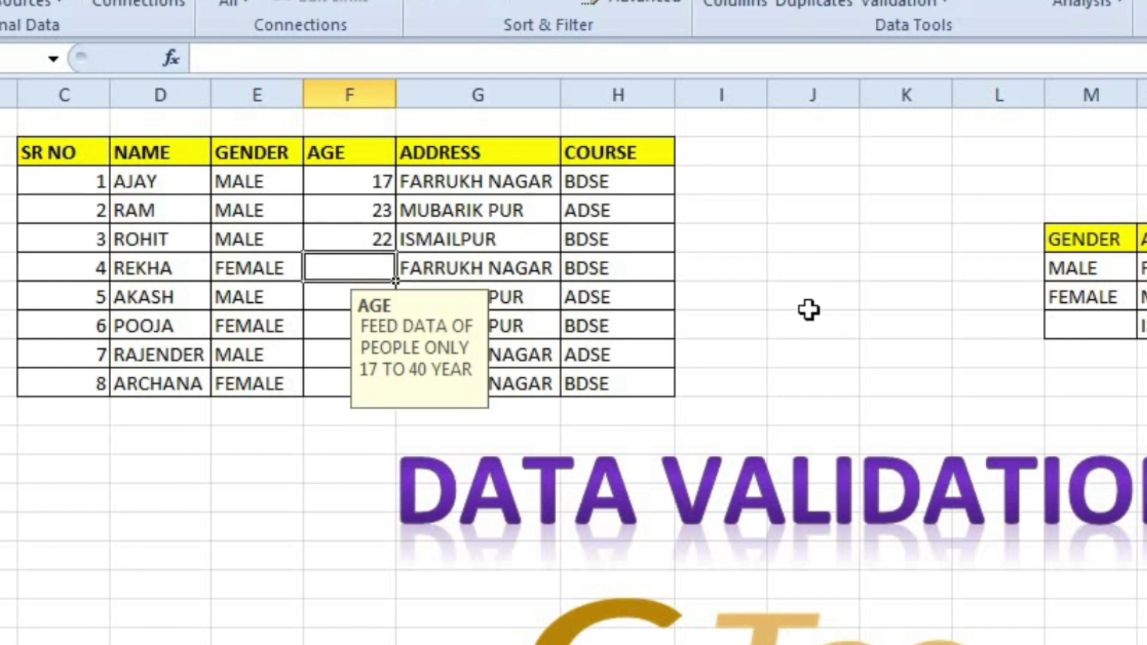
text(20)
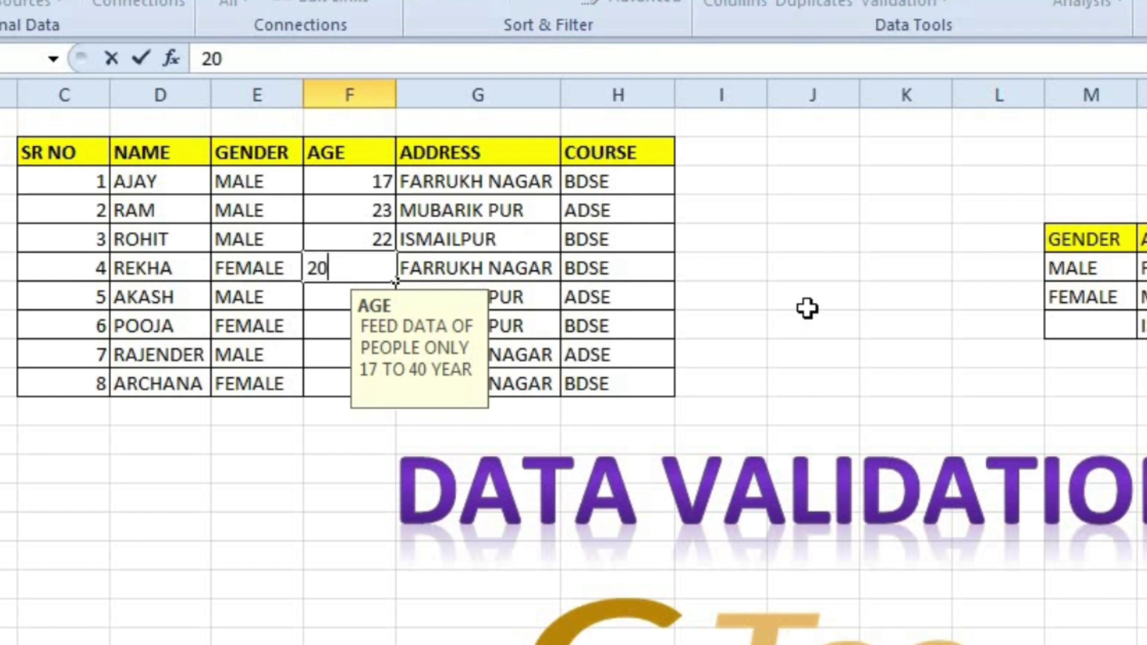
key(Return)
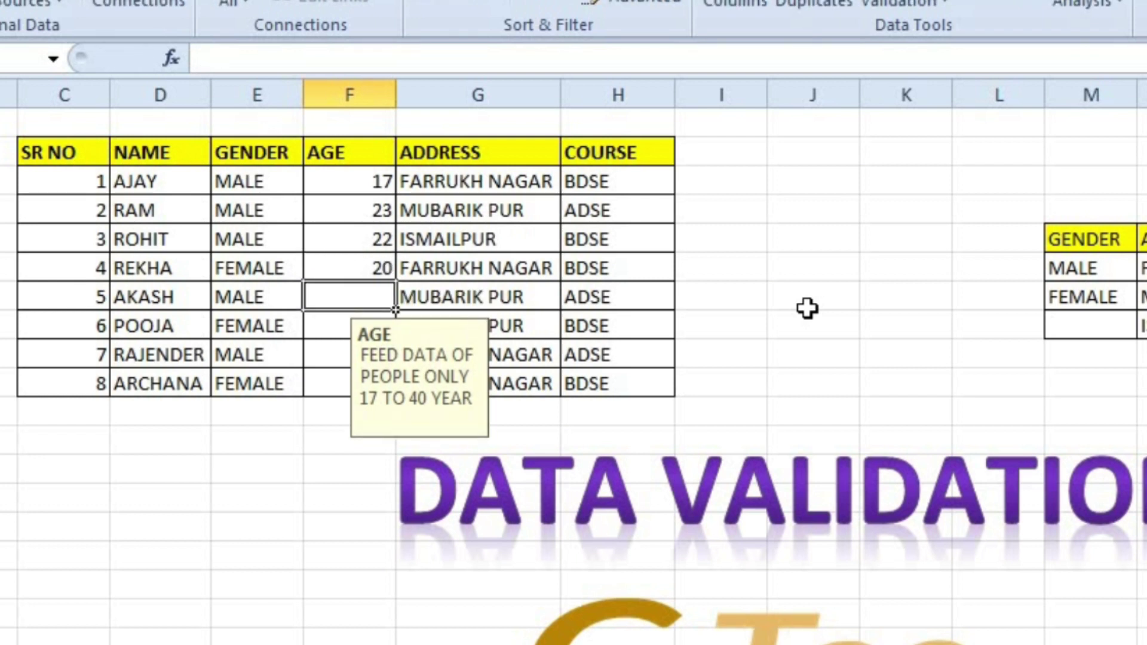
text(19)
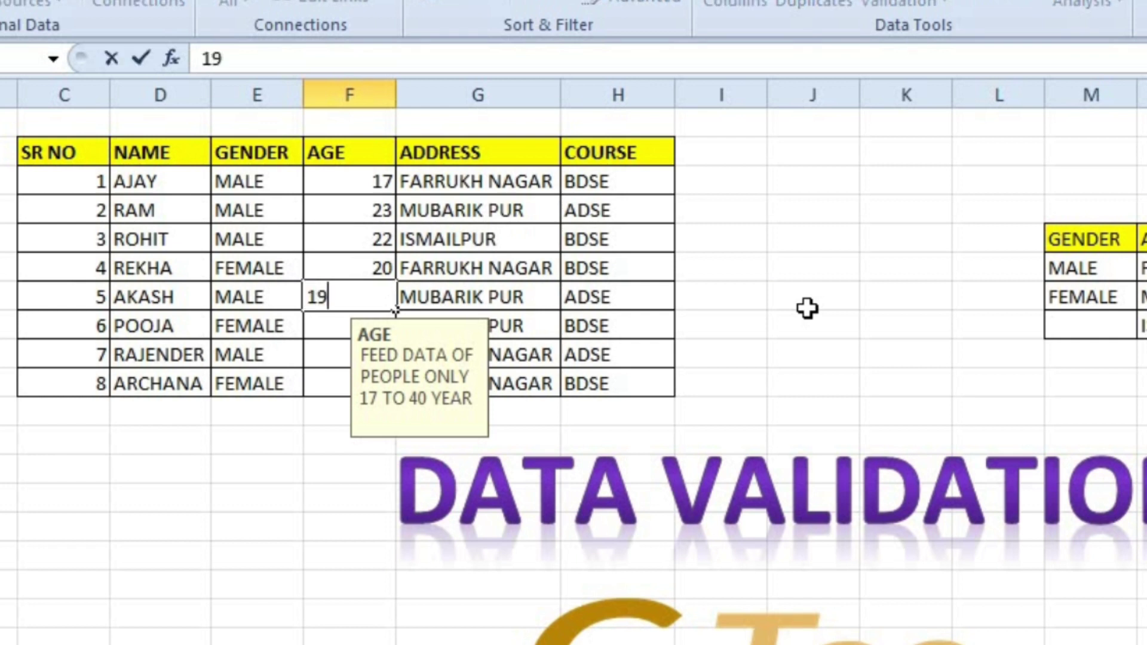
key(Return)
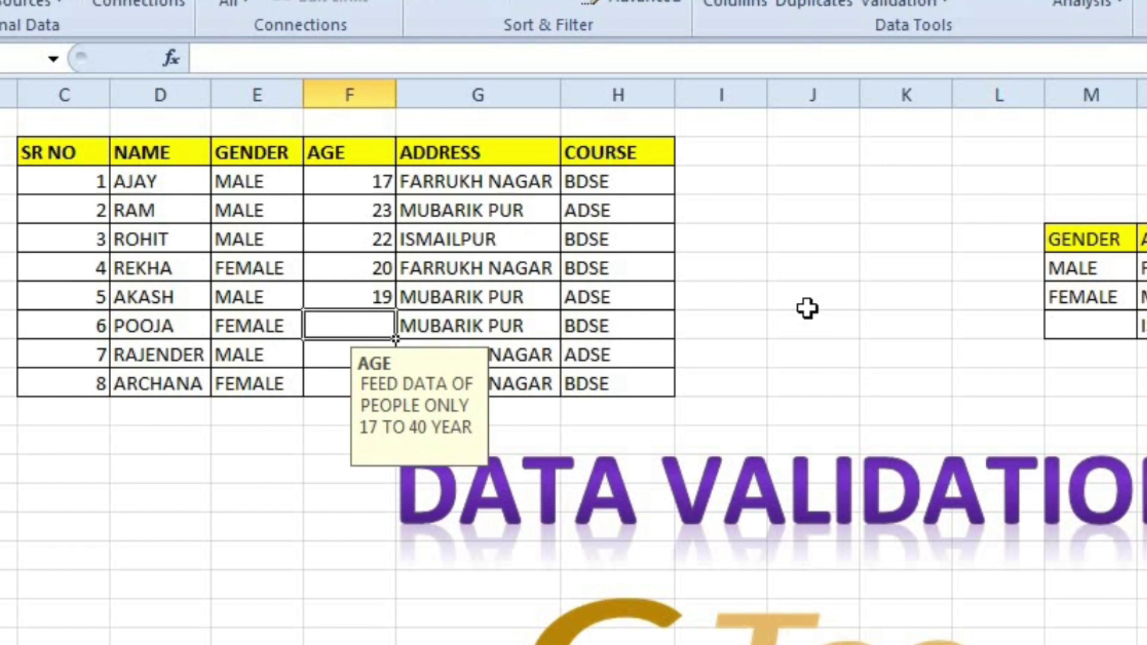
text(18)
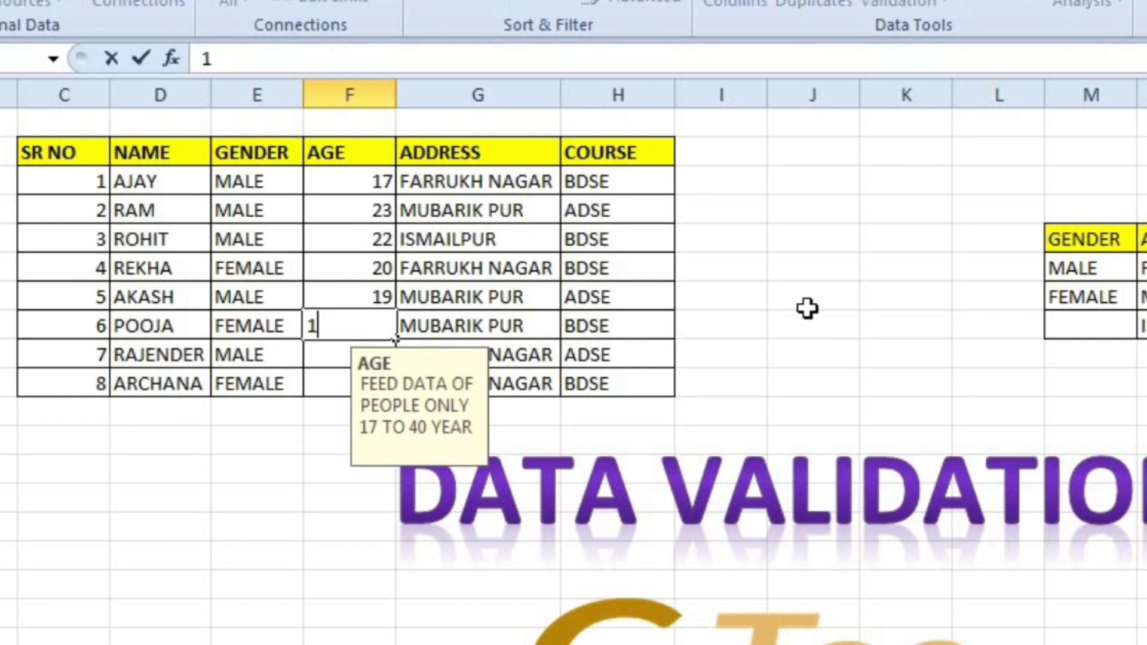
key(Return)
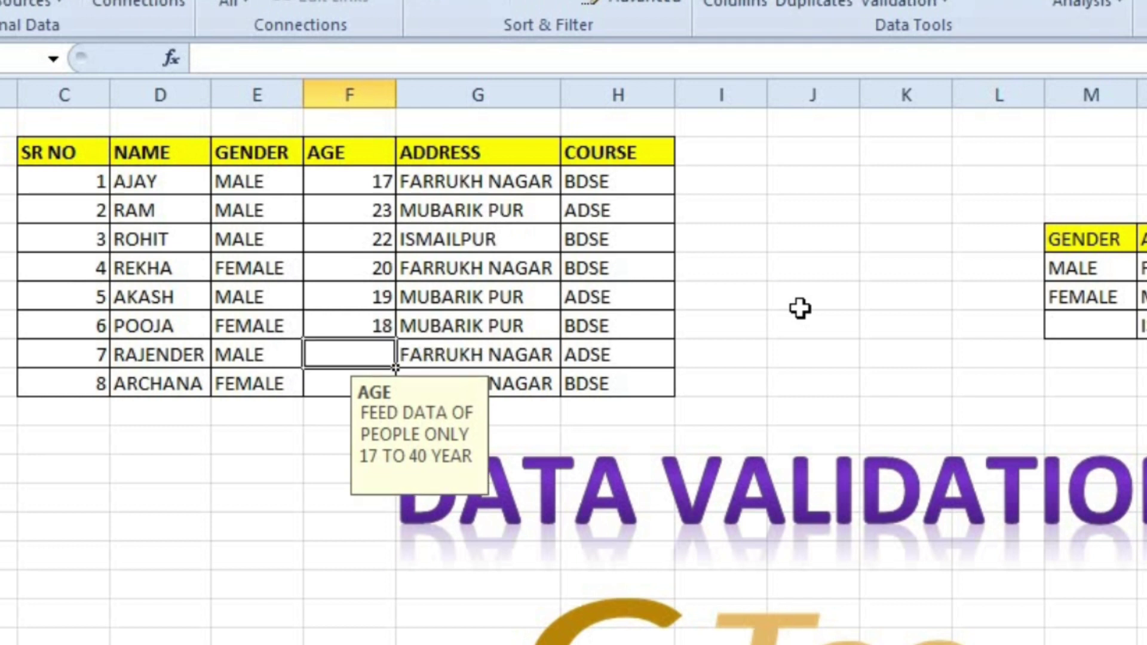
- Try 42 as the age in cell F9 to test the error alert, and enter 20 there instead
text(42)
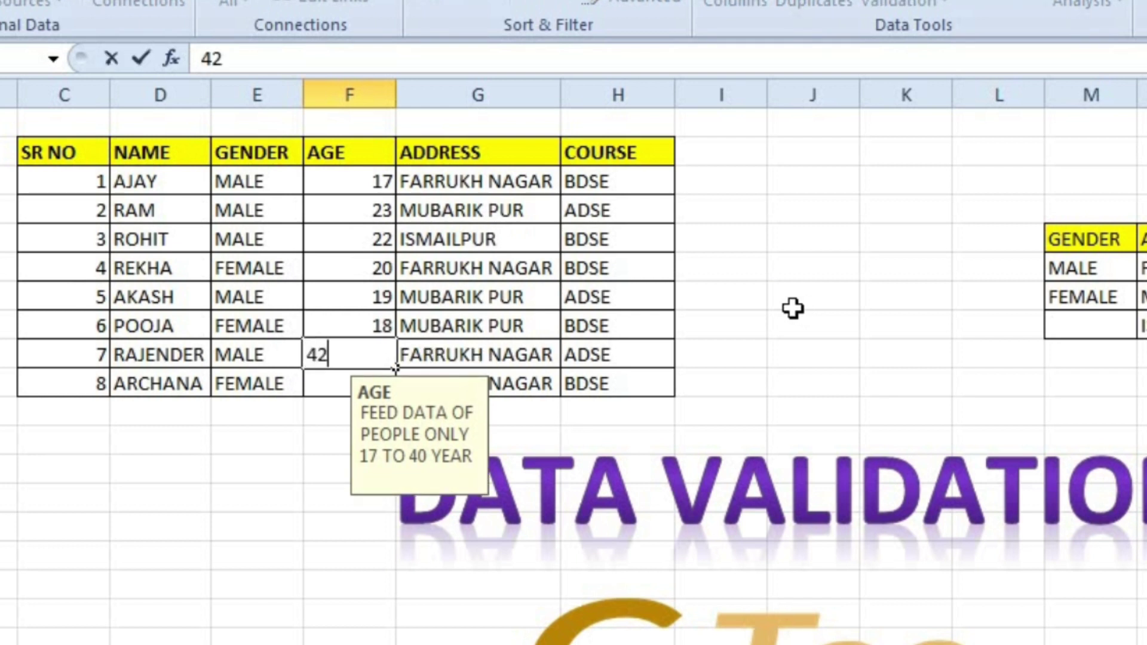
key(Return)
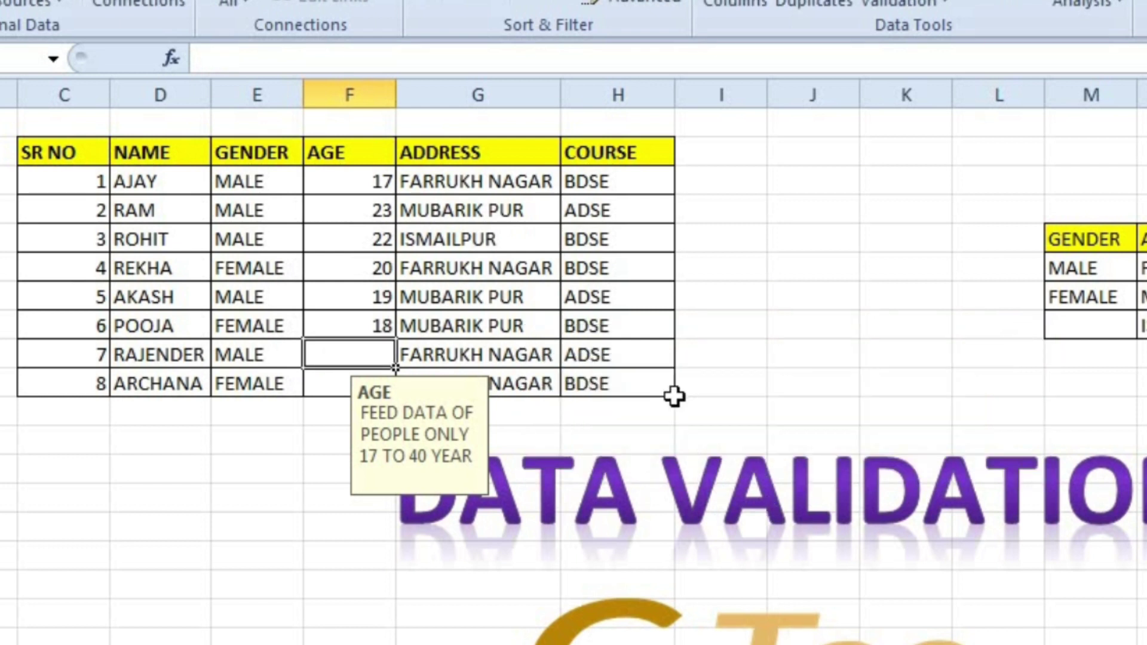
text(2)
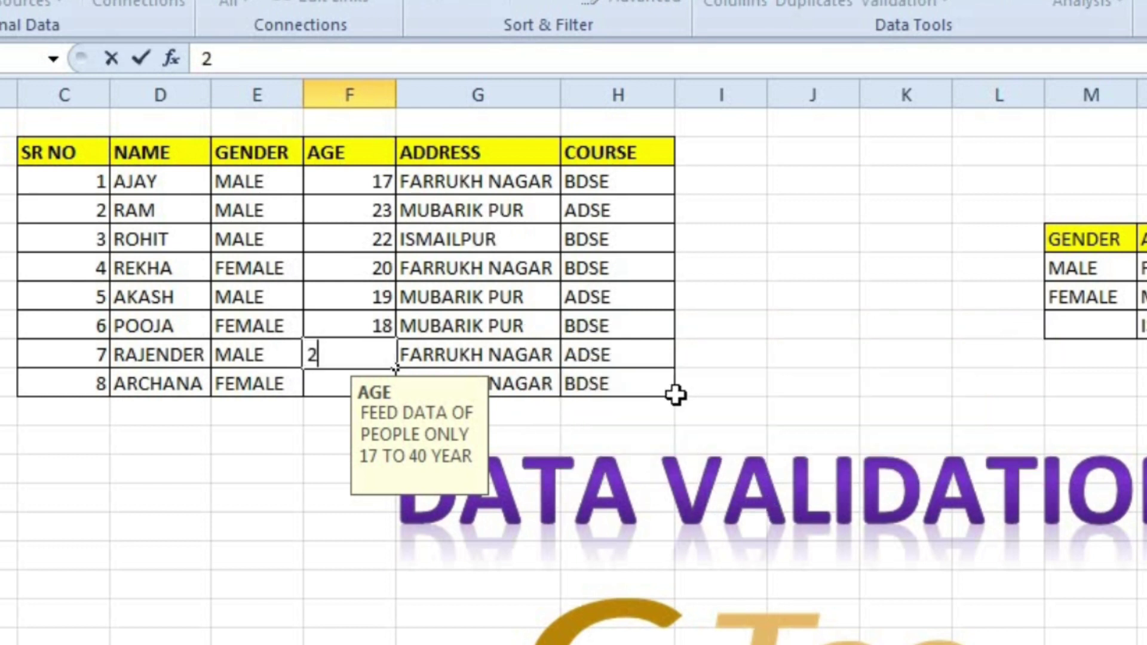
text(0)
key(Tab)
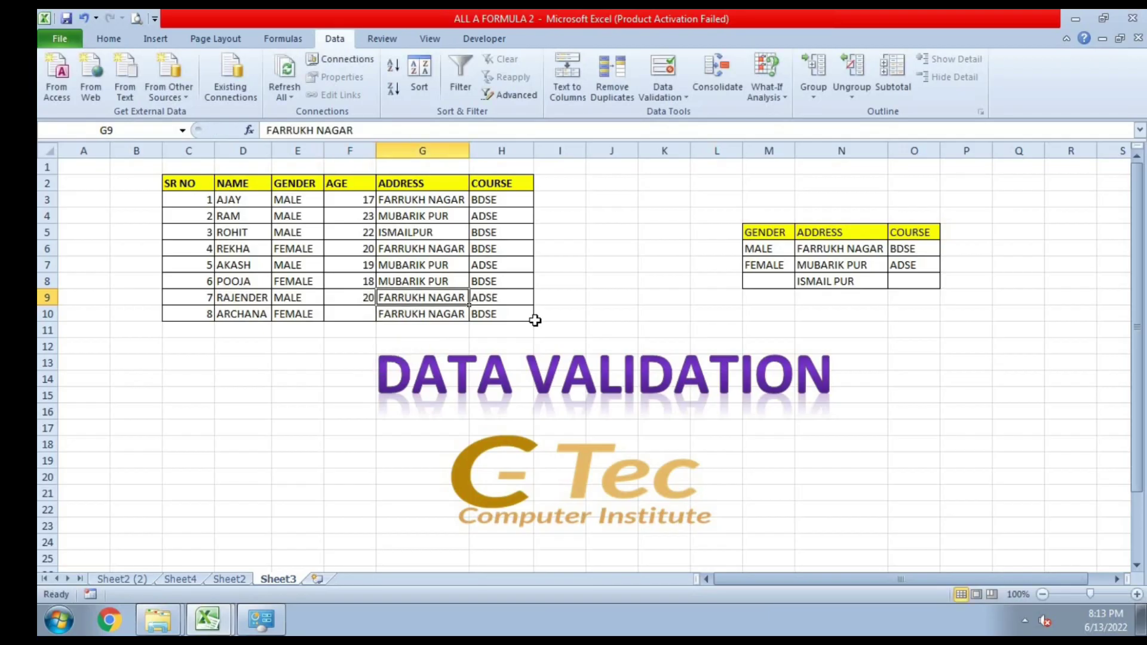
- Enter 18 as the age in cell F10
click(366, 312)
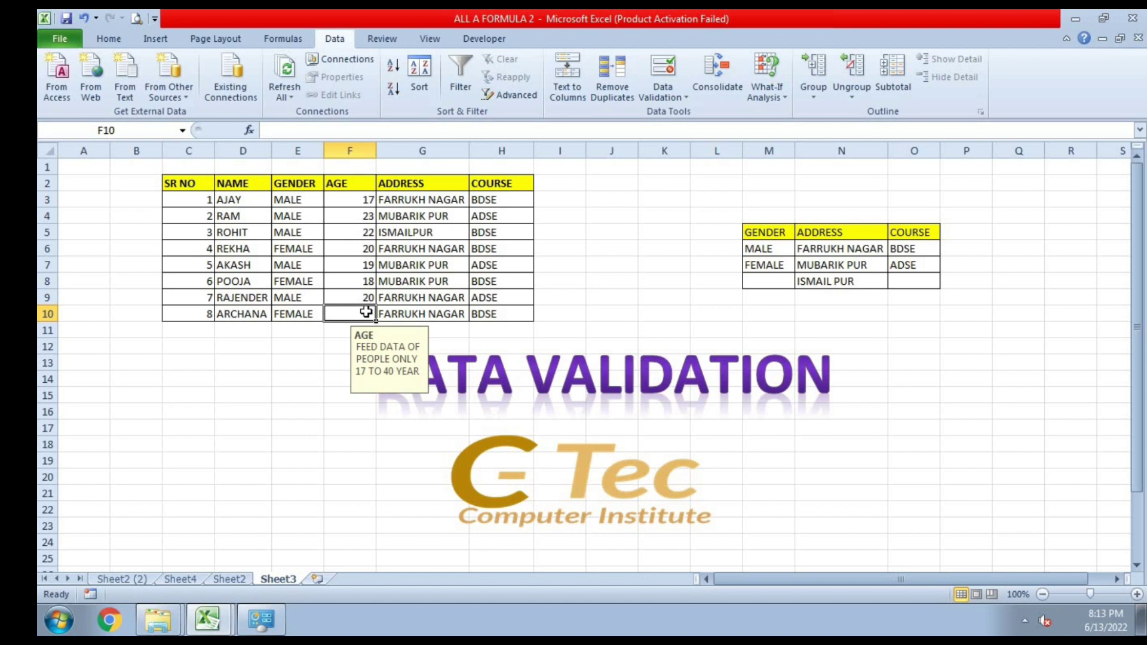
text(18)
click(328, 363)
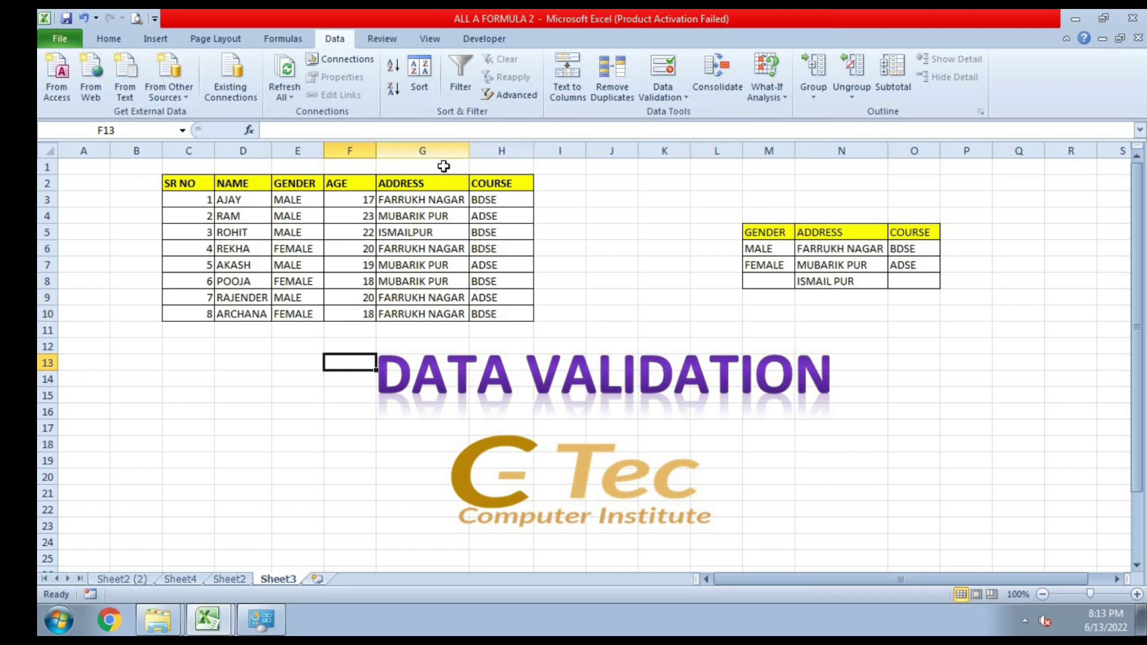
- Clear the existing entries from the COURSE cells H3 to H10
click(289, 200)
click(475, 199)
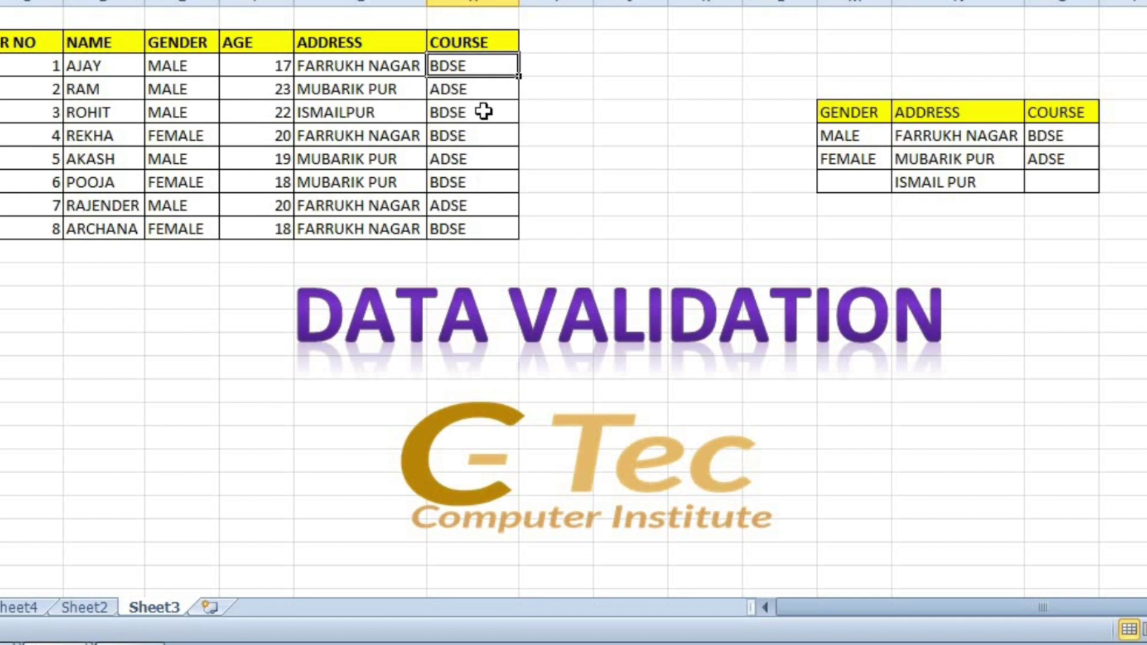
drag(469, 63, 471, 221)
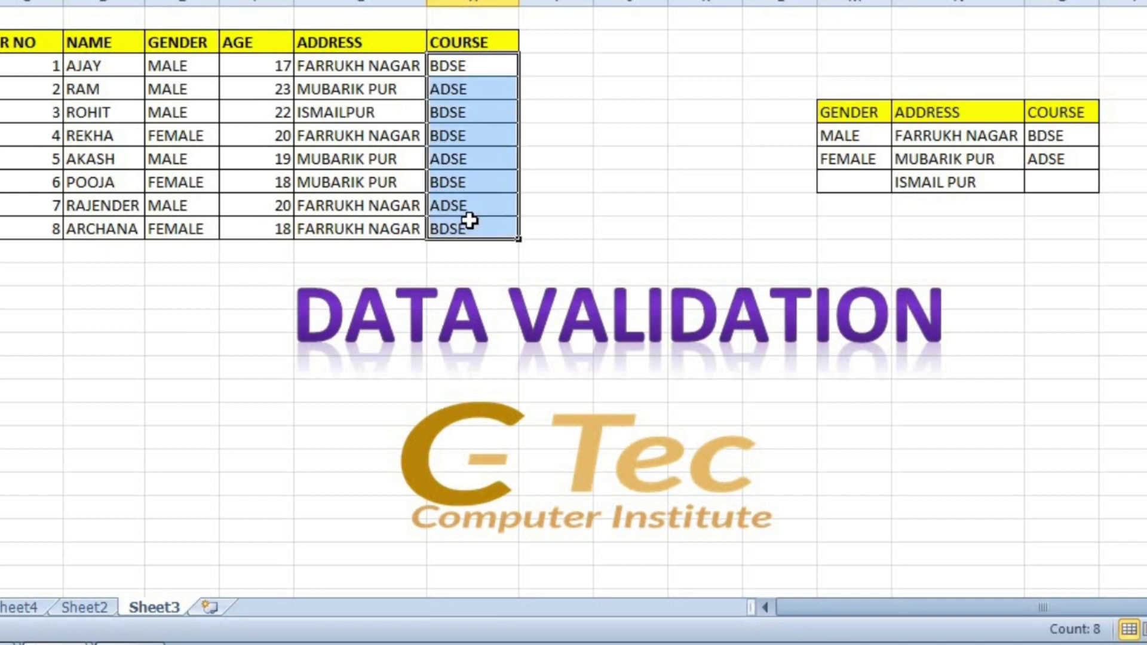
key(Delete)
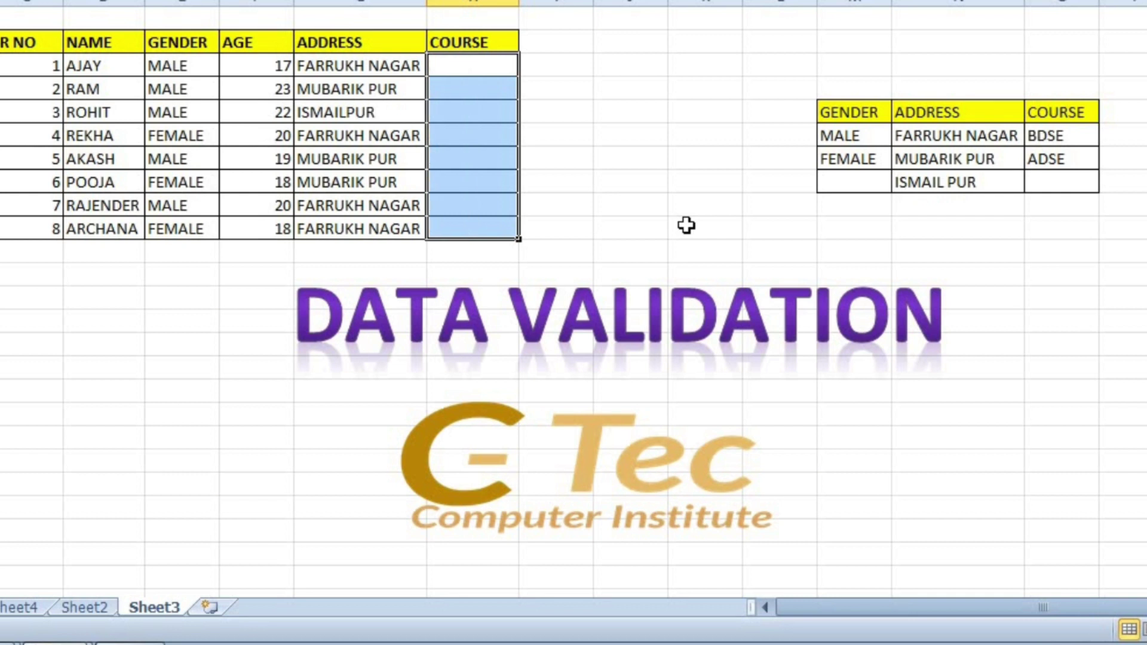
- Apply list data validation to the COURSE cells H3 to H10 with the source =$O$6:$O$7
drag(472, 65, 482, 226)
click(697, 0)
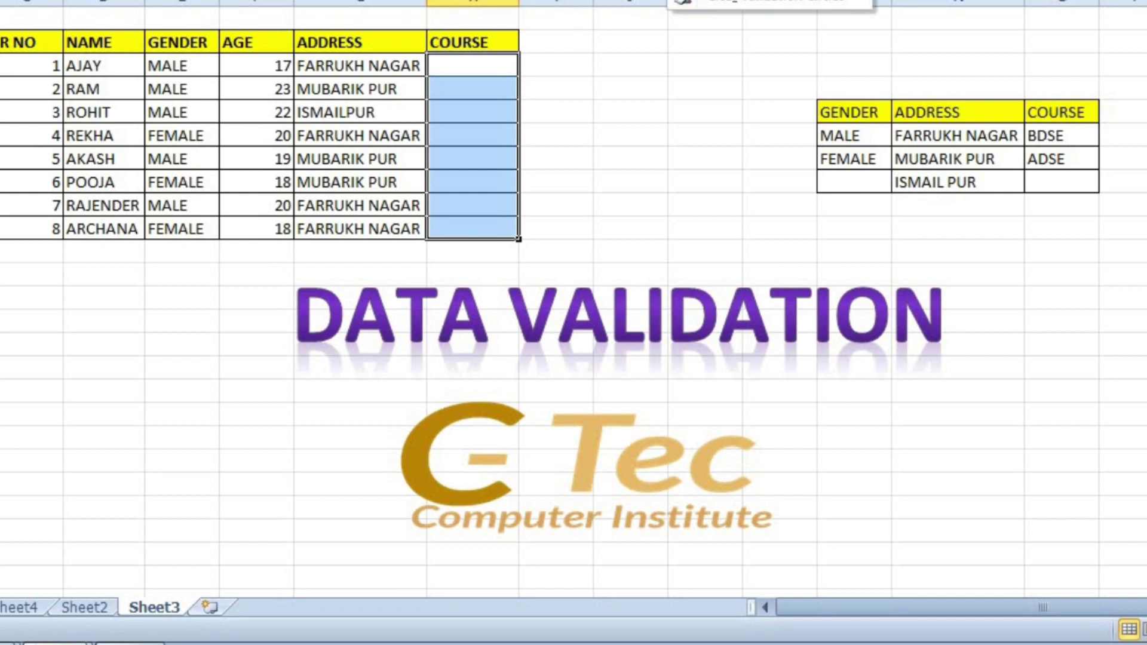
click(729, 0)
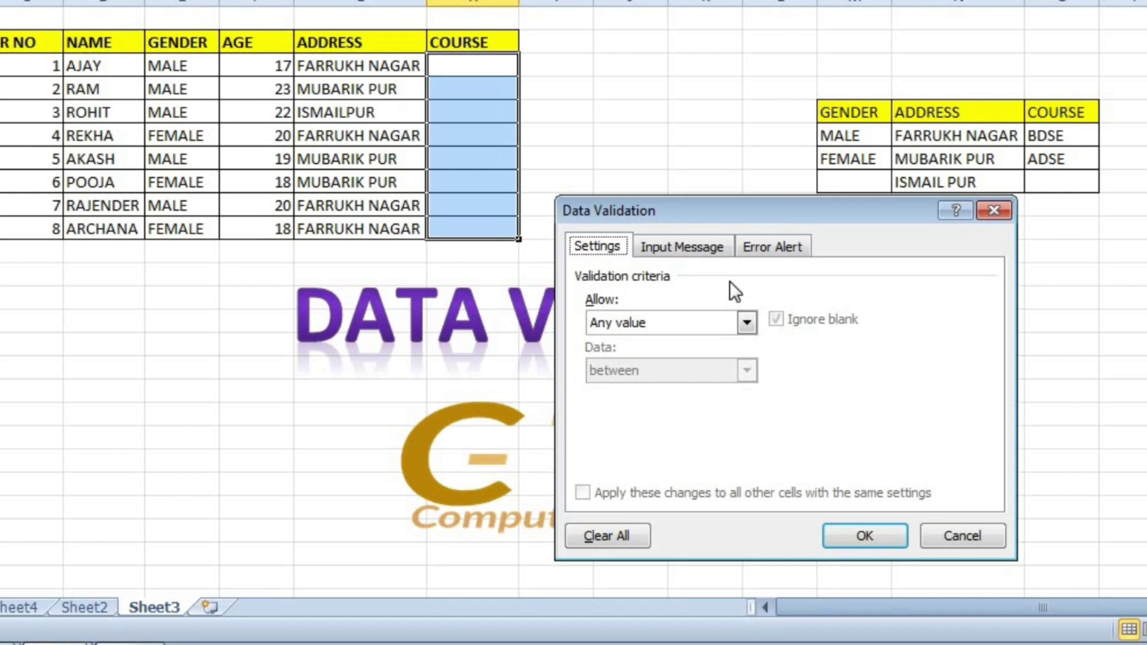
click(718, 316)
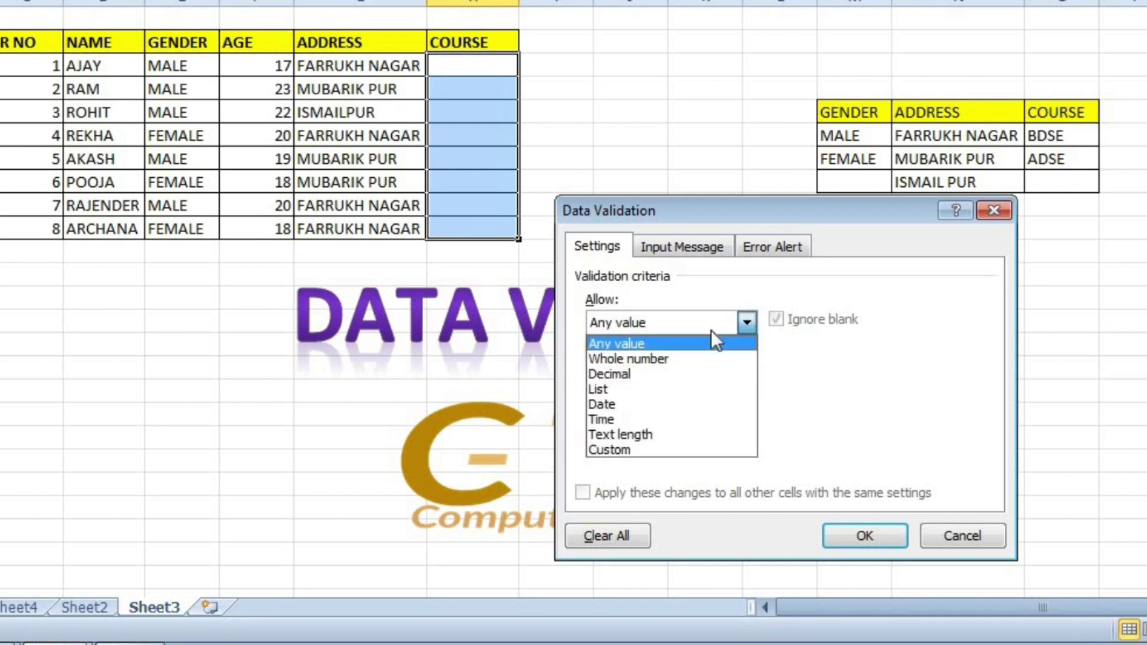
click(668, 390)
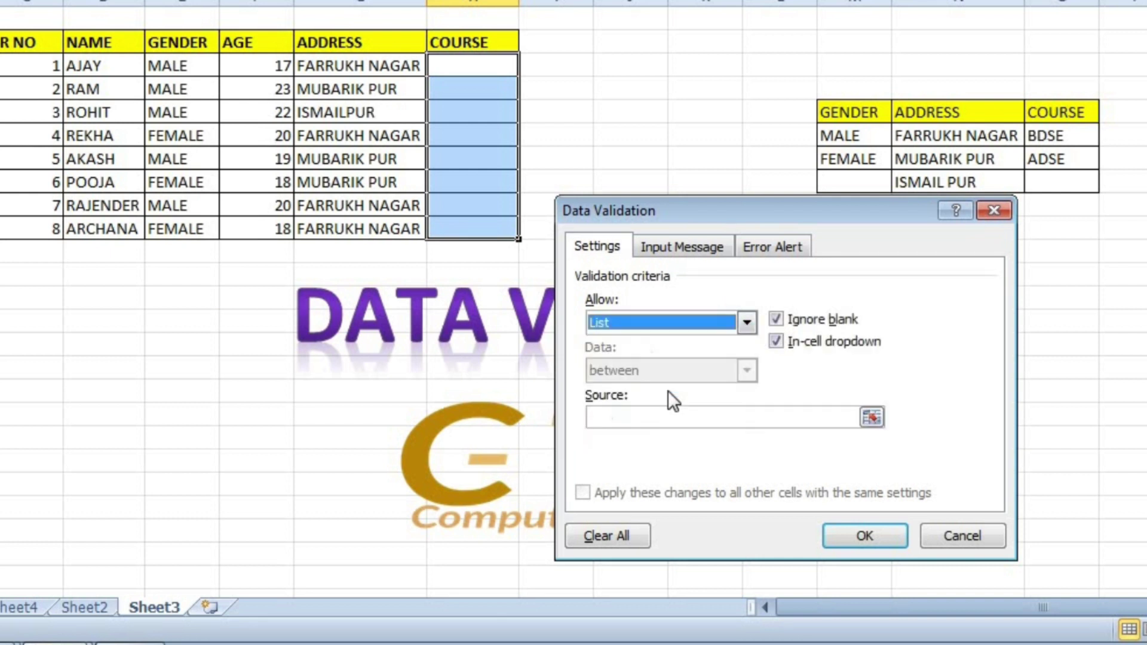
click(676, 417)
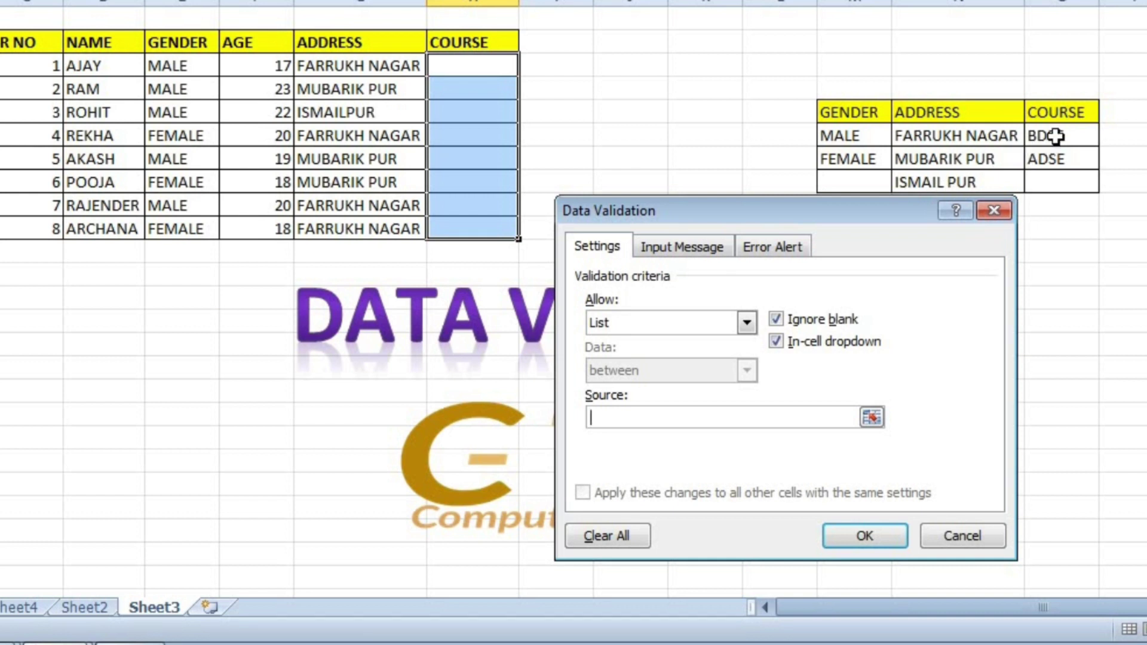
drag(1056, 136, 1056, 159)
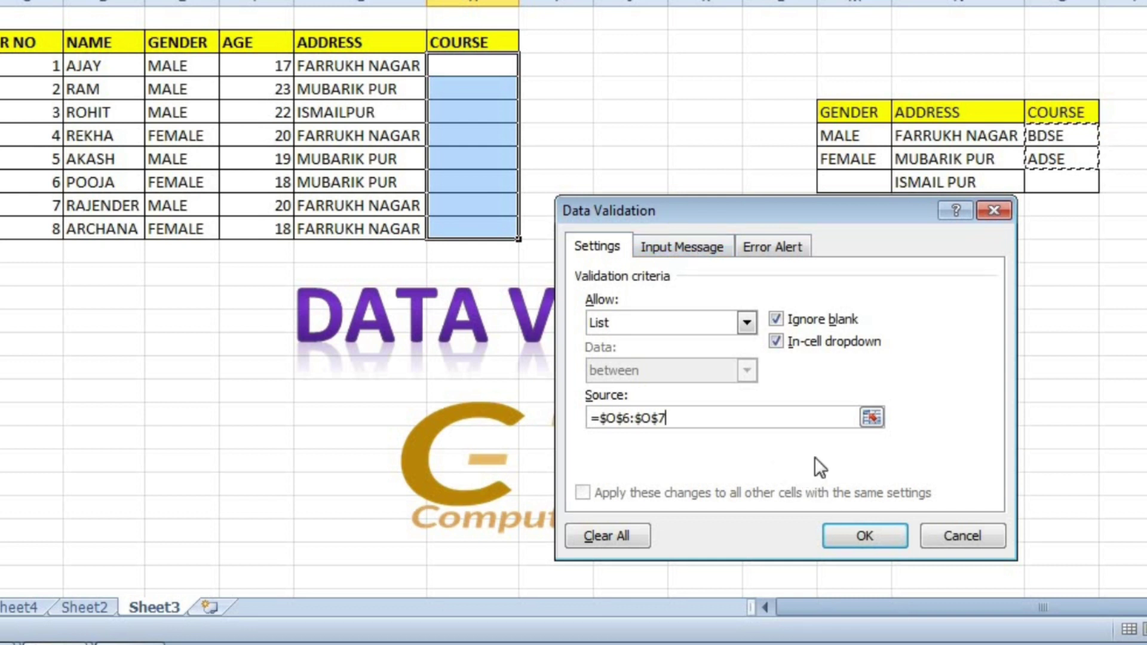
click(849, 536)
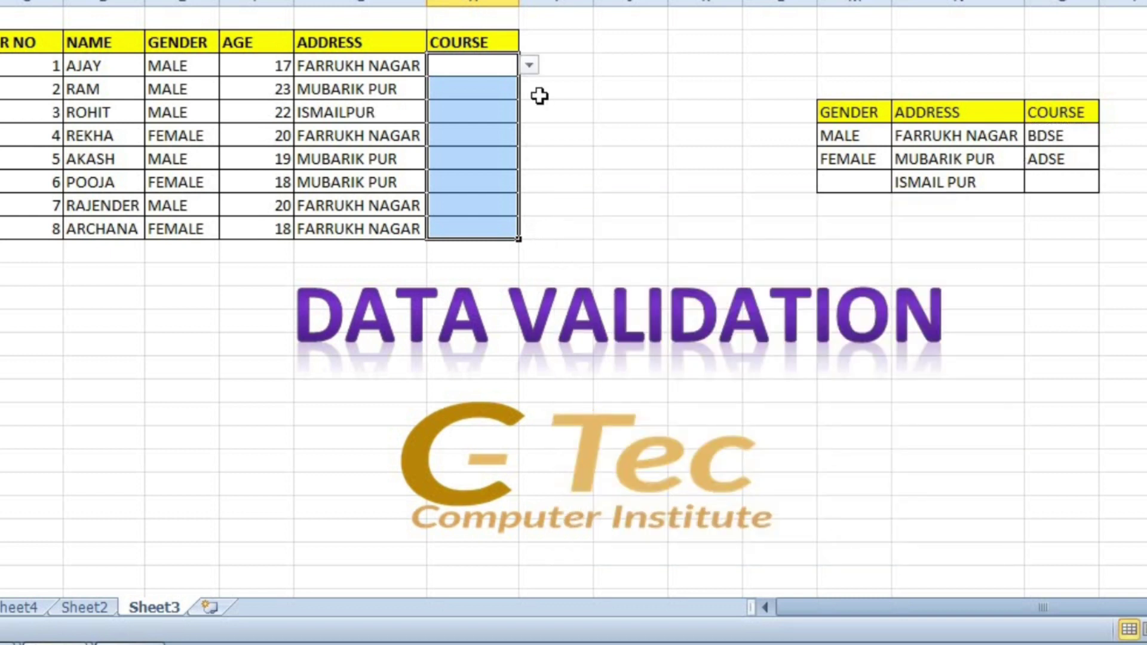
- Choose BDSE for cells H3 and H4 and ADSE for cell H5 from the COURSE validation list
click(529, 66)
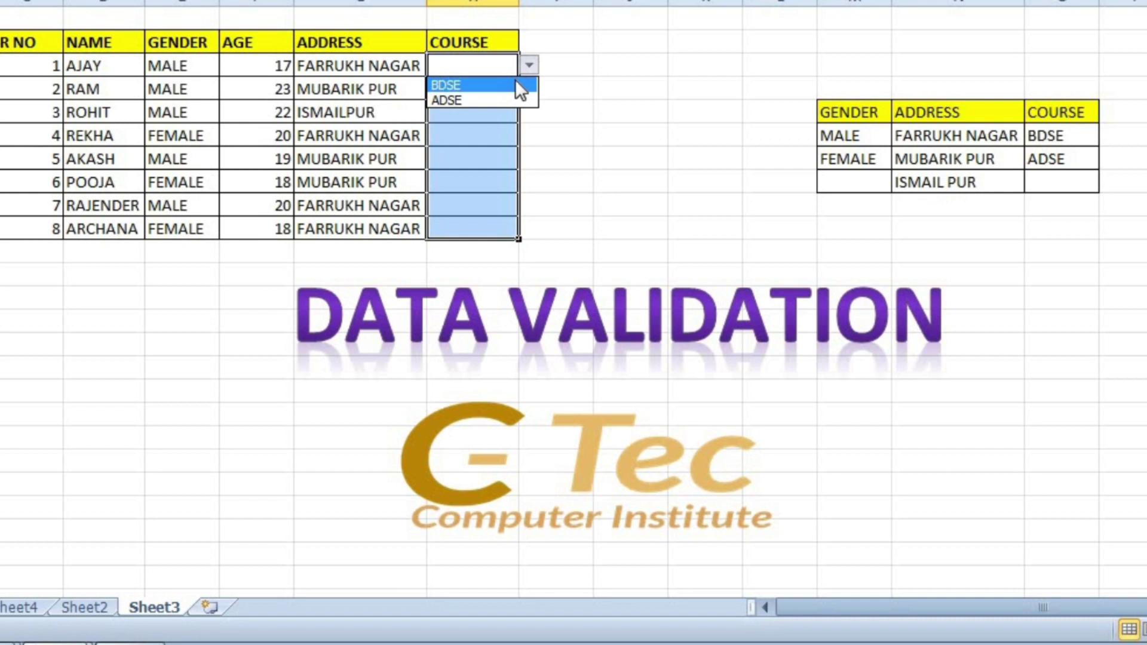
click(515, 85)
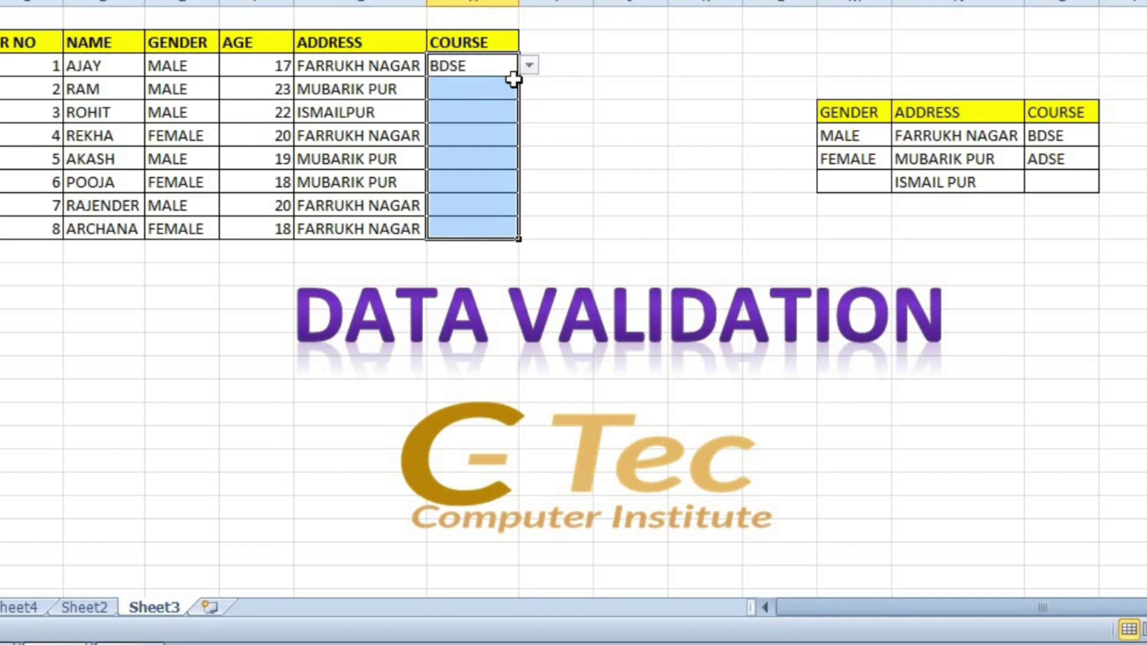
click(505, 90)
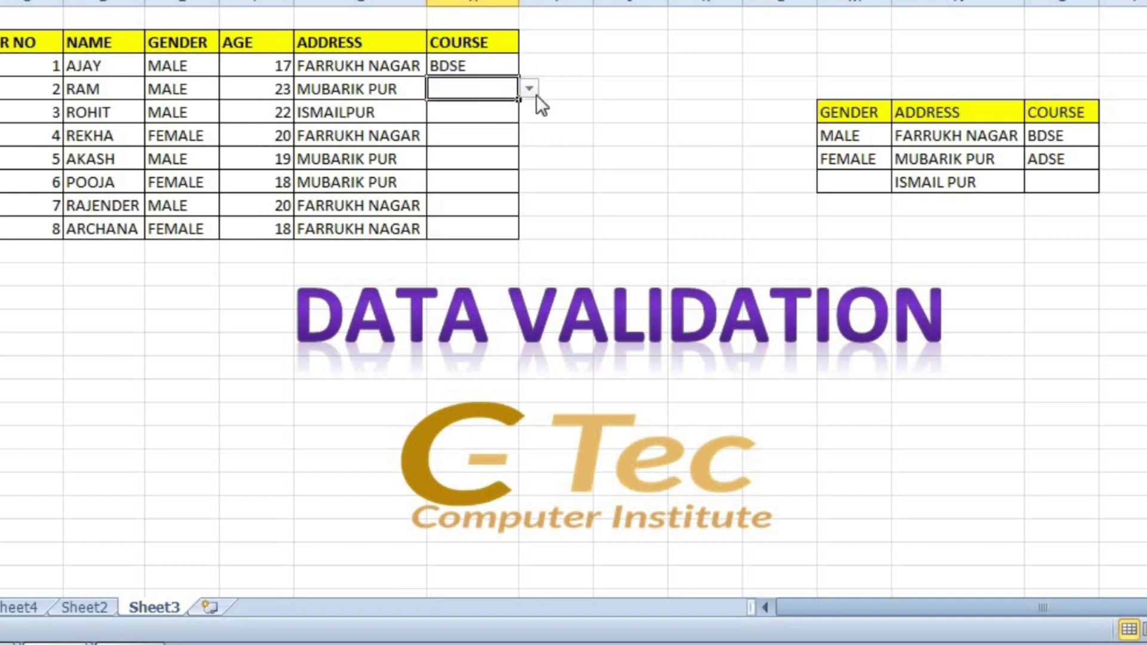
click(524, 88)
click(504, 113)
click(505, 108)
key(alt+Down)
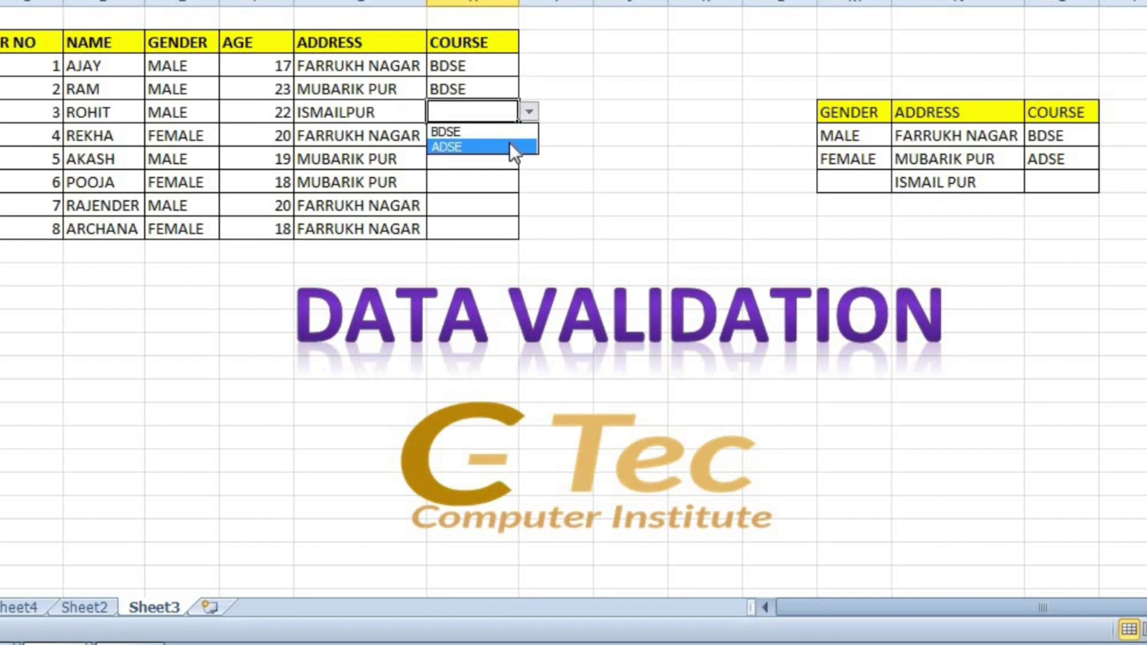
click(509, 143)
- Choose BDSE for cell H6 and select listed courses for cells H7 and H8 from the COURSE validation list
click(508, 136)
click(529, 136)
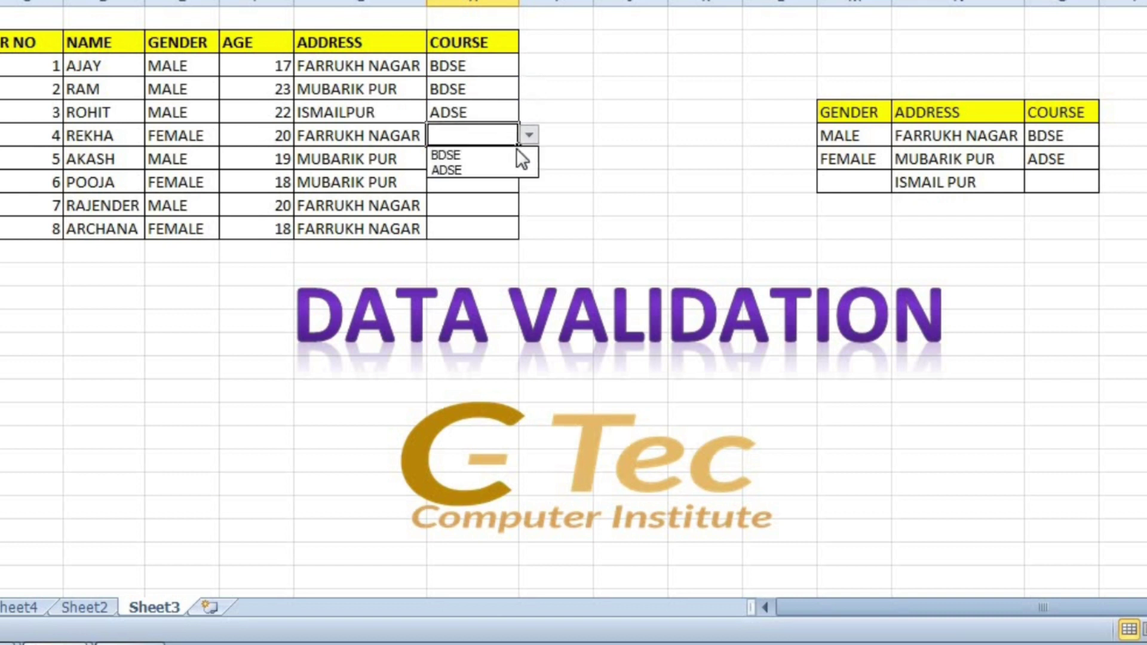
click(517, 149)
click(502, 159)
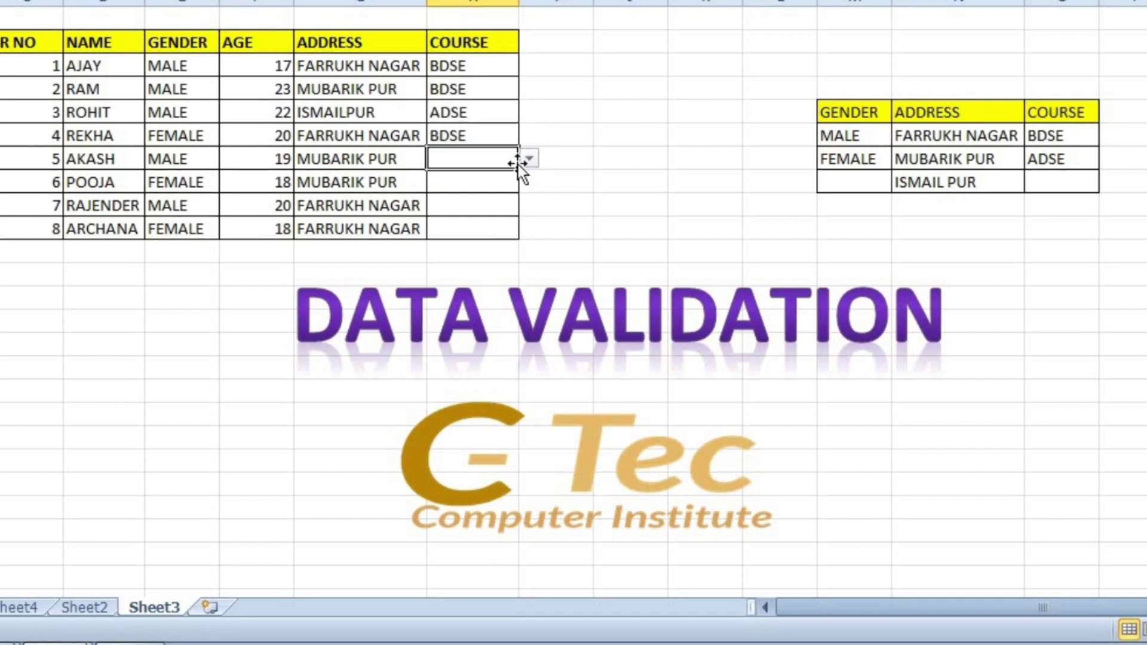
click(529, 159)
click(507, 189)
click(505, 182)
click(529, 182)
click(505, 202)
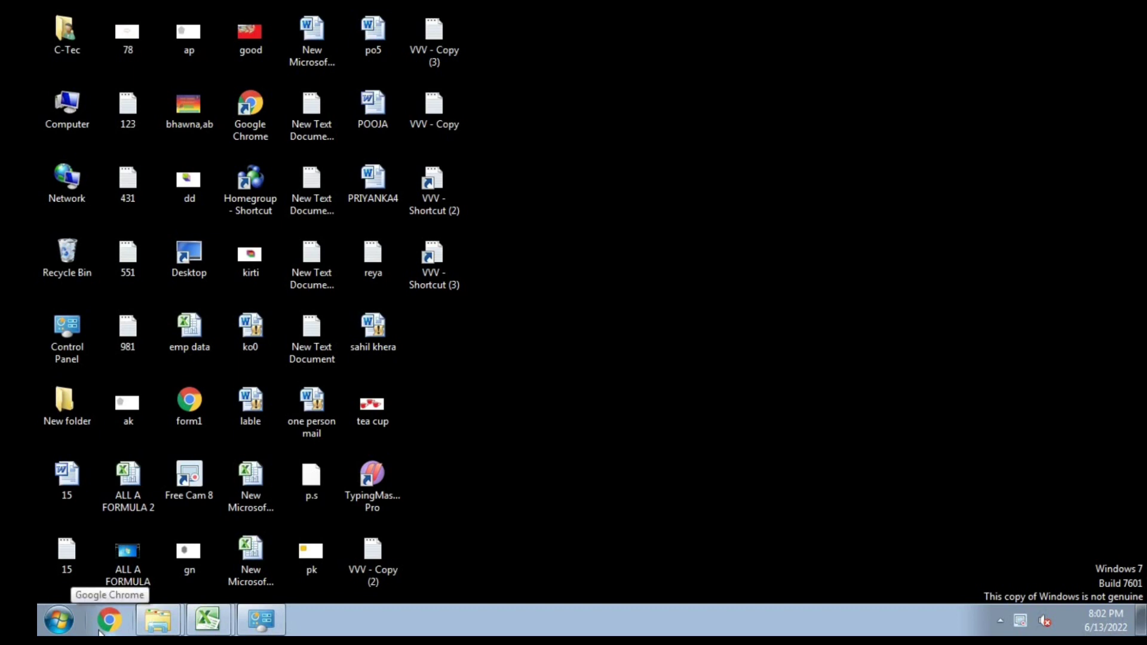
mouse_move(208, 621)
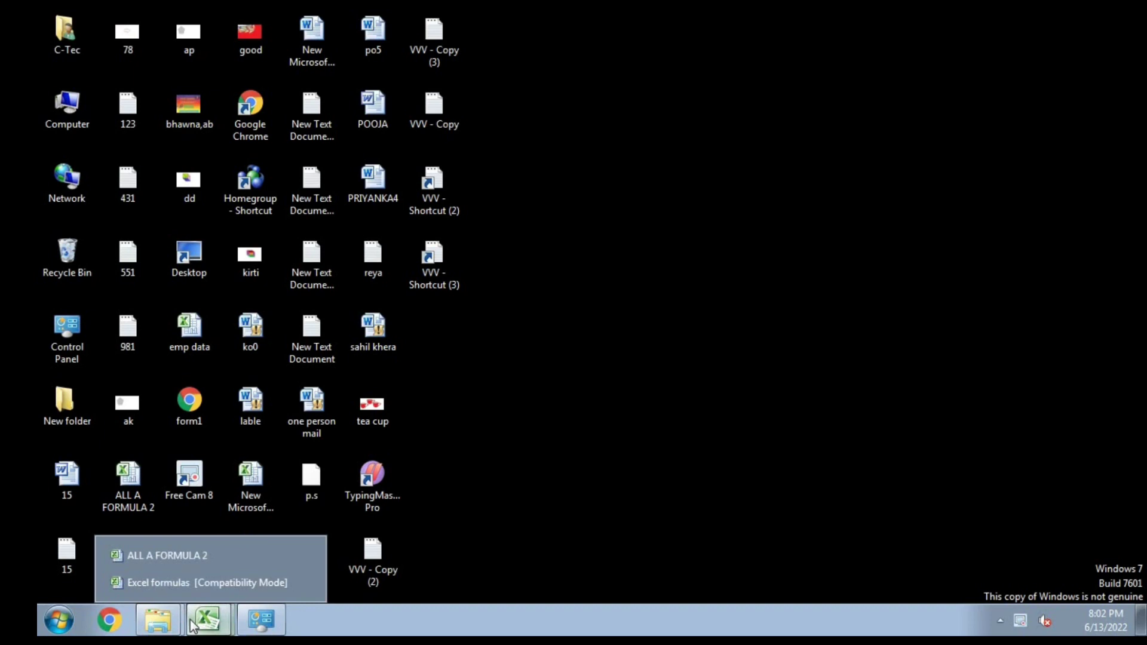
click(182, 577)
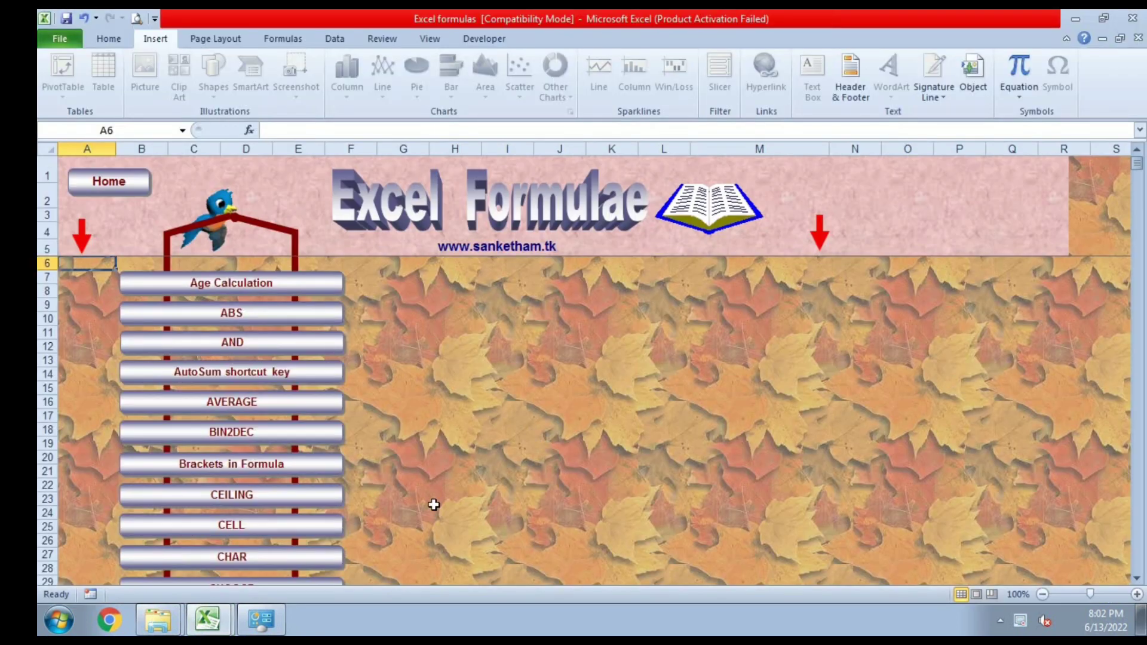
click(1075, 19)
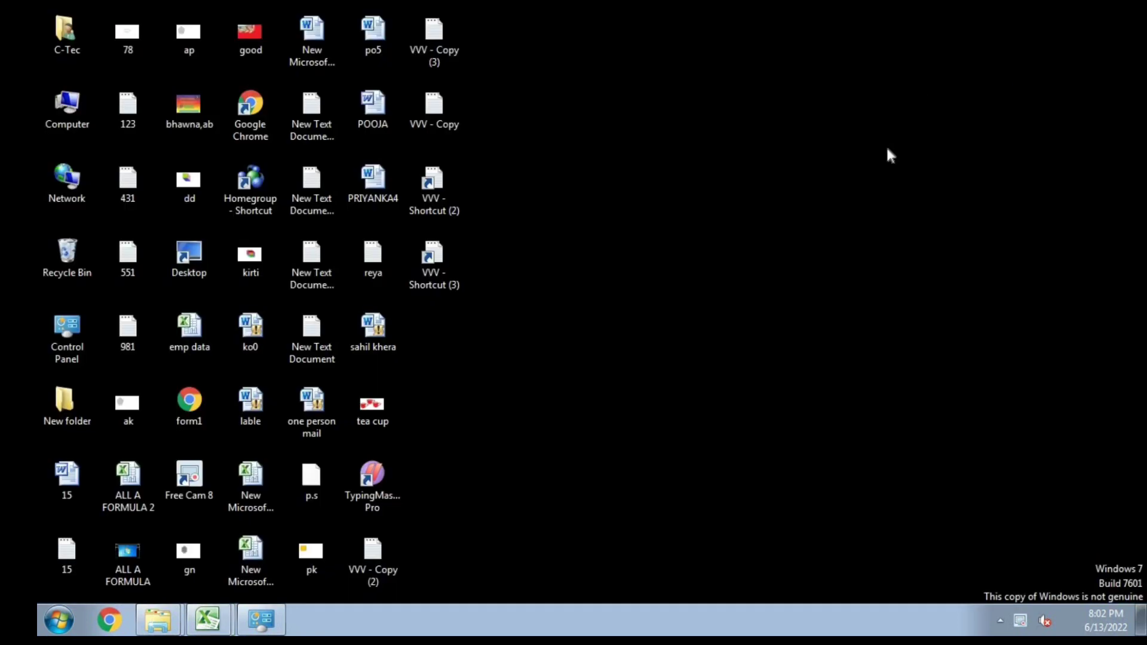
- Switch to the ALL A FORMULA 2 workbook in Excel
mouse_move(207, 620)
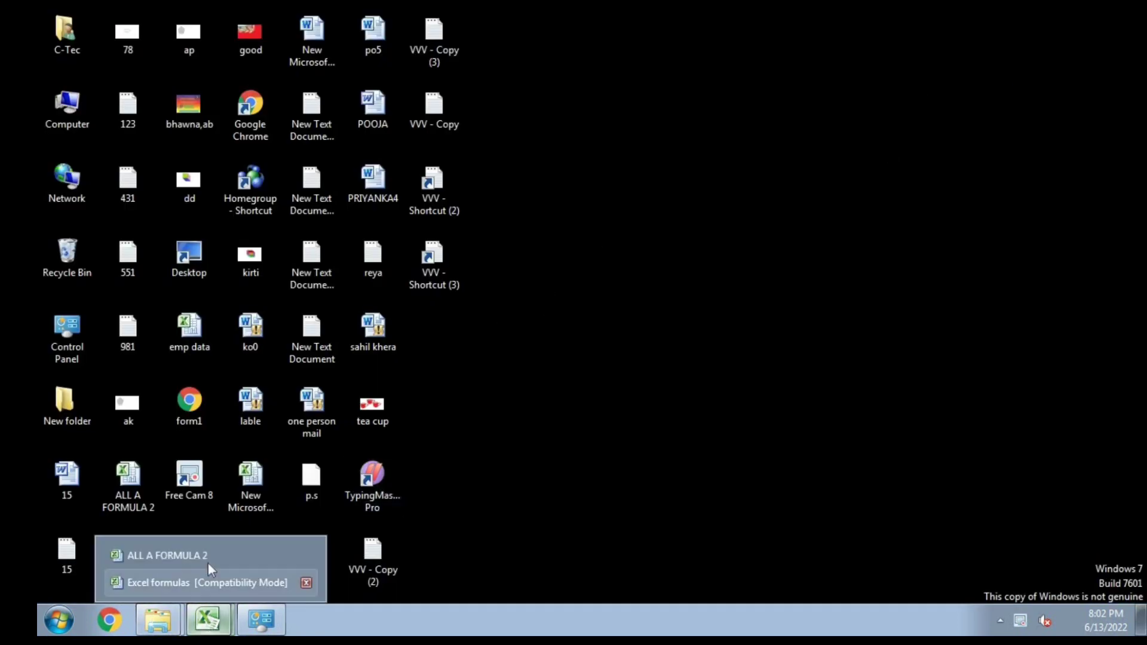
click(208, 555)
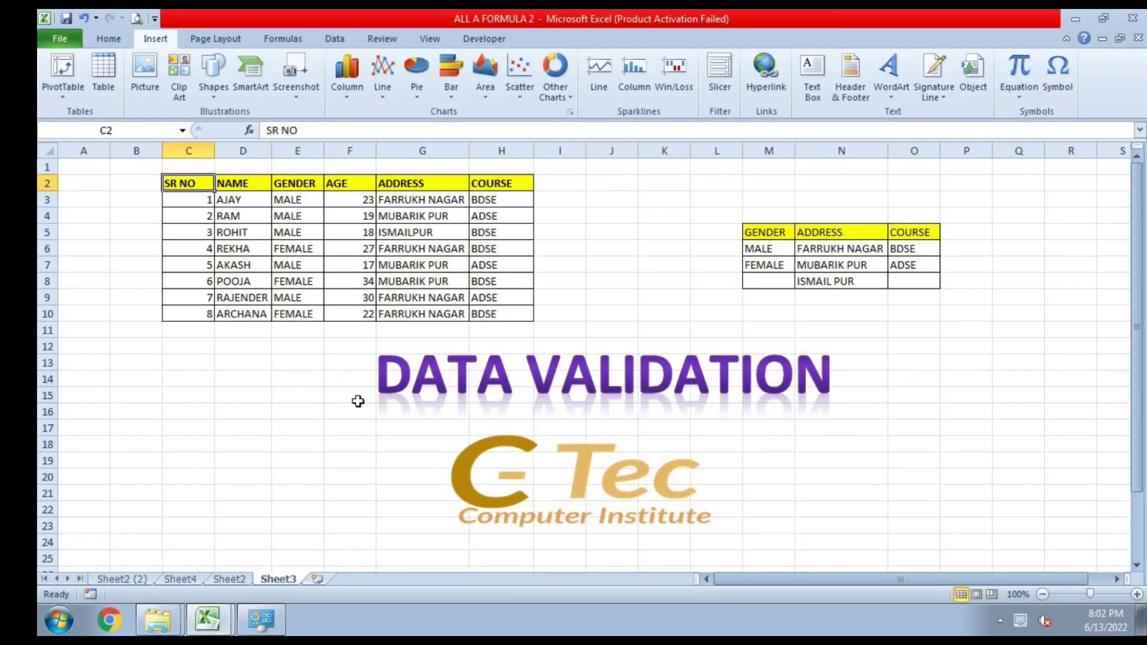